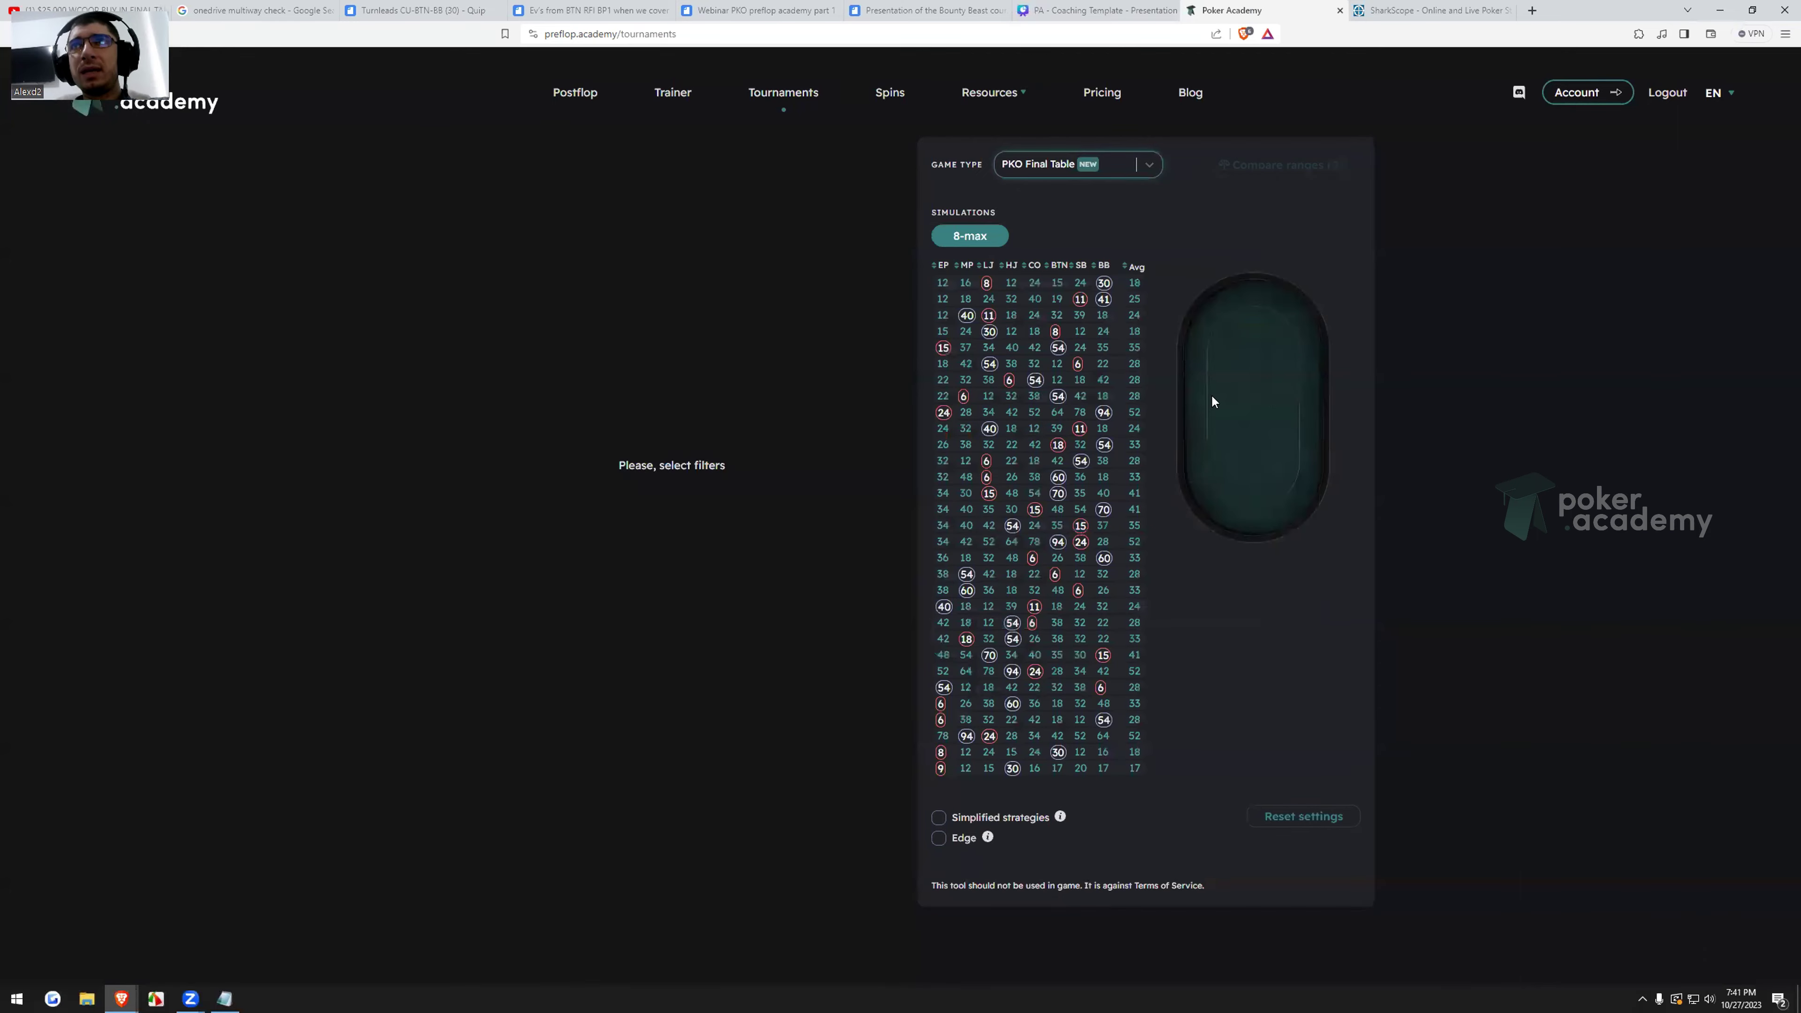
pyautogui.click(1085, 12)
pyautogui.click(1241, 10)
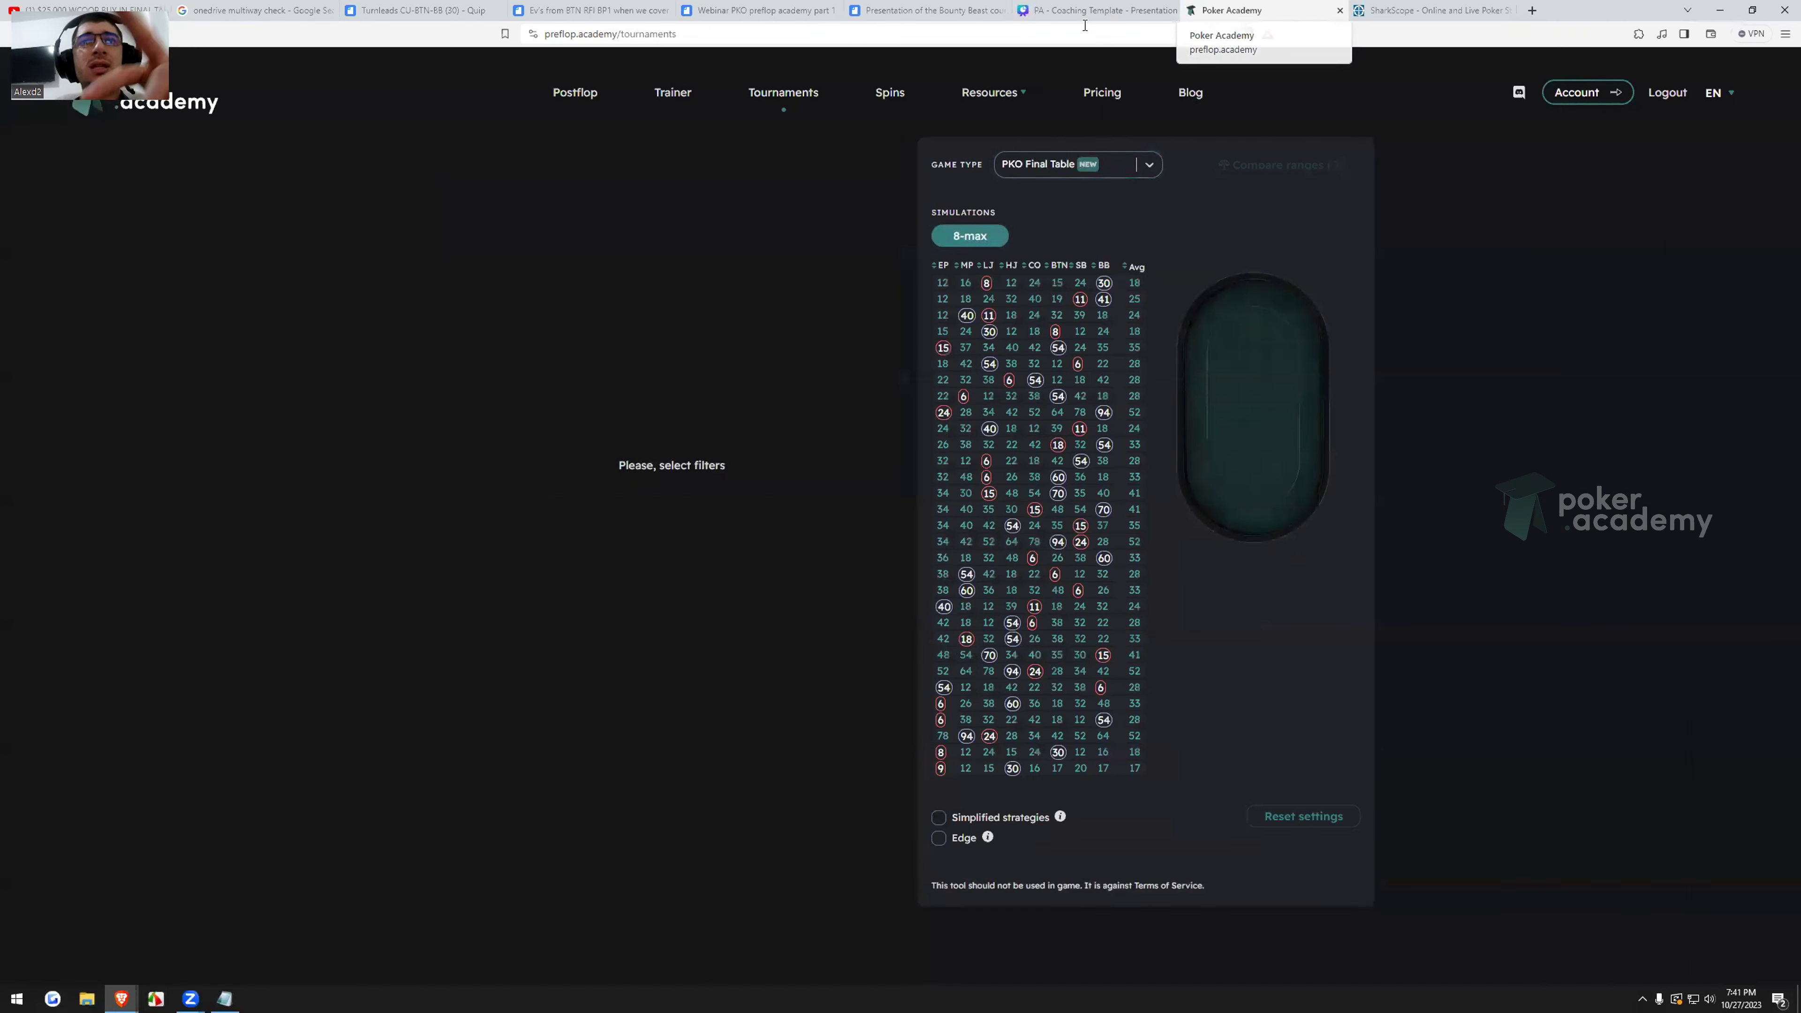
pyautogui.click(939, 265)
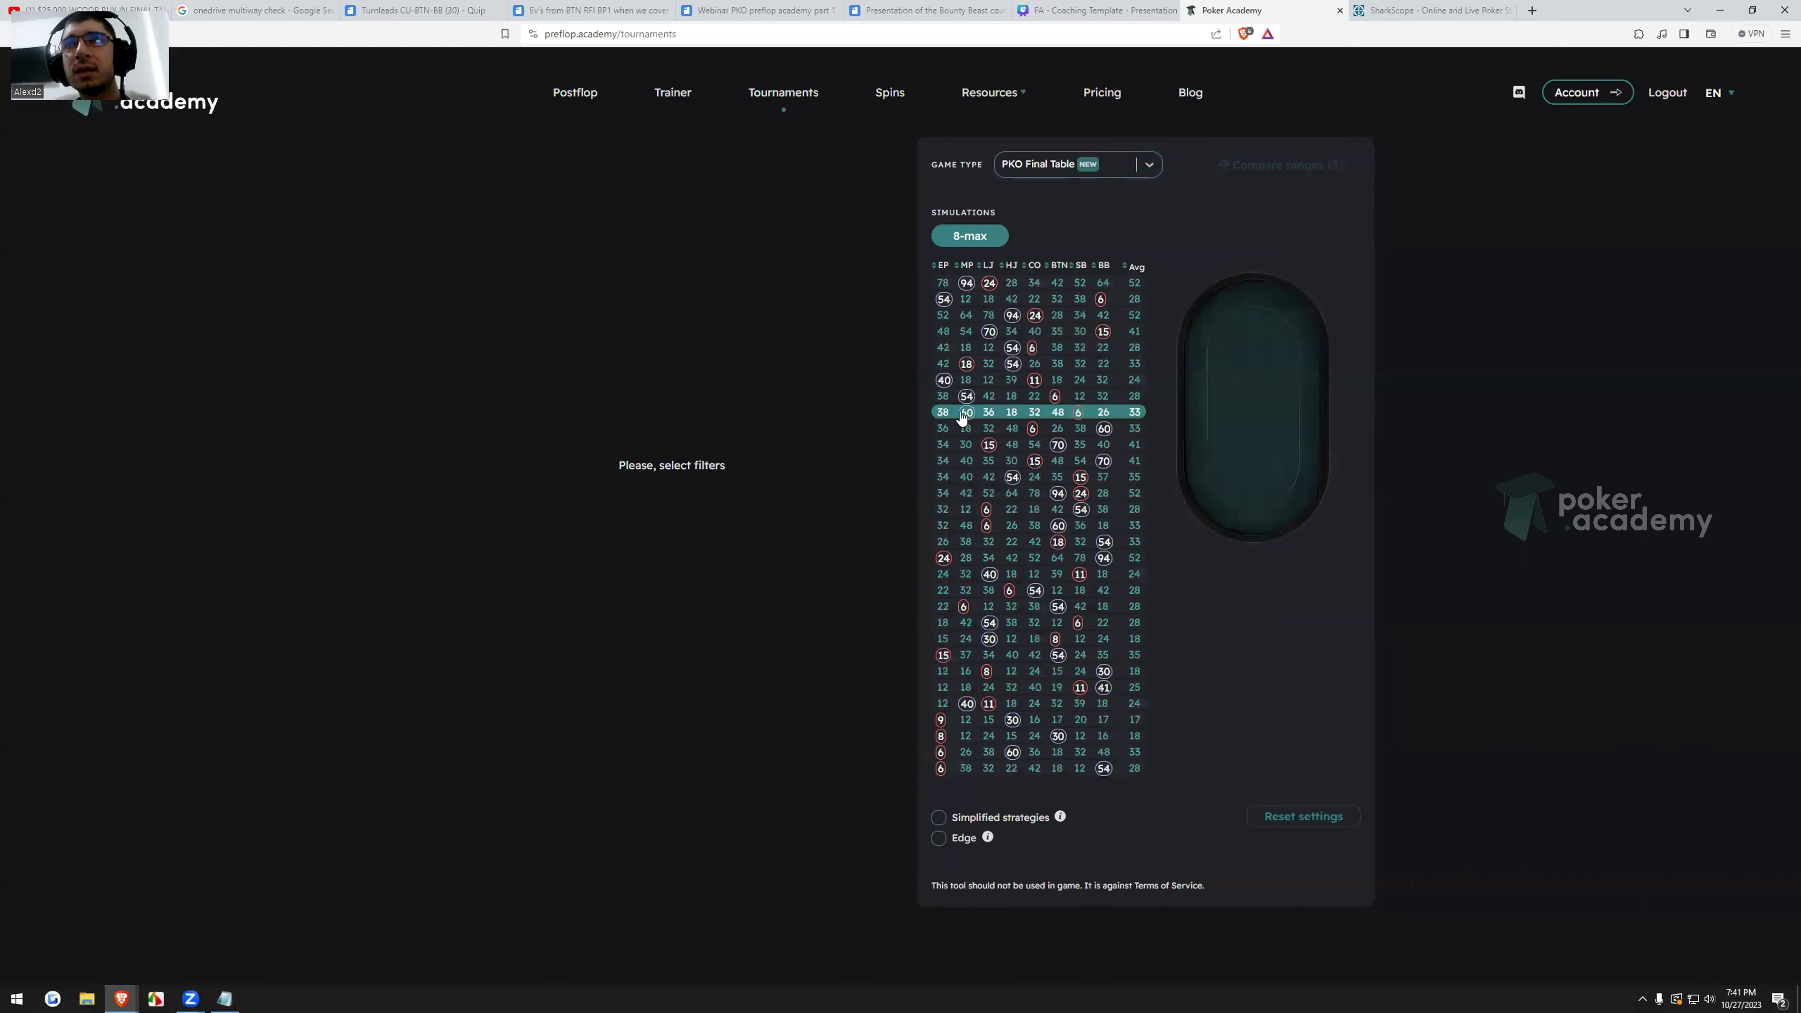
pyautogui.click(962, 414)
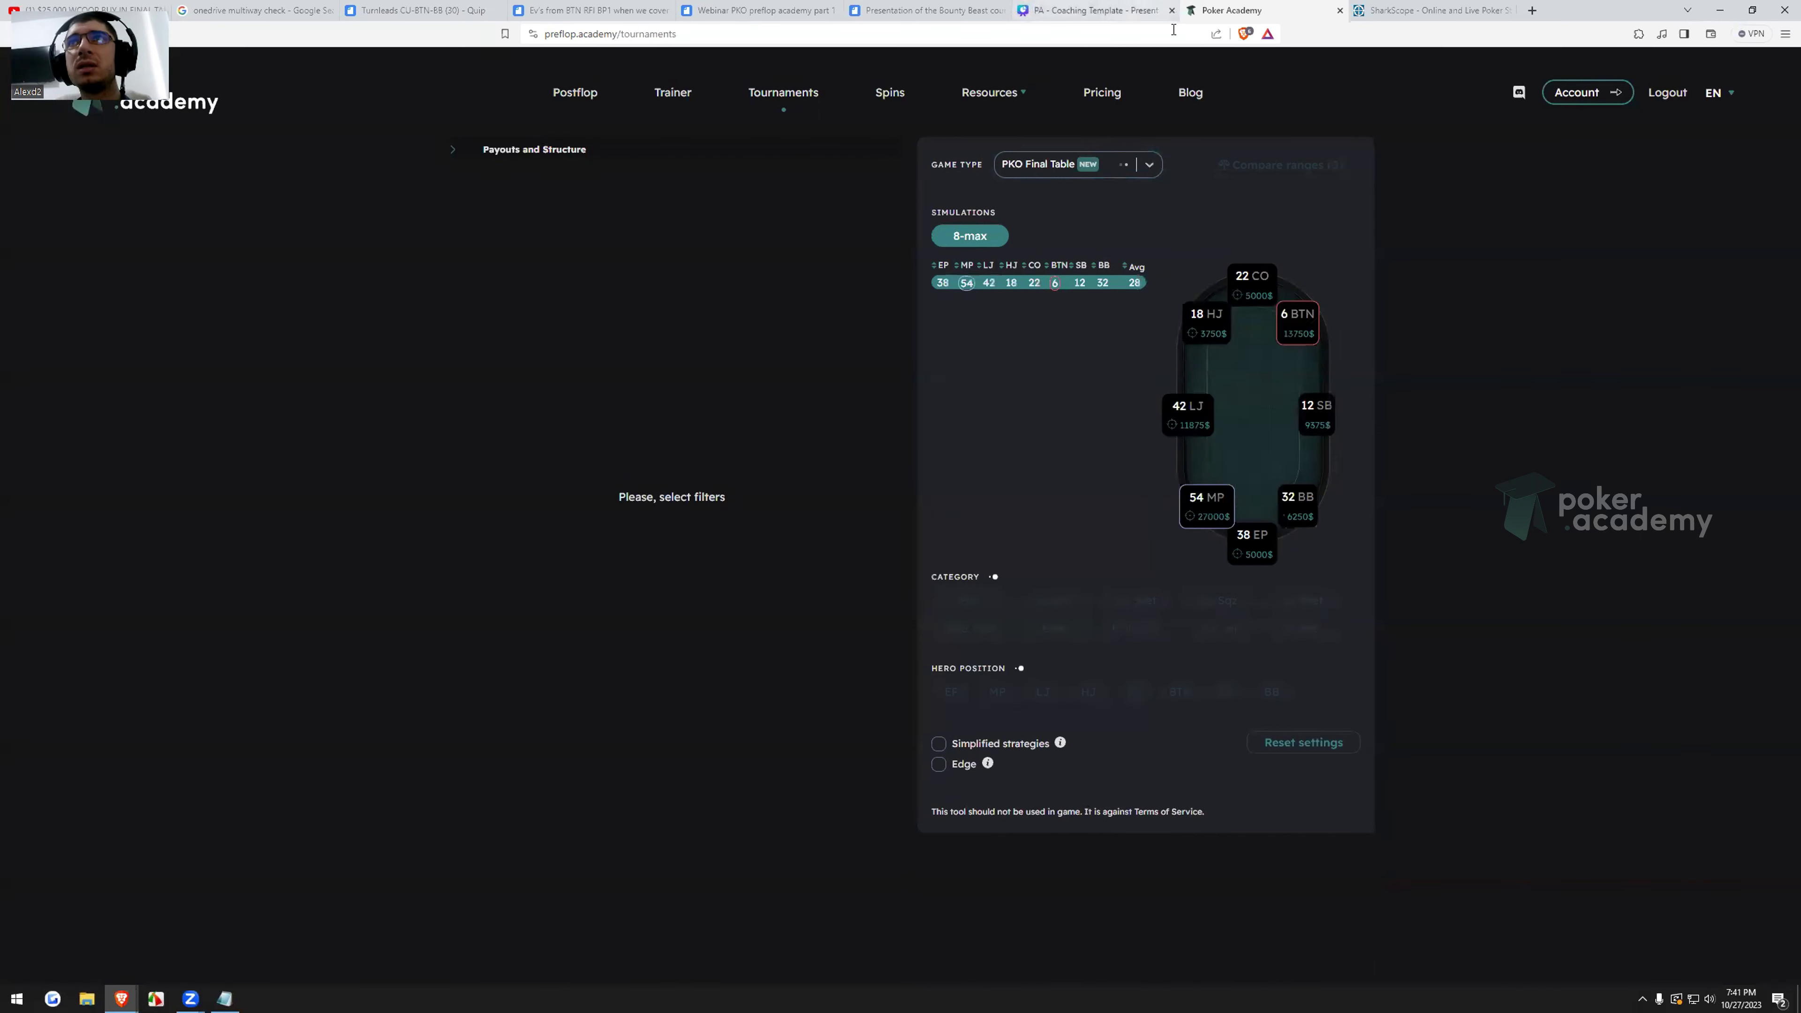
pyautogui.click(1134, 10)
pyautogui.click(1226, 9)
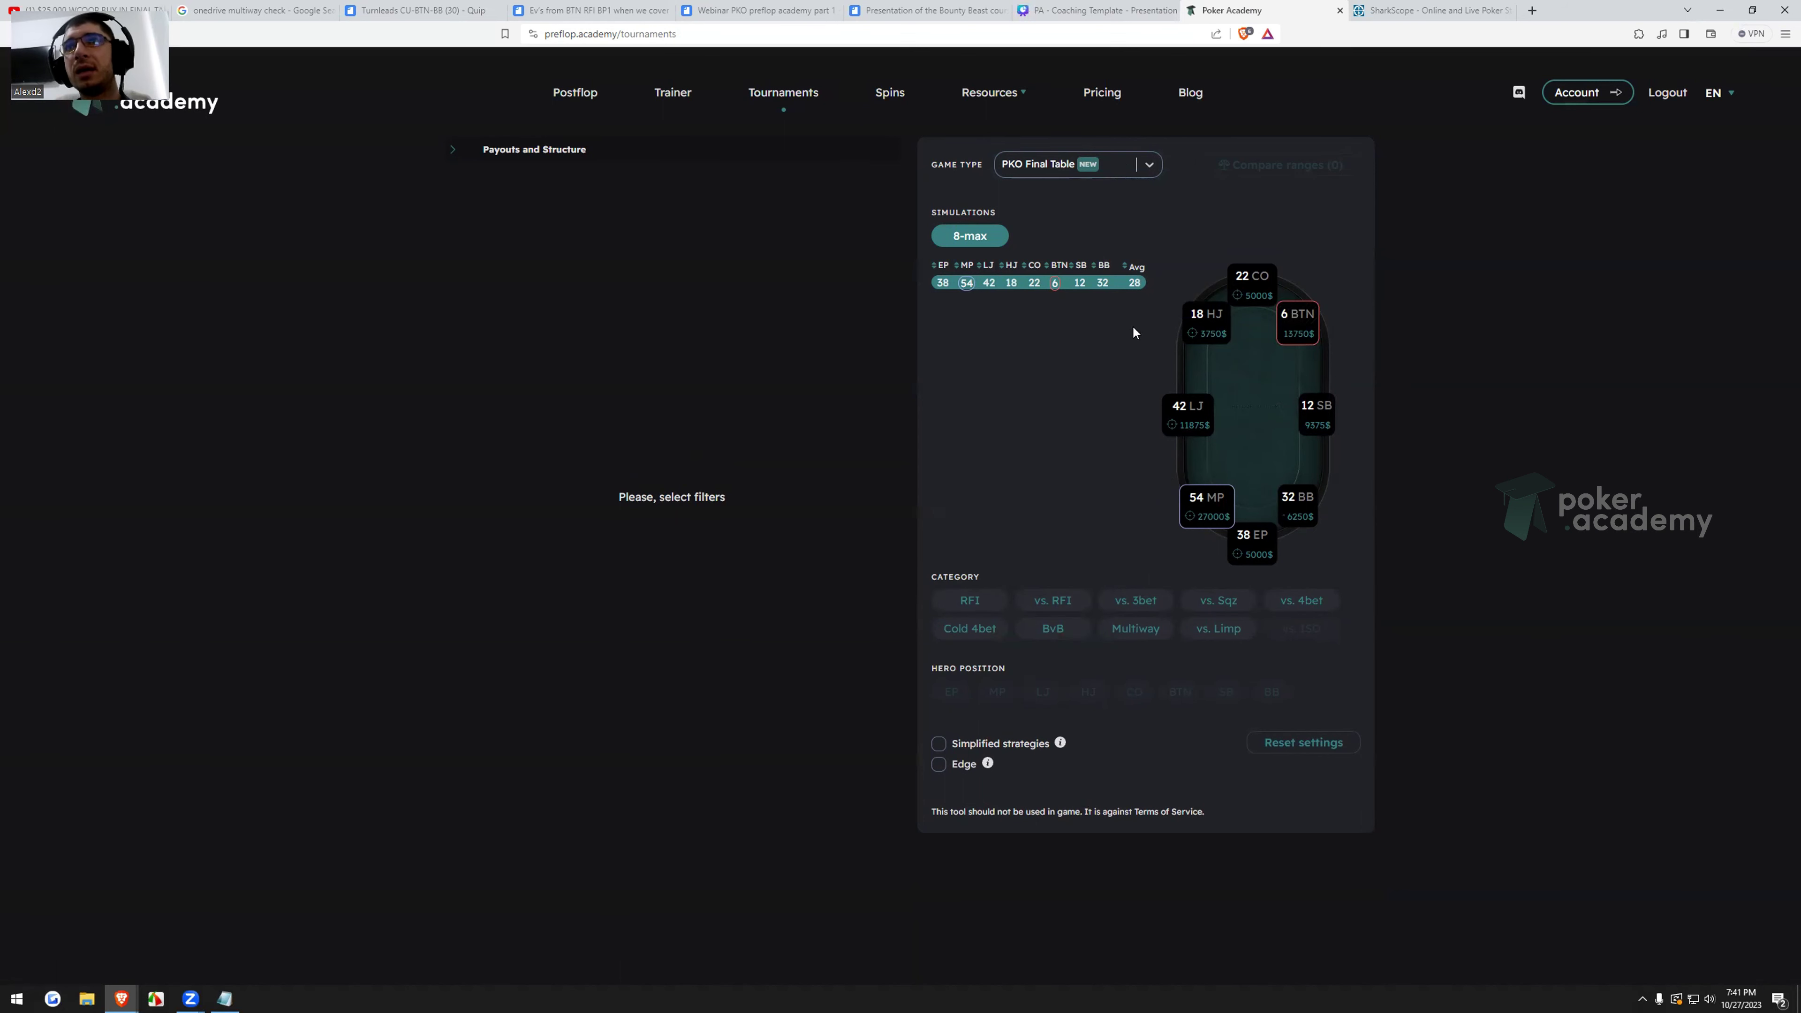
pyautogui.click(1057, 284)
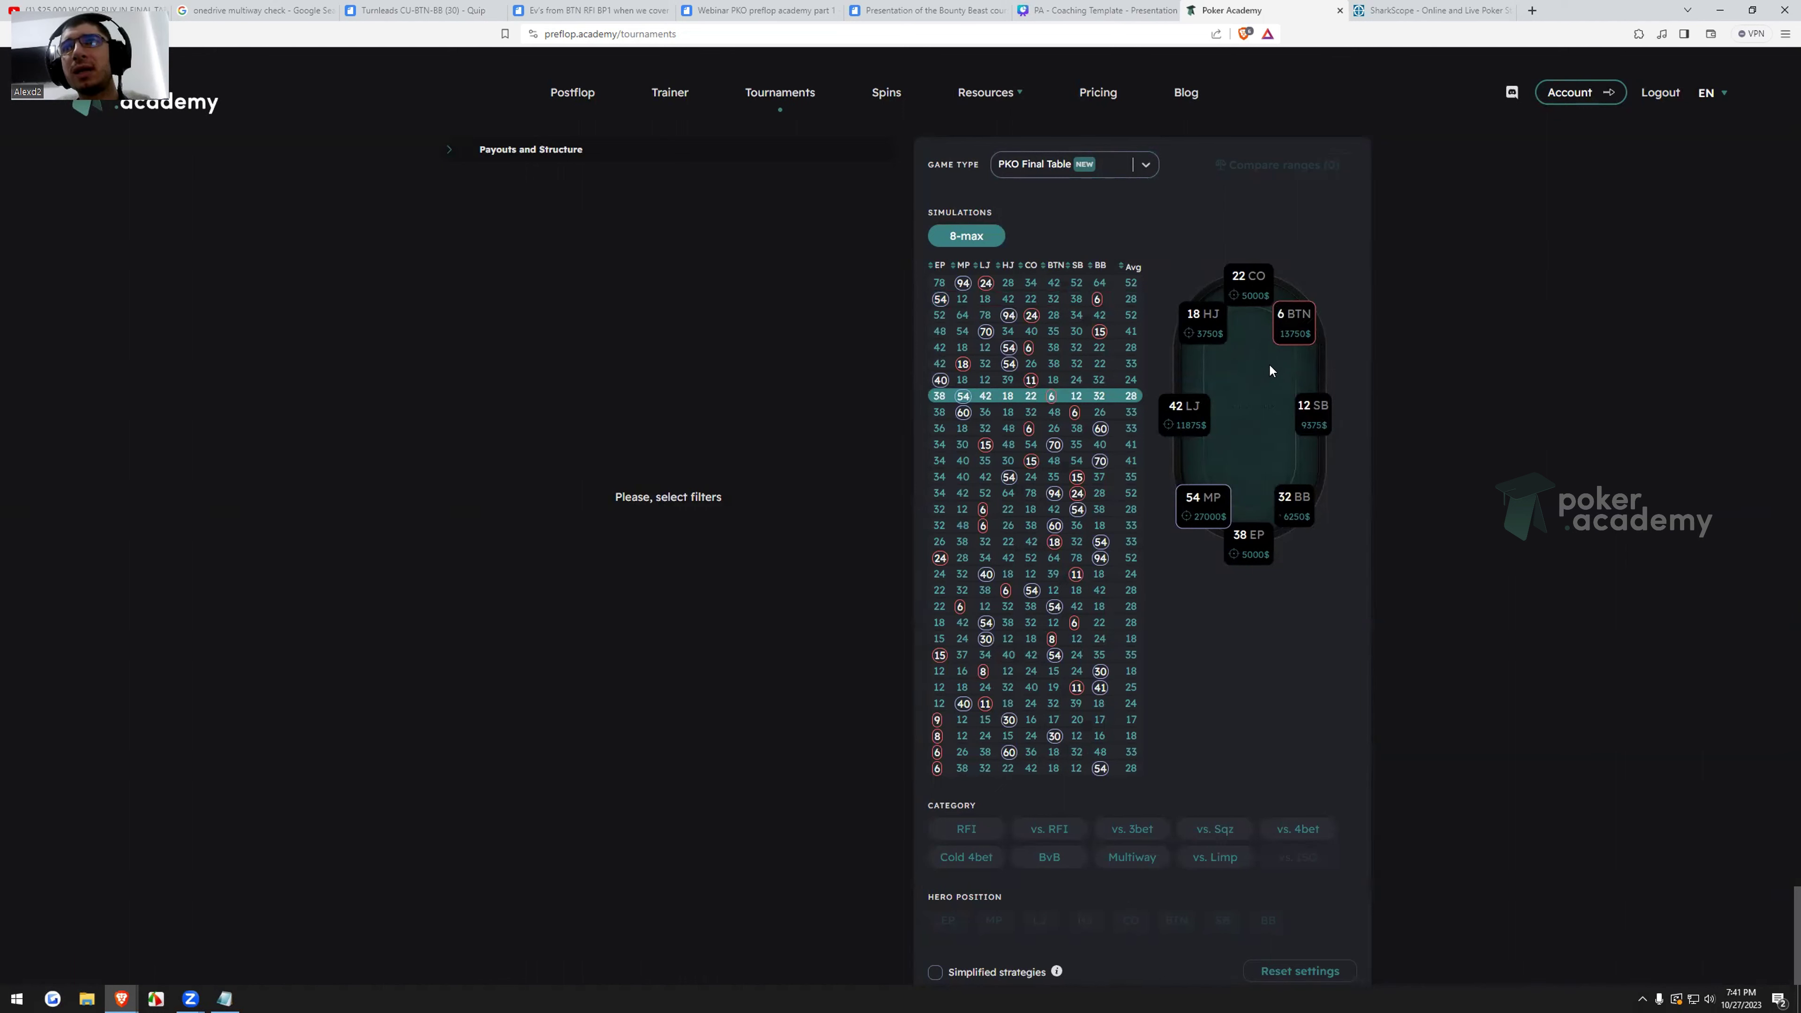
# Show the vs. RFI ranges for hero BB against opponent BTN and add both to the comparison.
pyautogui.click(1054, 830)
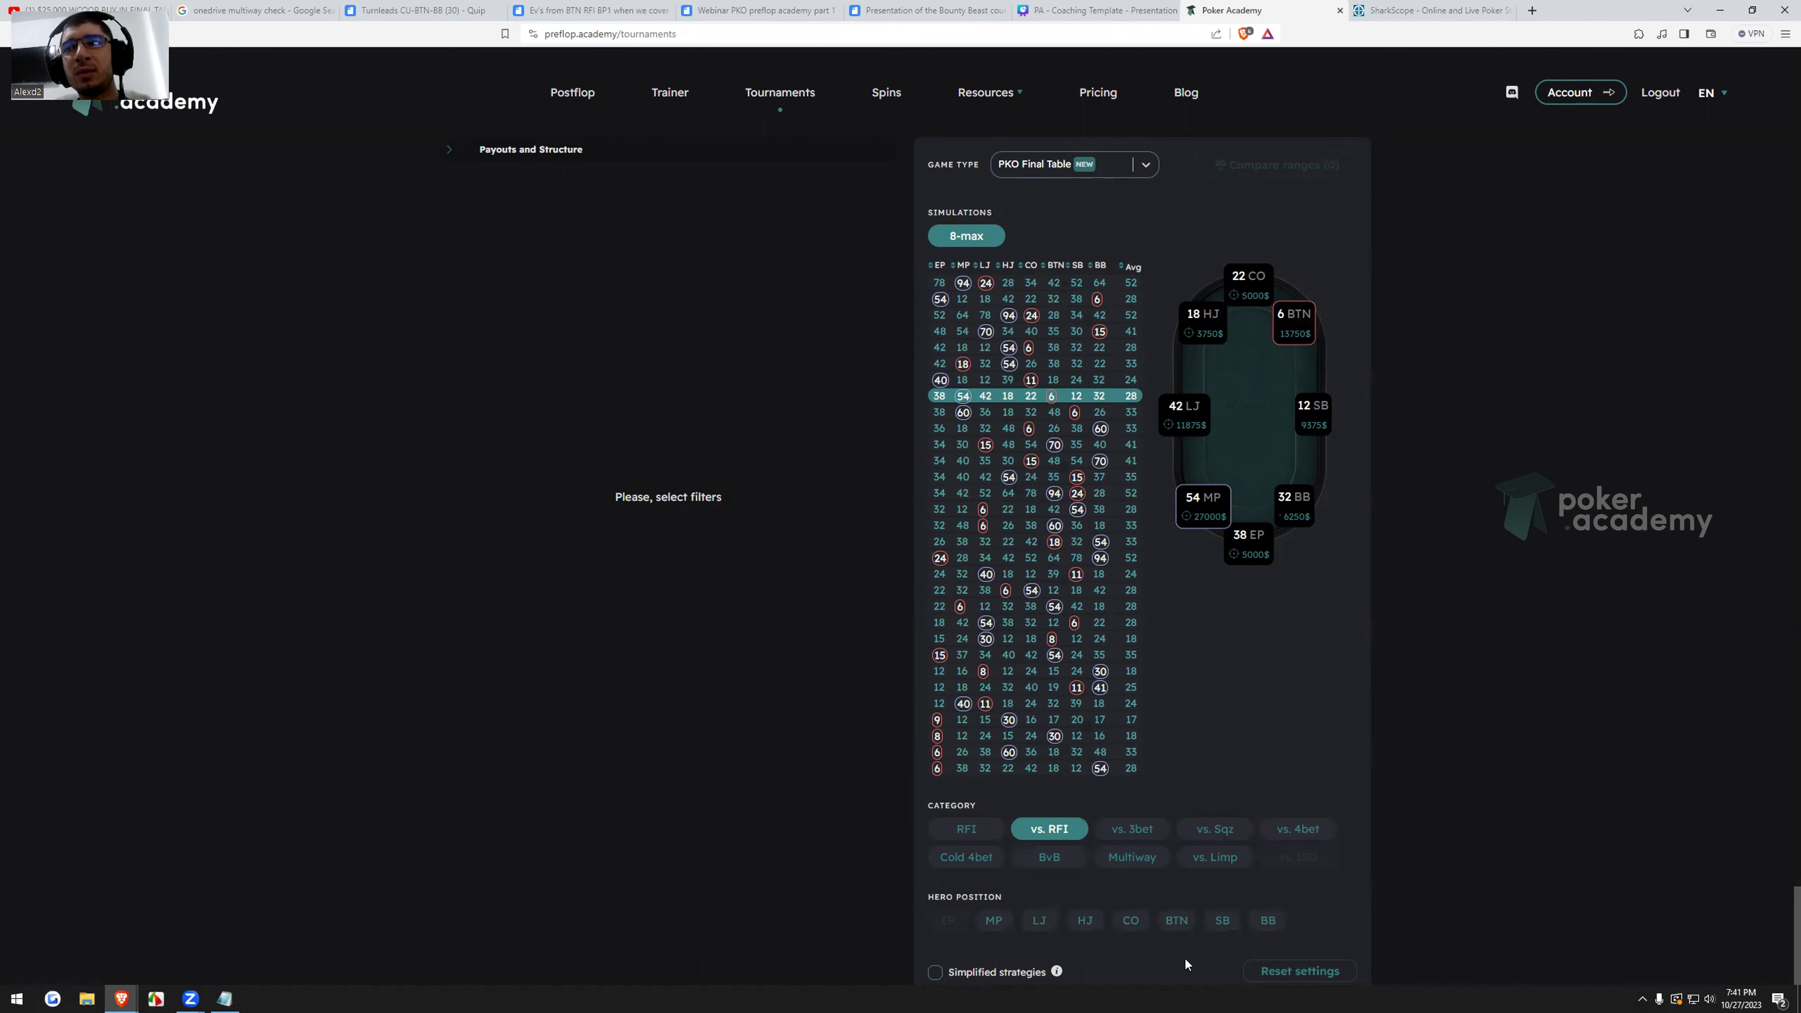
pyautogui.click(1273, 923)
pyautogui.scroll(-1, 1204, 733)
pyautogui.click(1182, 915)
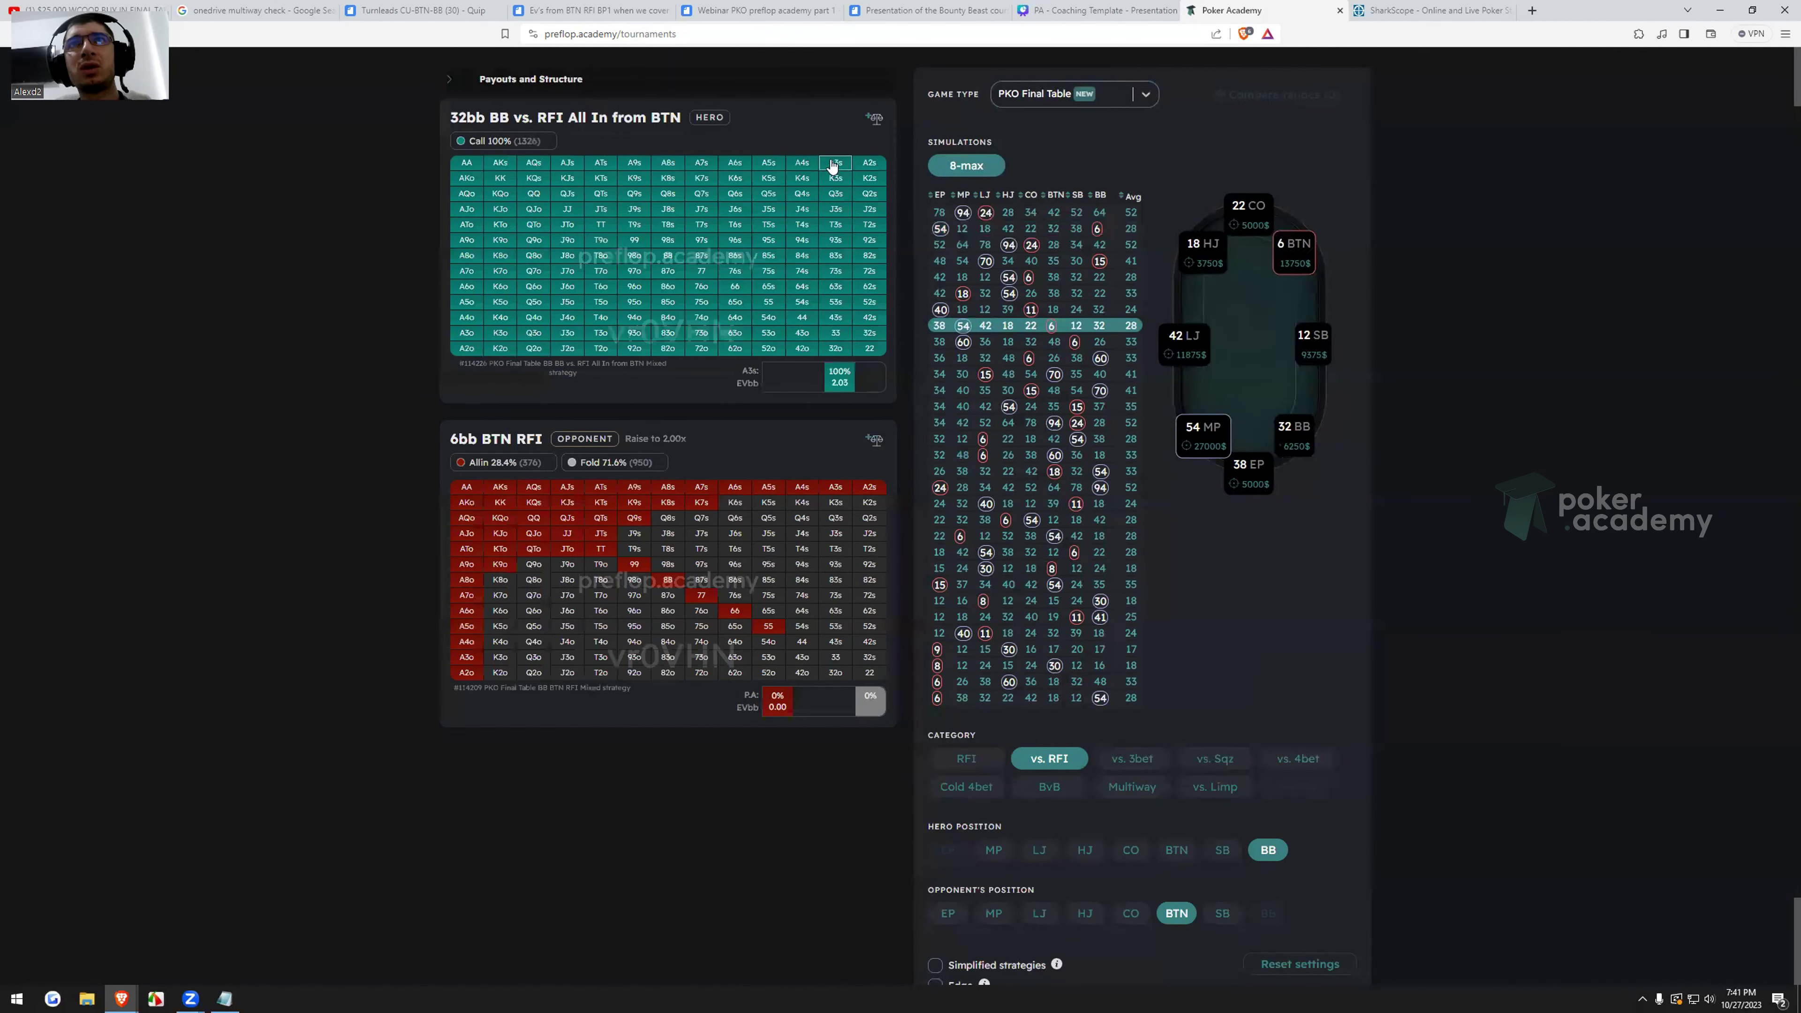
pyautogui.click(874, 122)
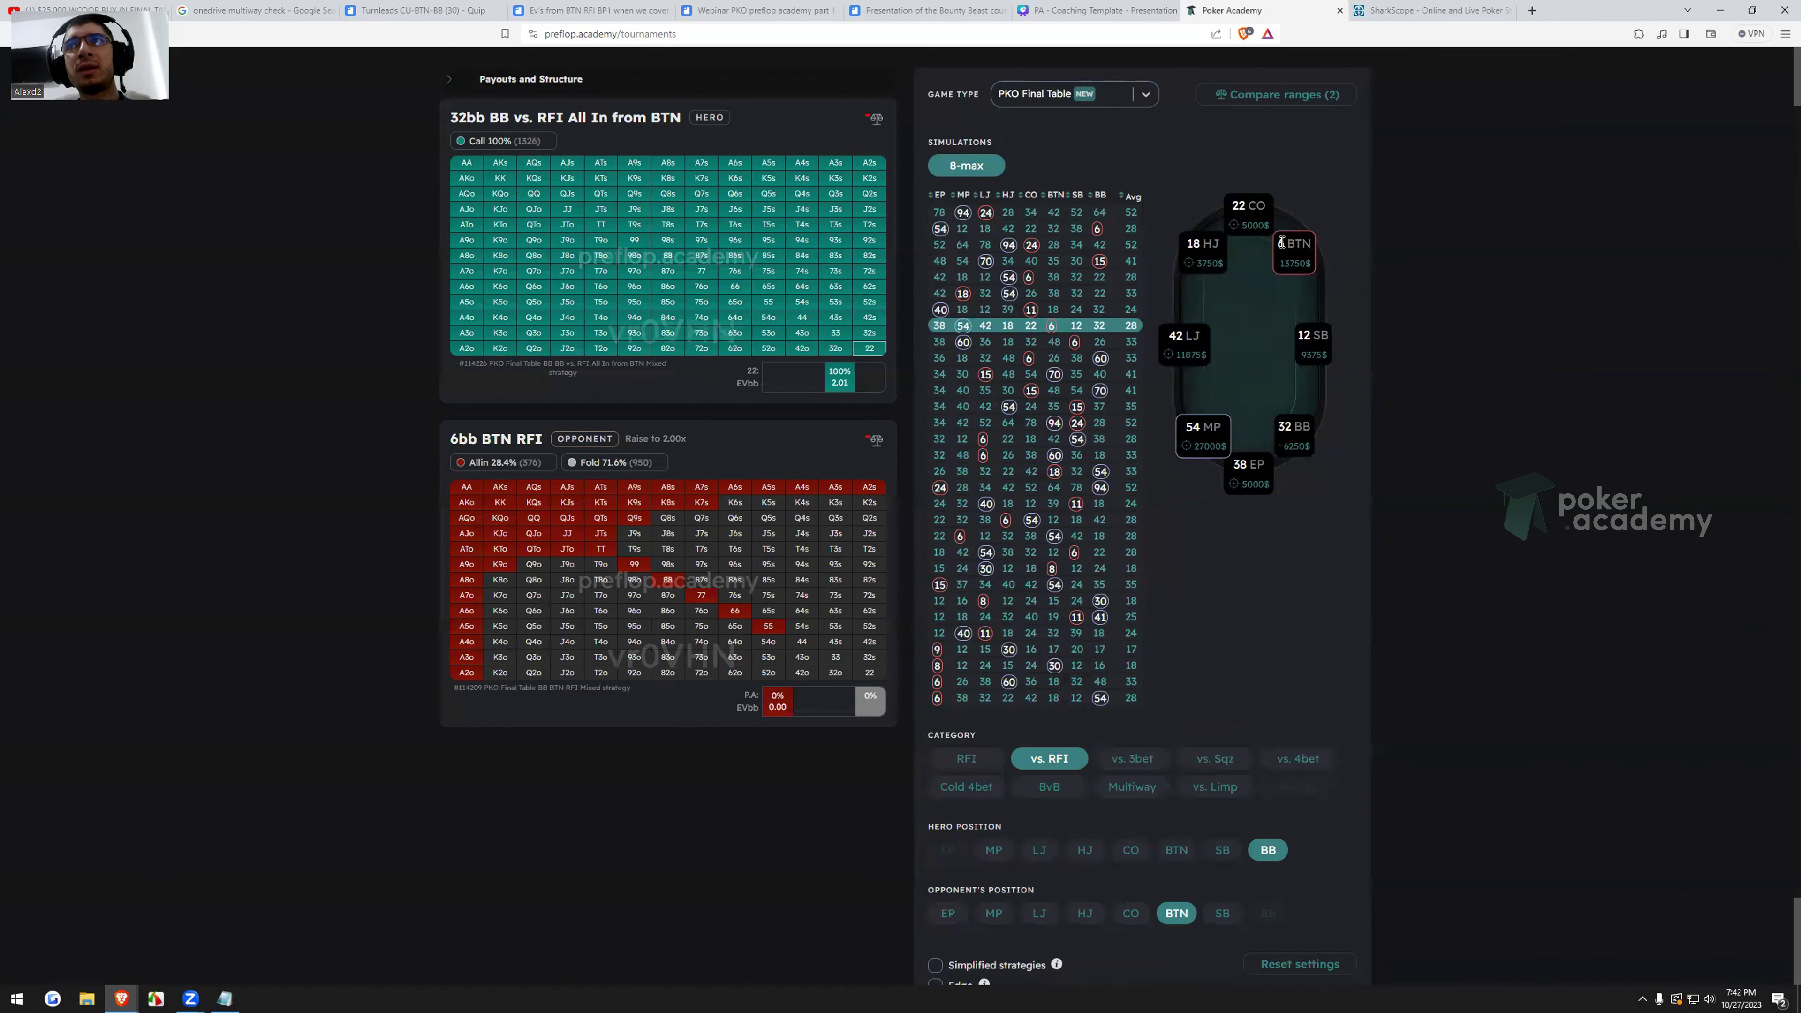
pyautogui.scroll(1, 1270, 389)
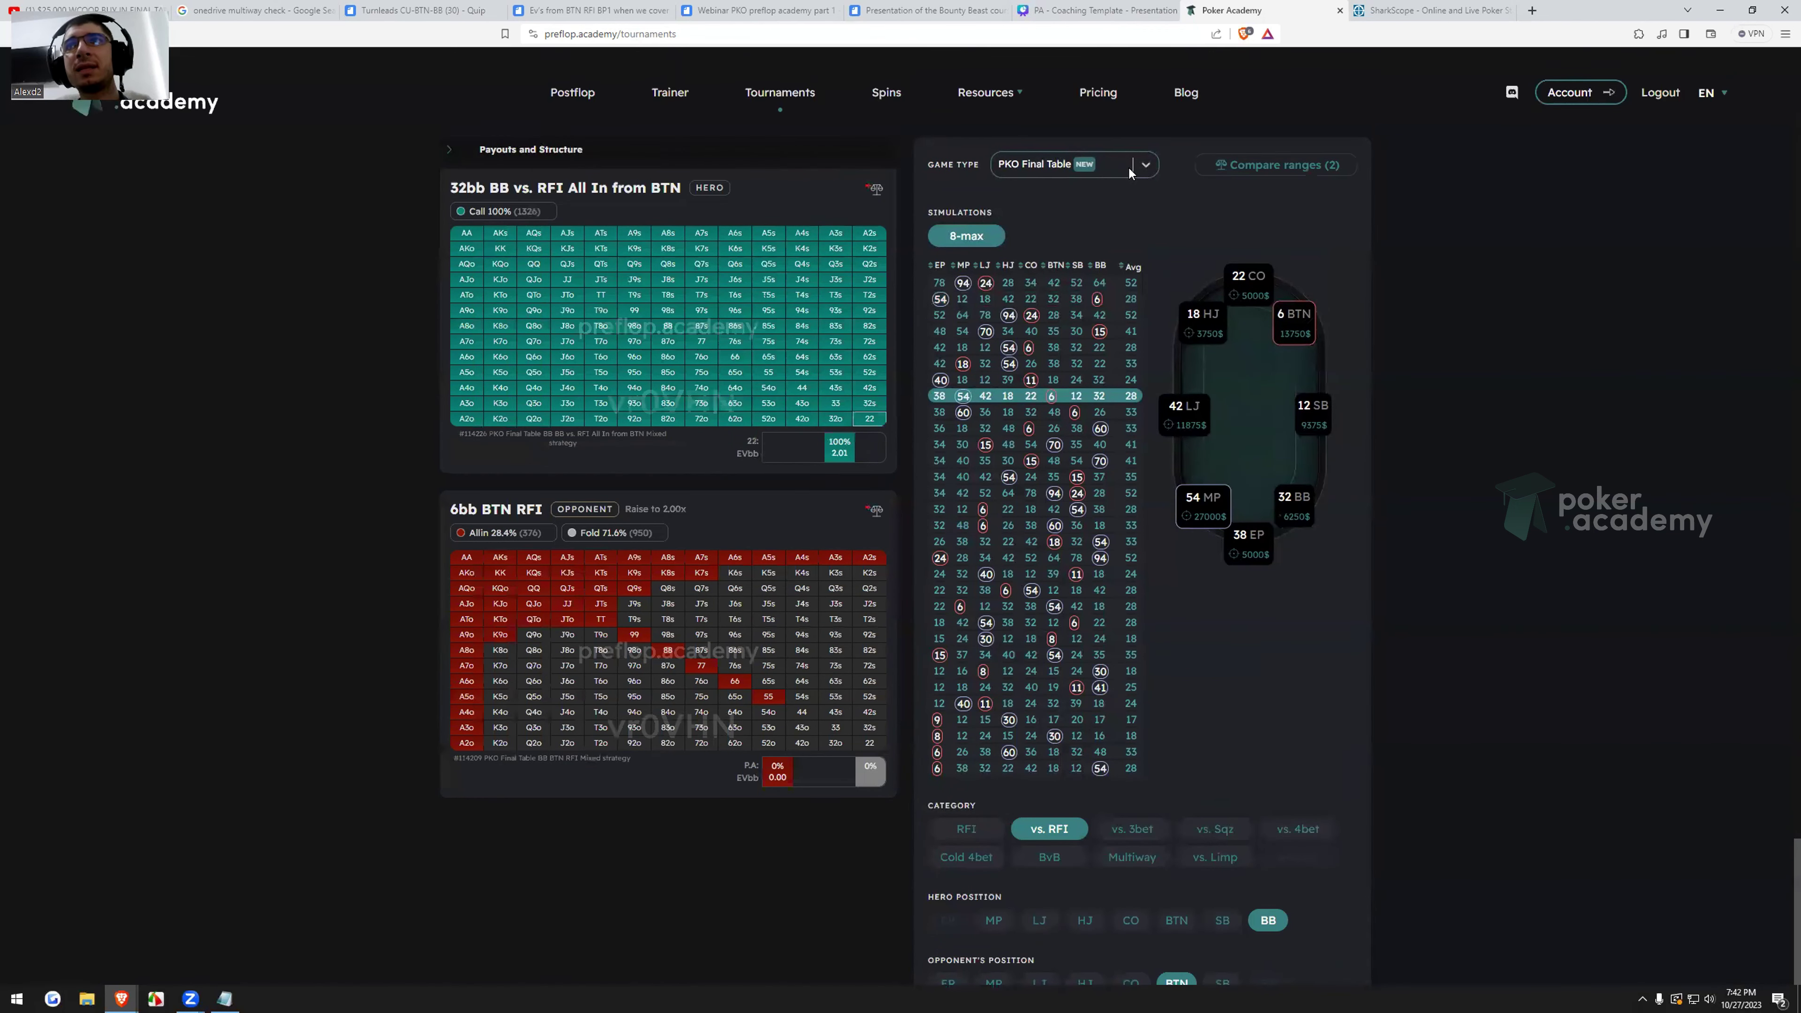
pyautogui.click(1127, 166)
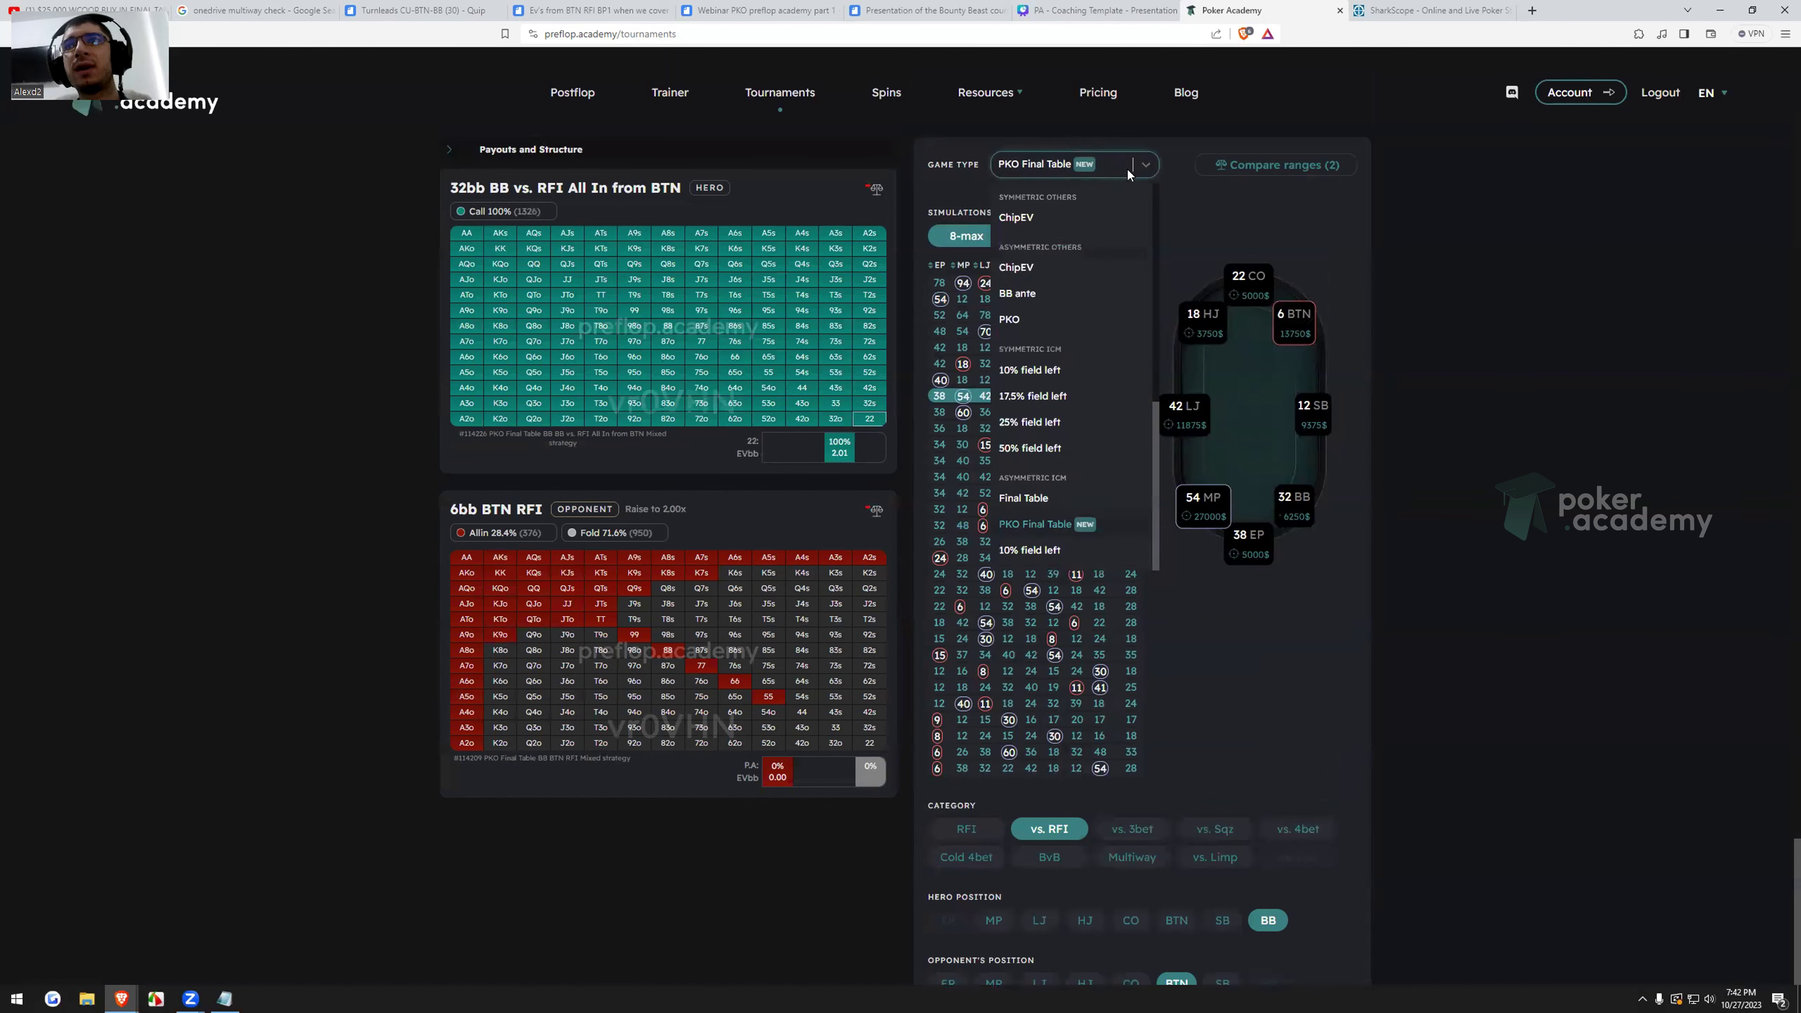
pyautogui.click(1042, 497)
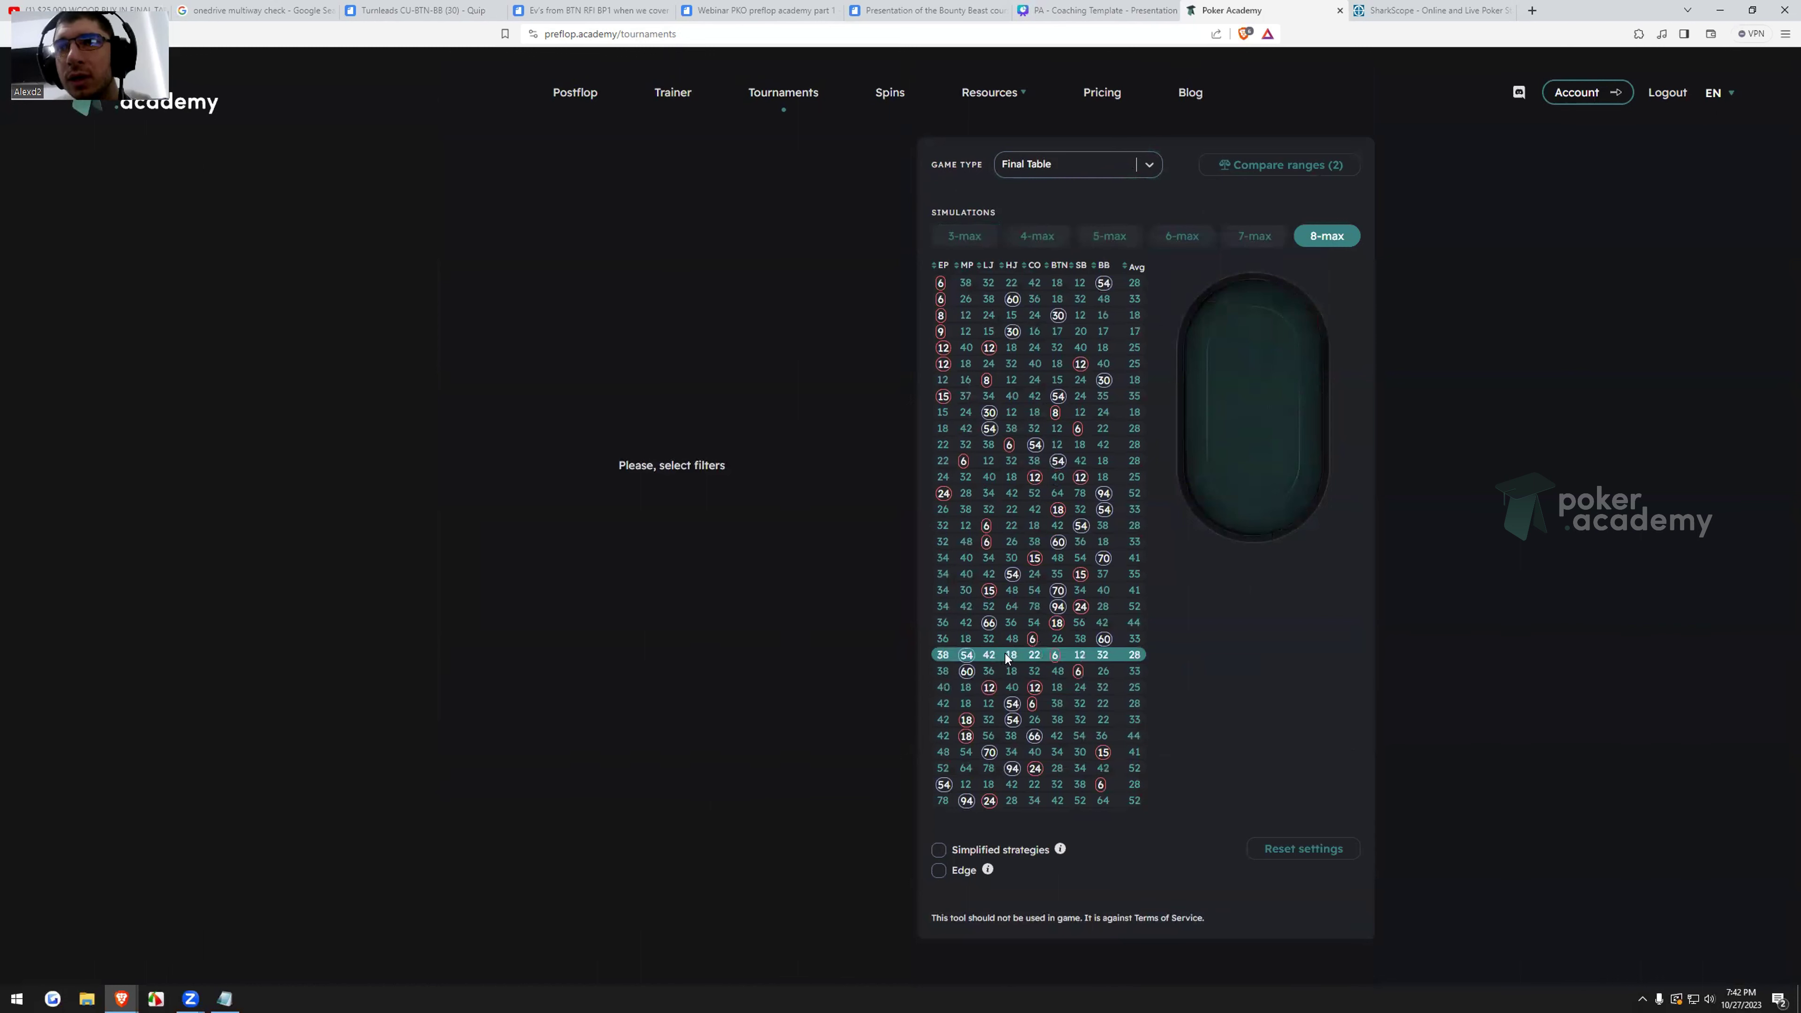
pyautogui.click(1005, 654)
# Add the Final Table vs. RFI ranges for hero BB against opponent BTN to the comparison and open it.
pyautogui.click(1049, 600)
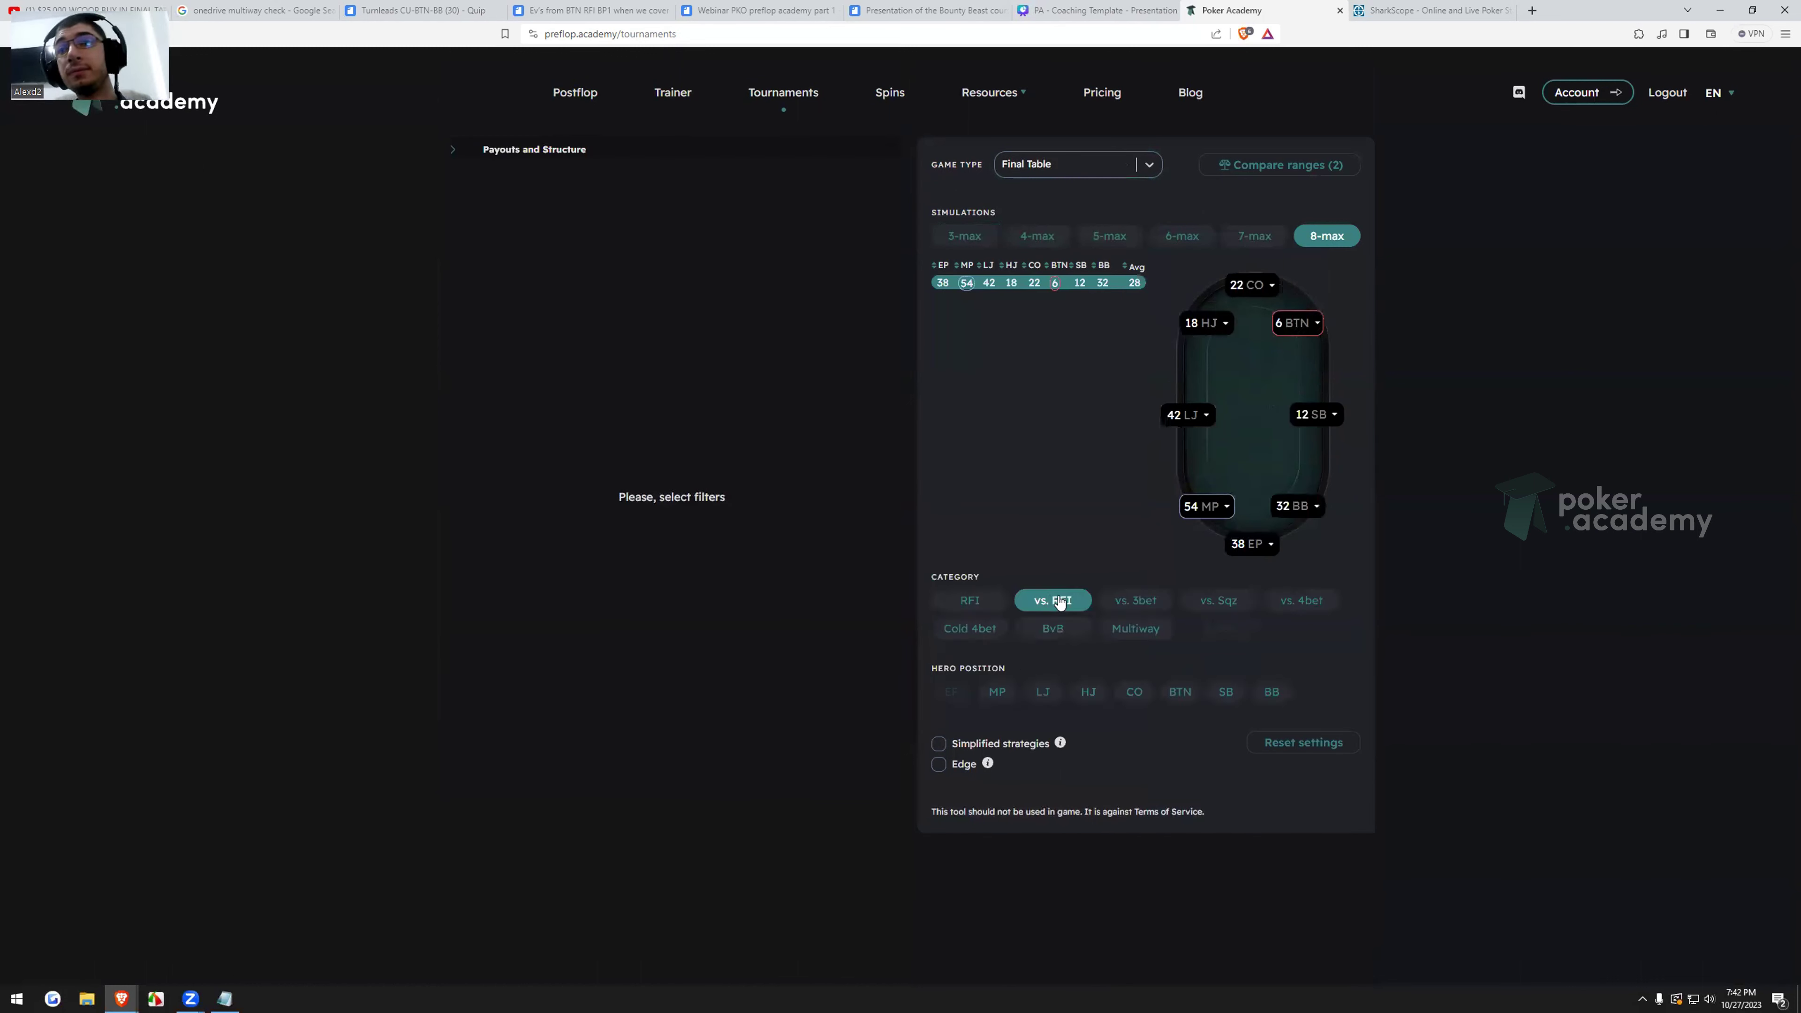
pyautogui.click(1271, 692)
pyautogui.click(1192, 759)
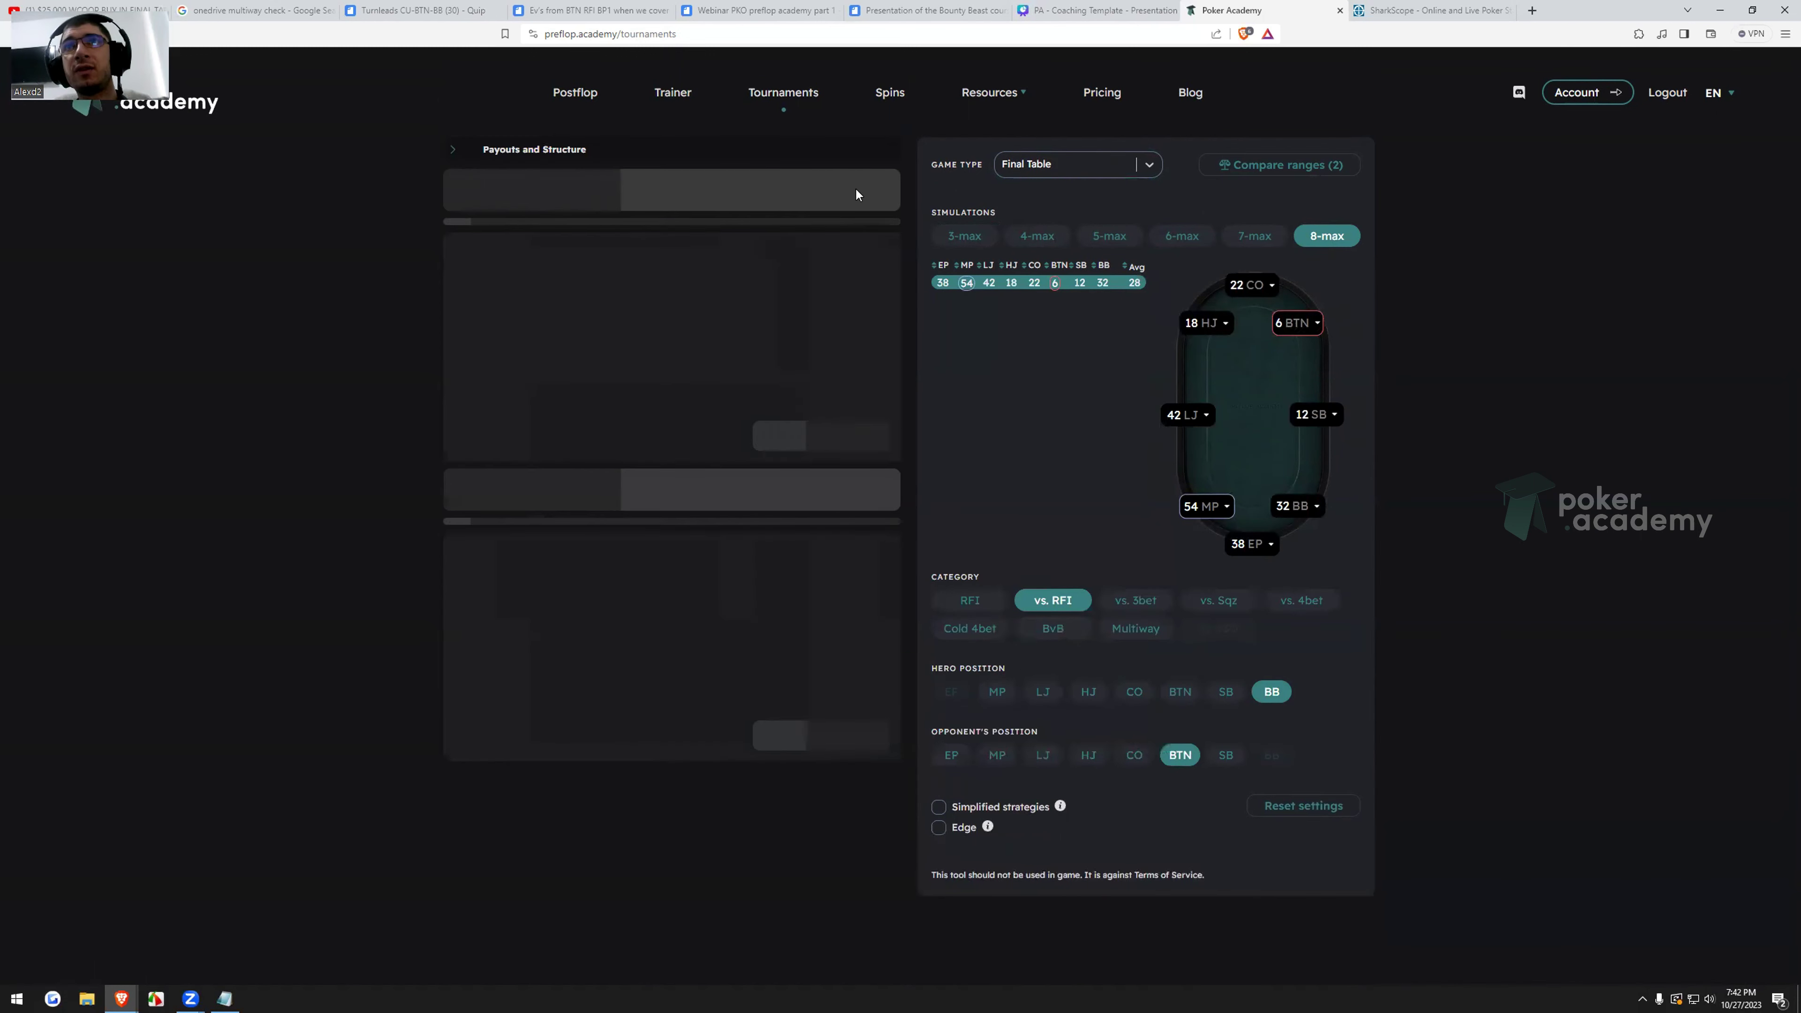
pyautogui.click(877, 512)
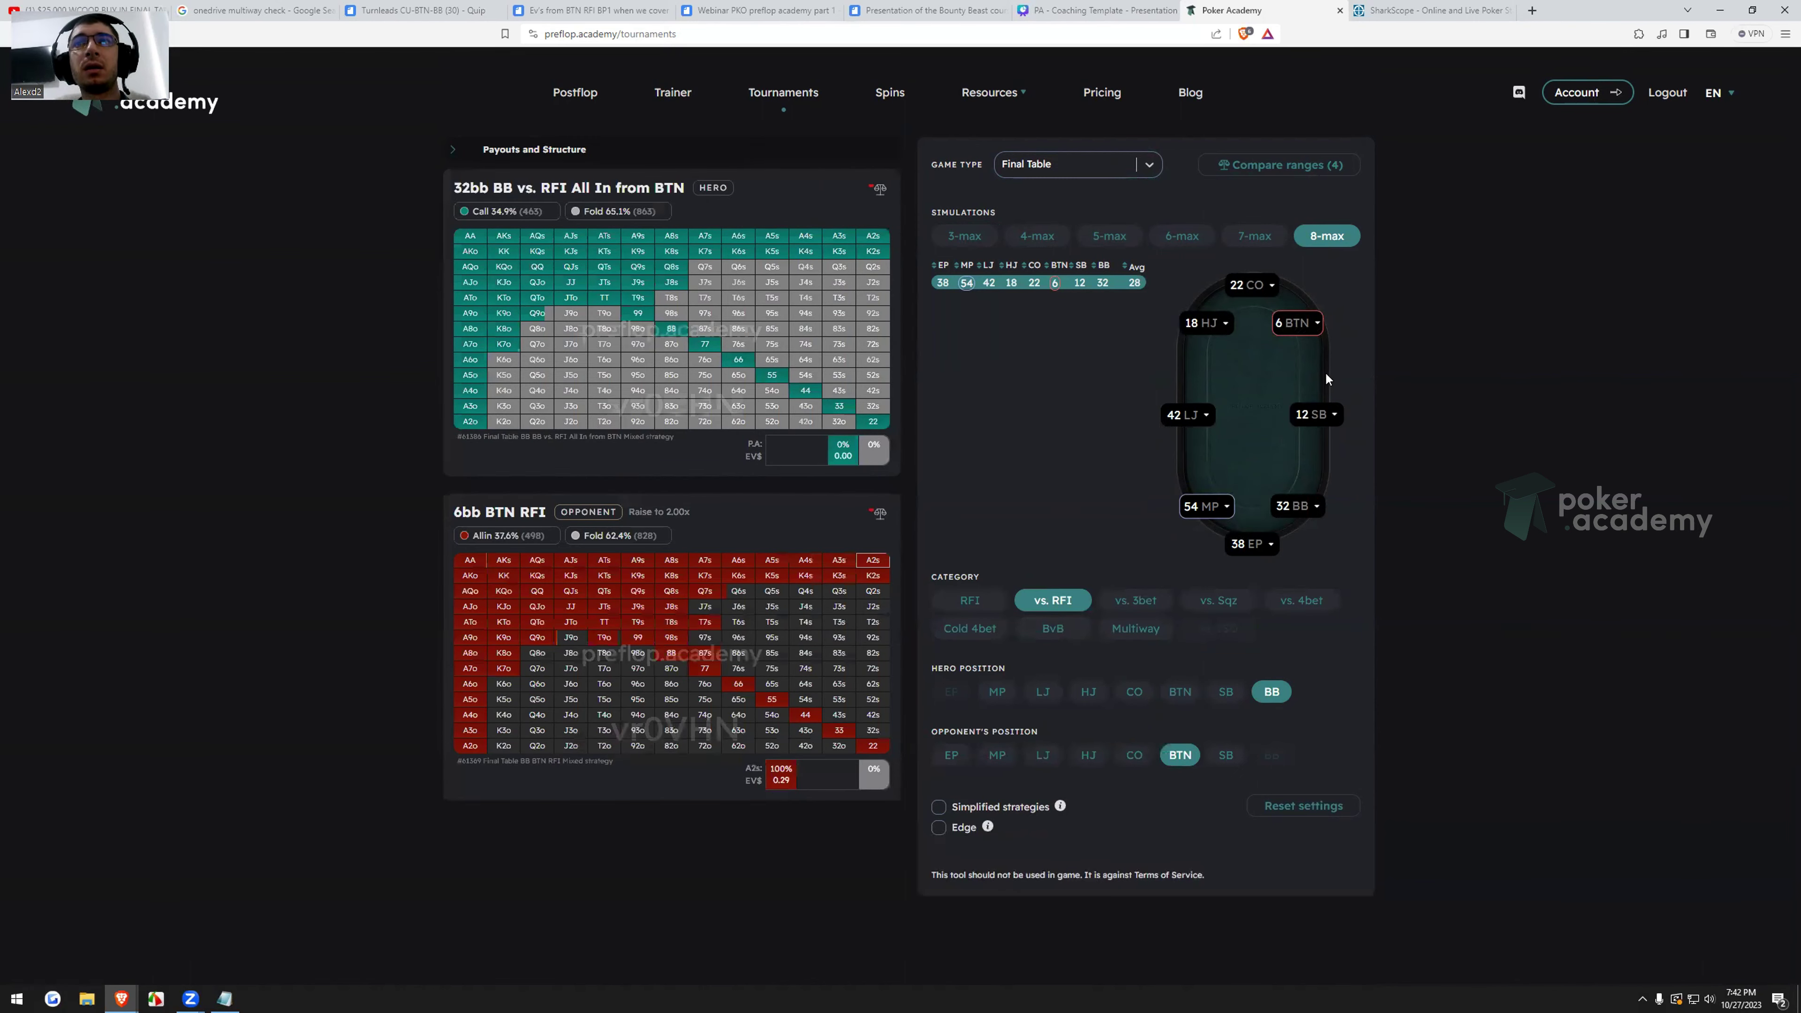
pyautogui.click(1351, 165)
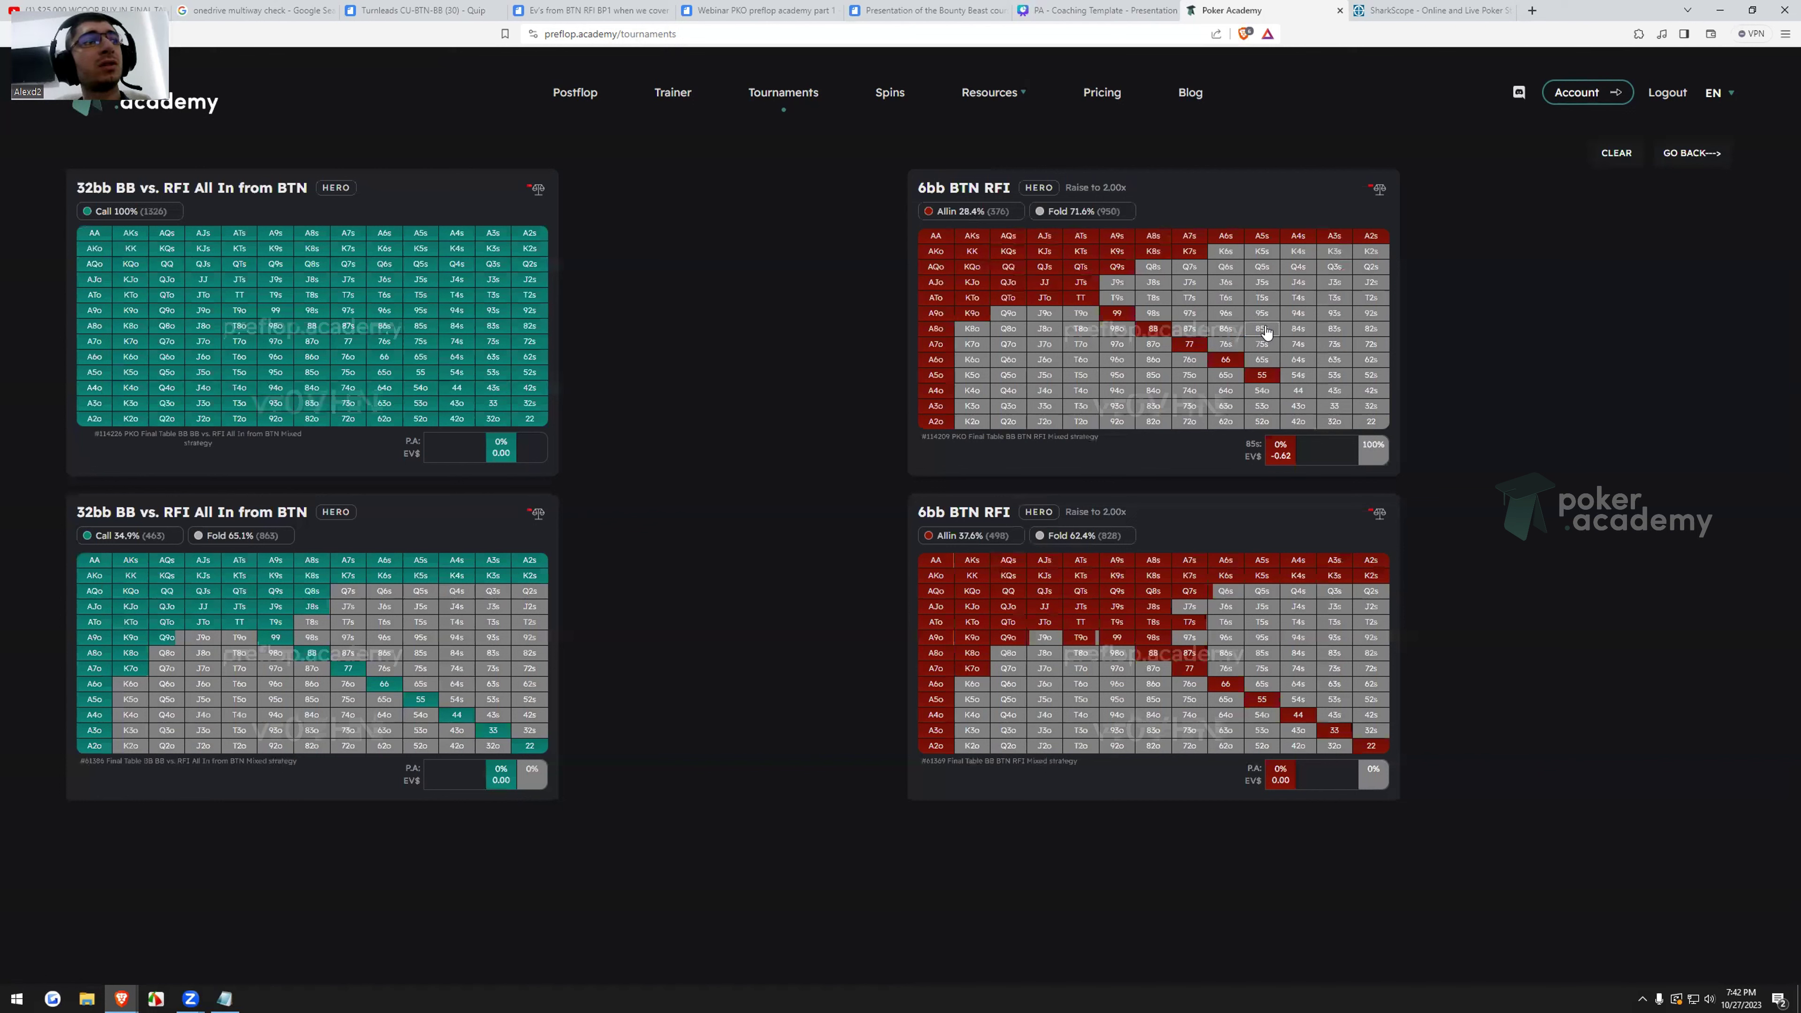
# Examine the EV of various hands in the PKO Final Table 6bb BTN RFI range.
pyautogui.click(1262, 297)
pyautogui.click(1043, 235)
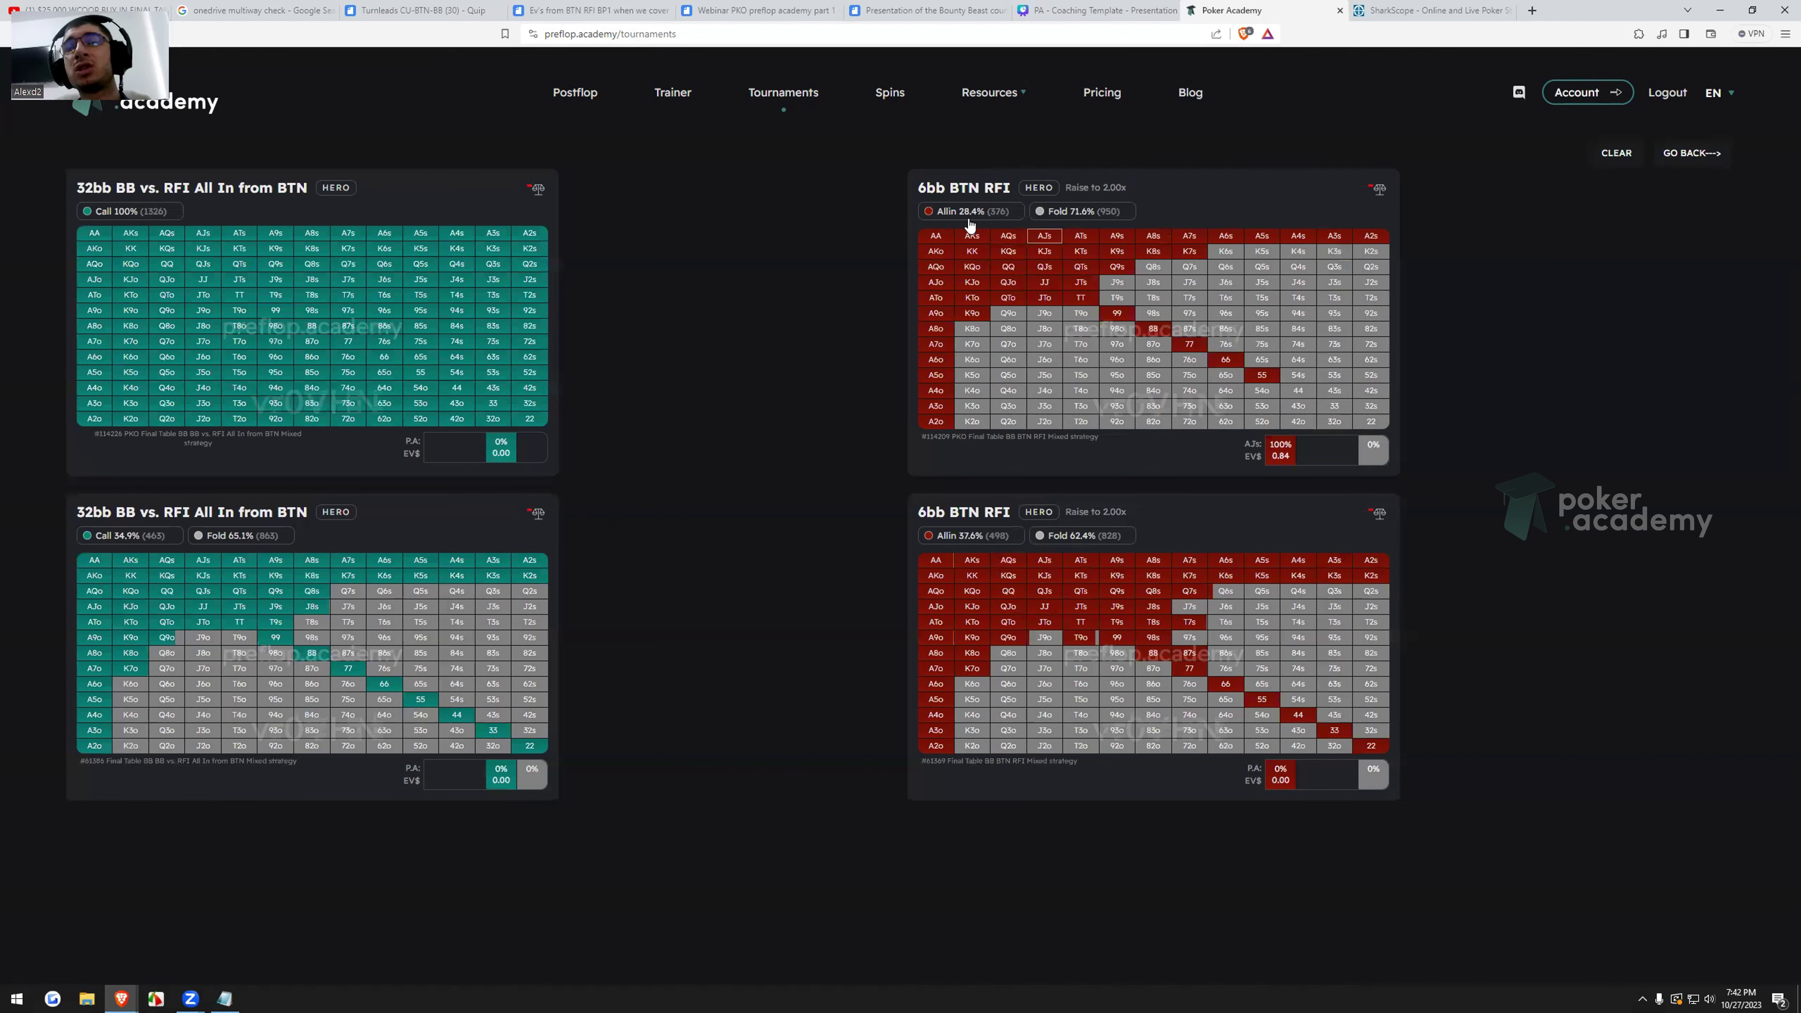
pyautogui.click(971, 235)
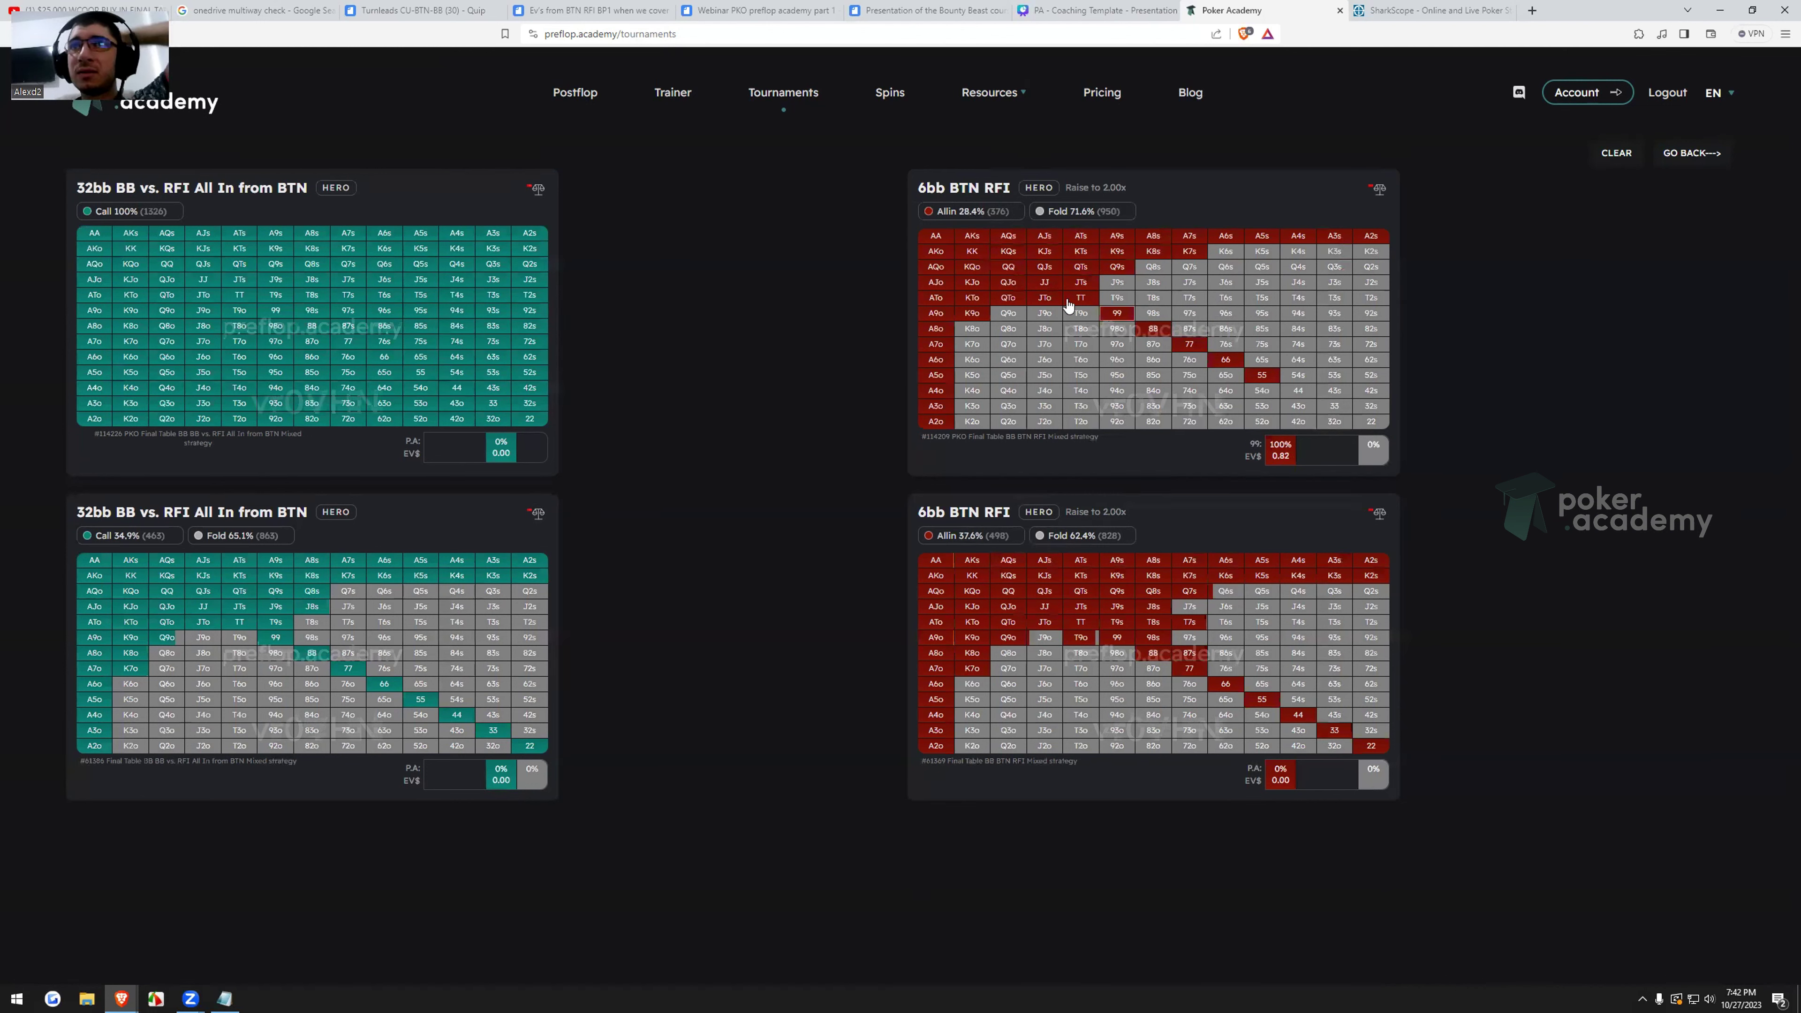
pyautogui.click(1261, 374)
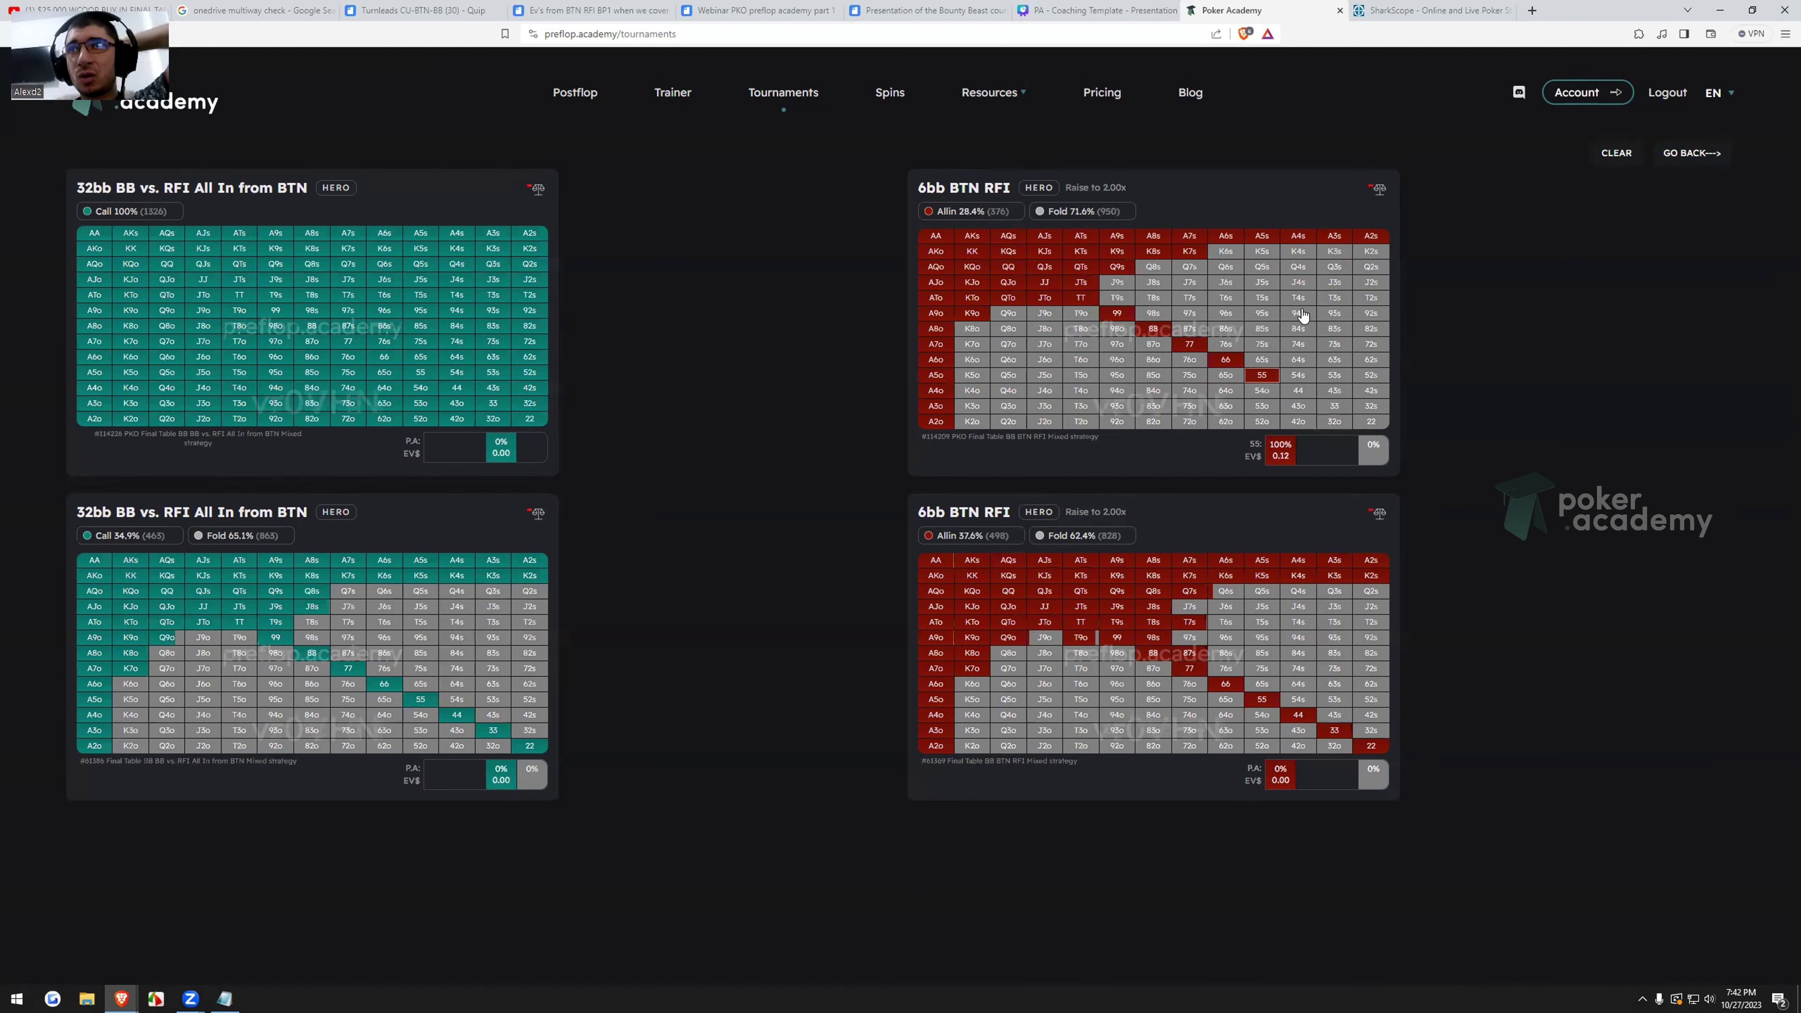
pyautogui.click(1195, 285)
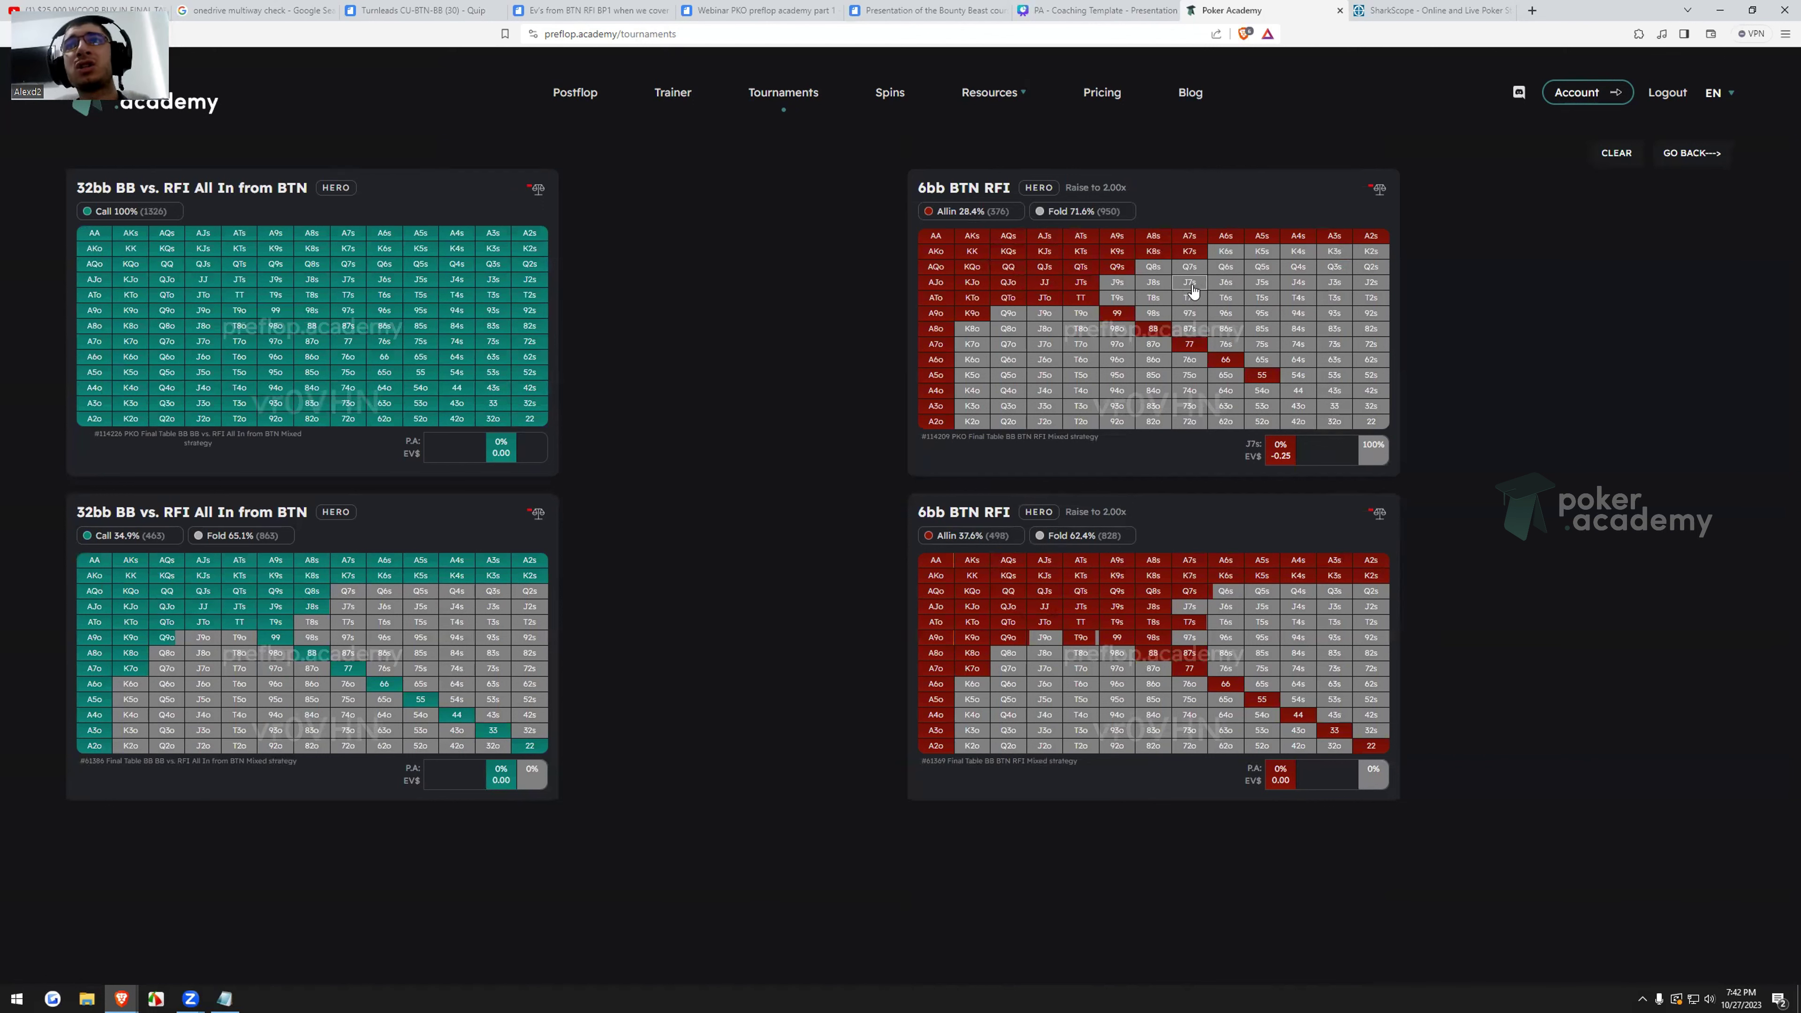
pyautogui.click(1023, 324)
pyautogui.click(1045, 359)
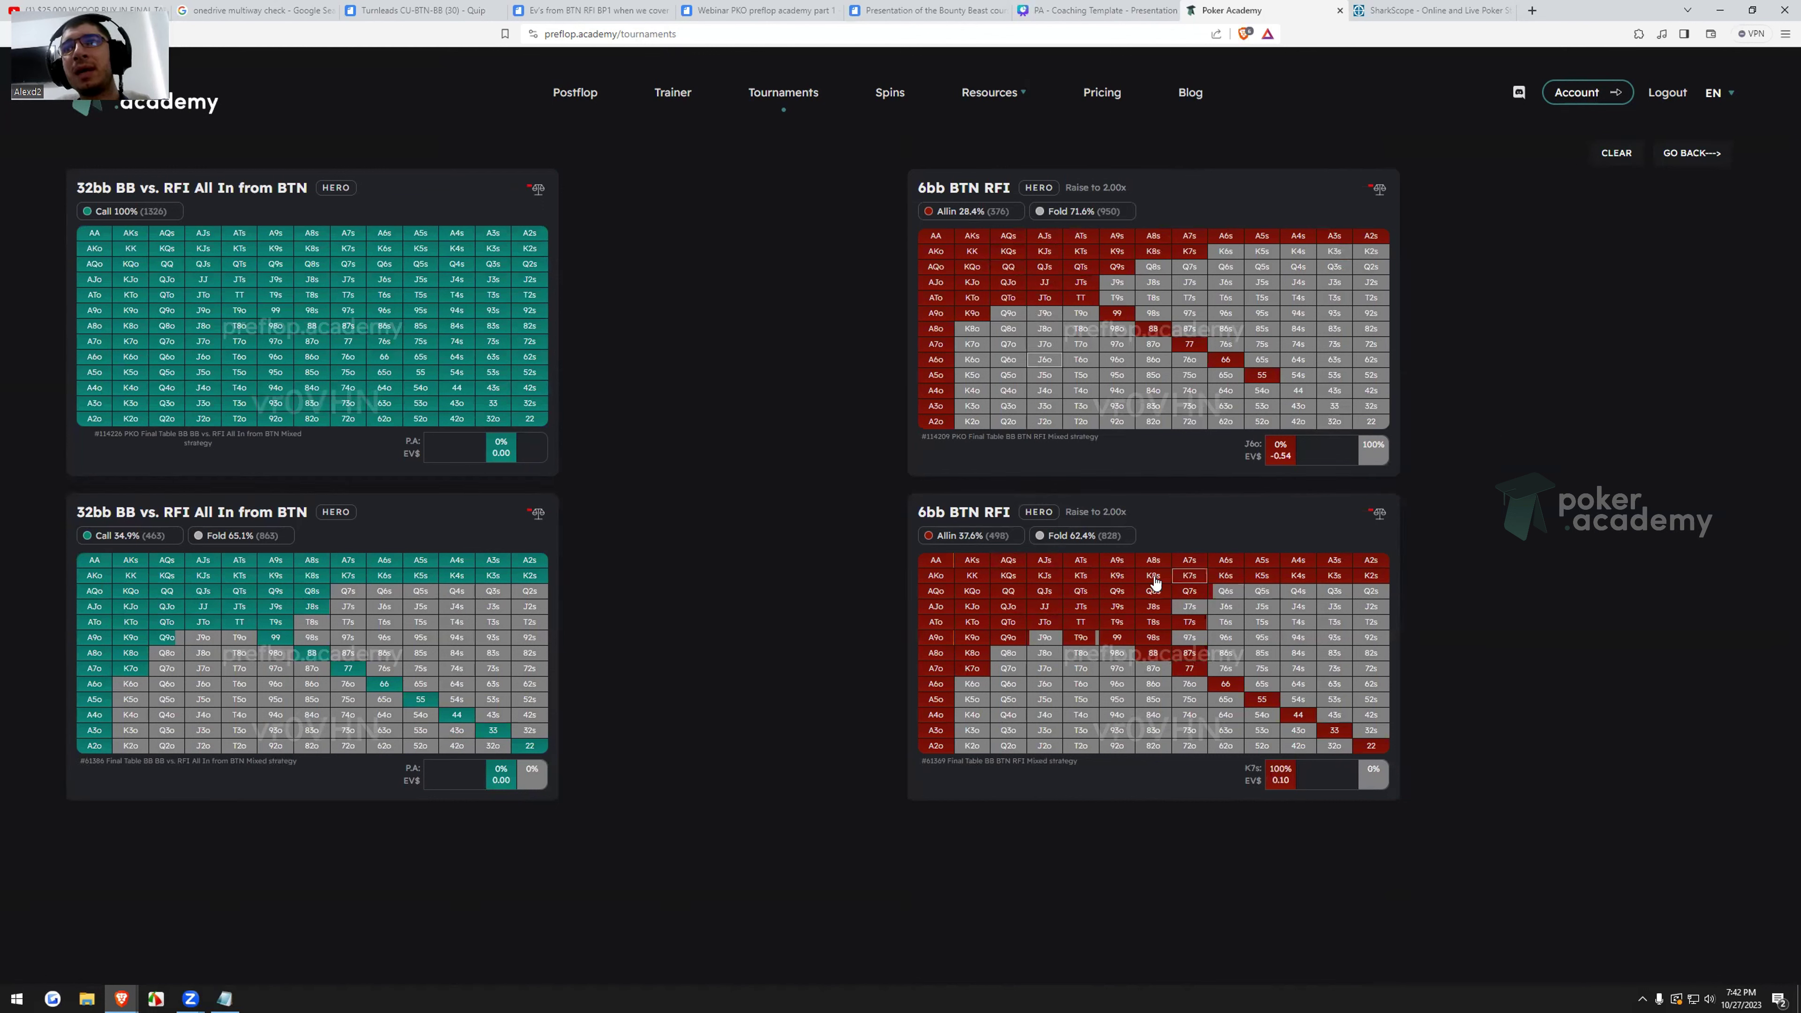
# Examine the EV of various hands in the regular Final Table 6bb BTN RFI range.
pyautogui.click(1237, 609)
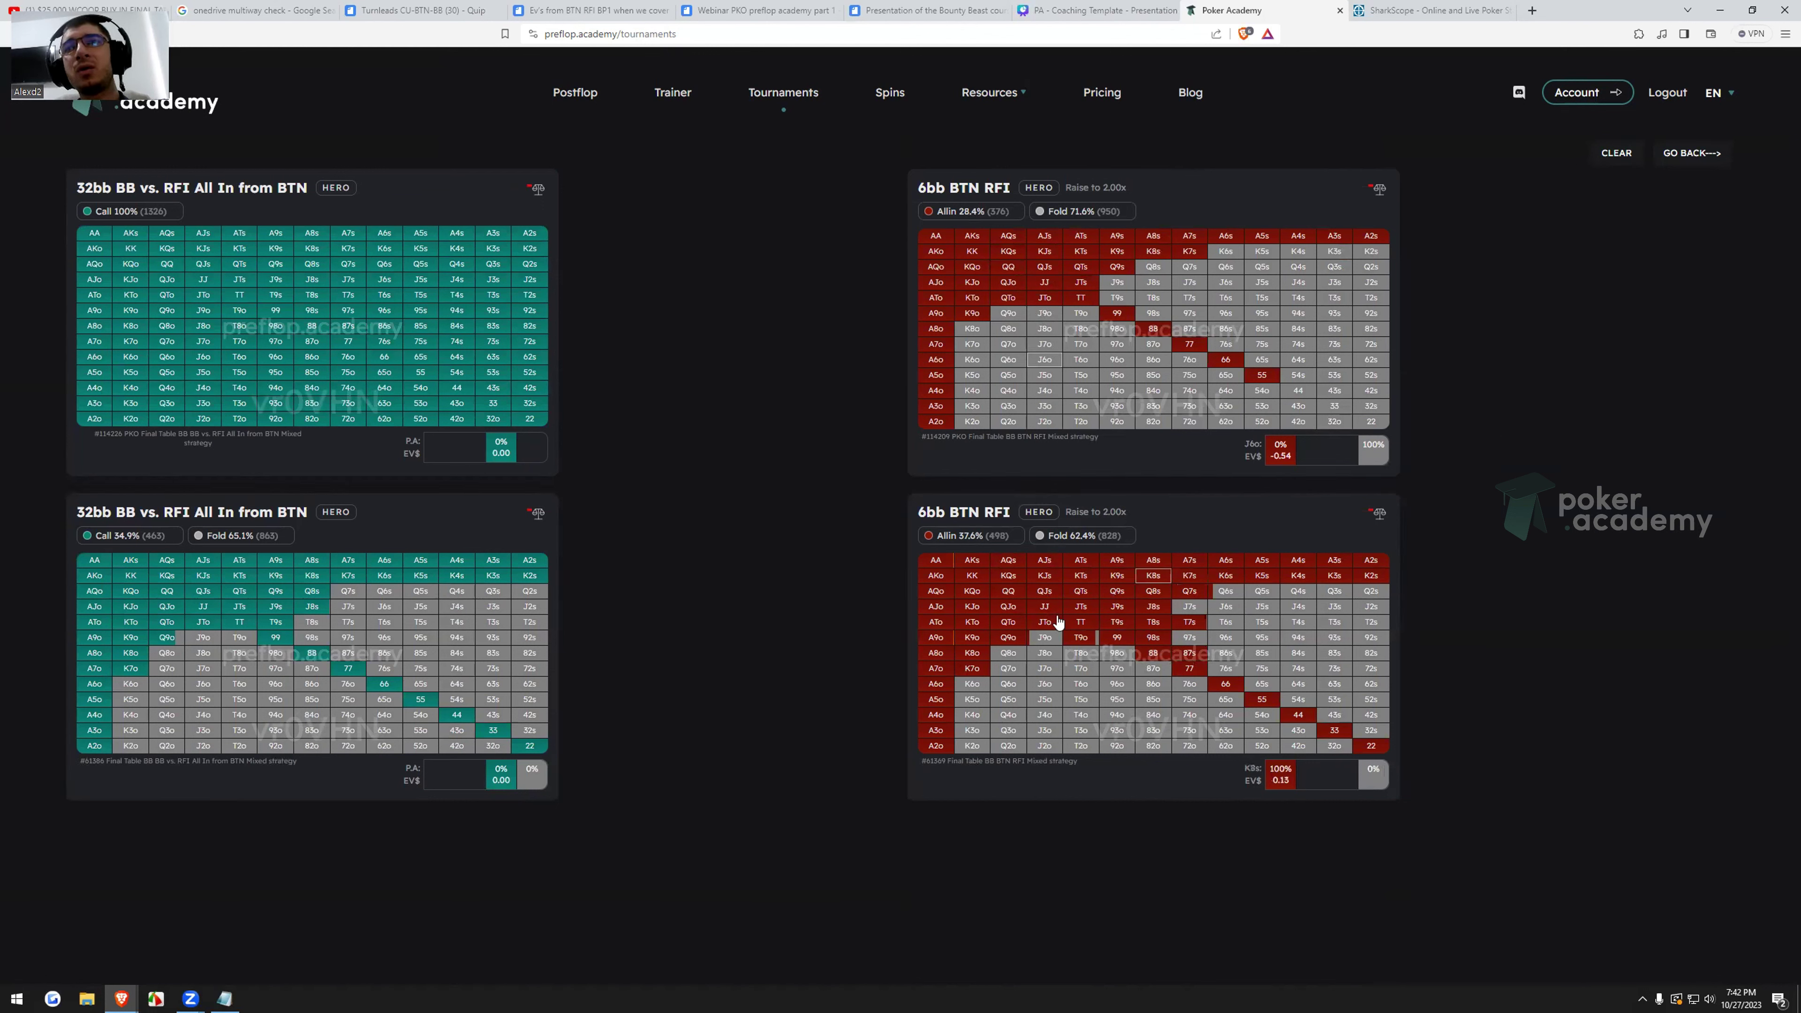
pyautogui.click(1080, 637)
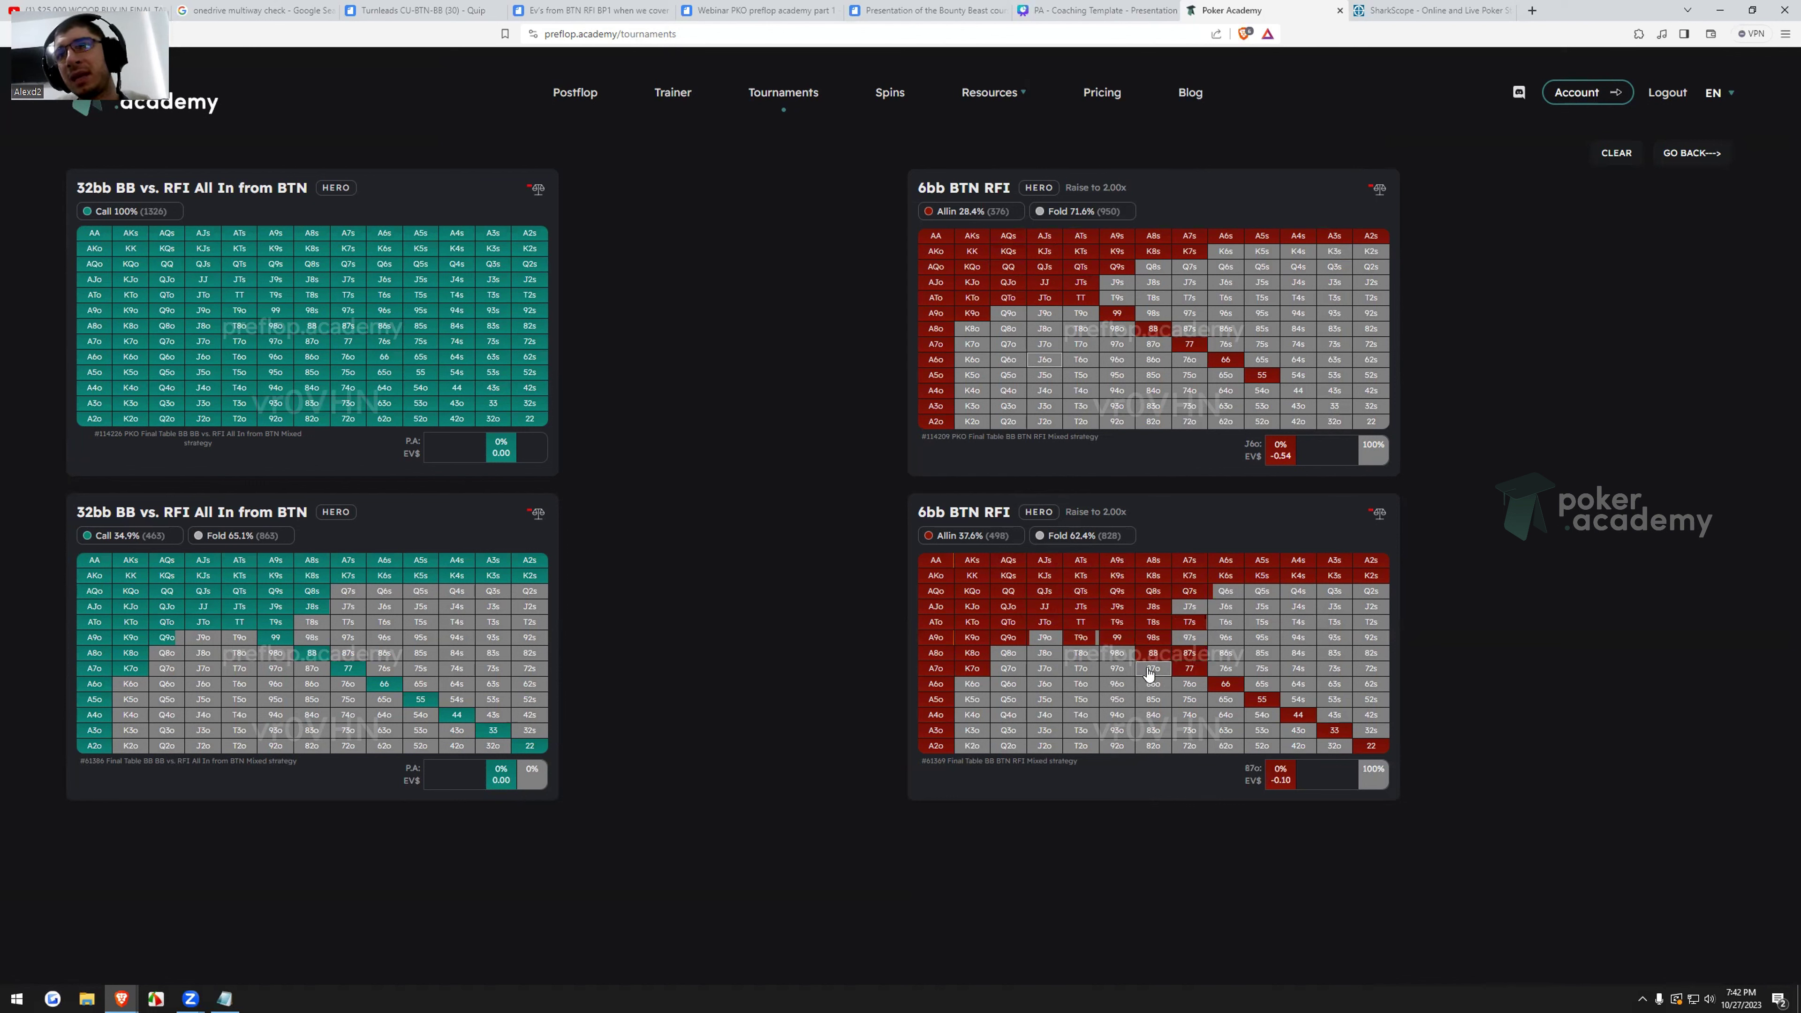
pyautogui.click(1189, 683)
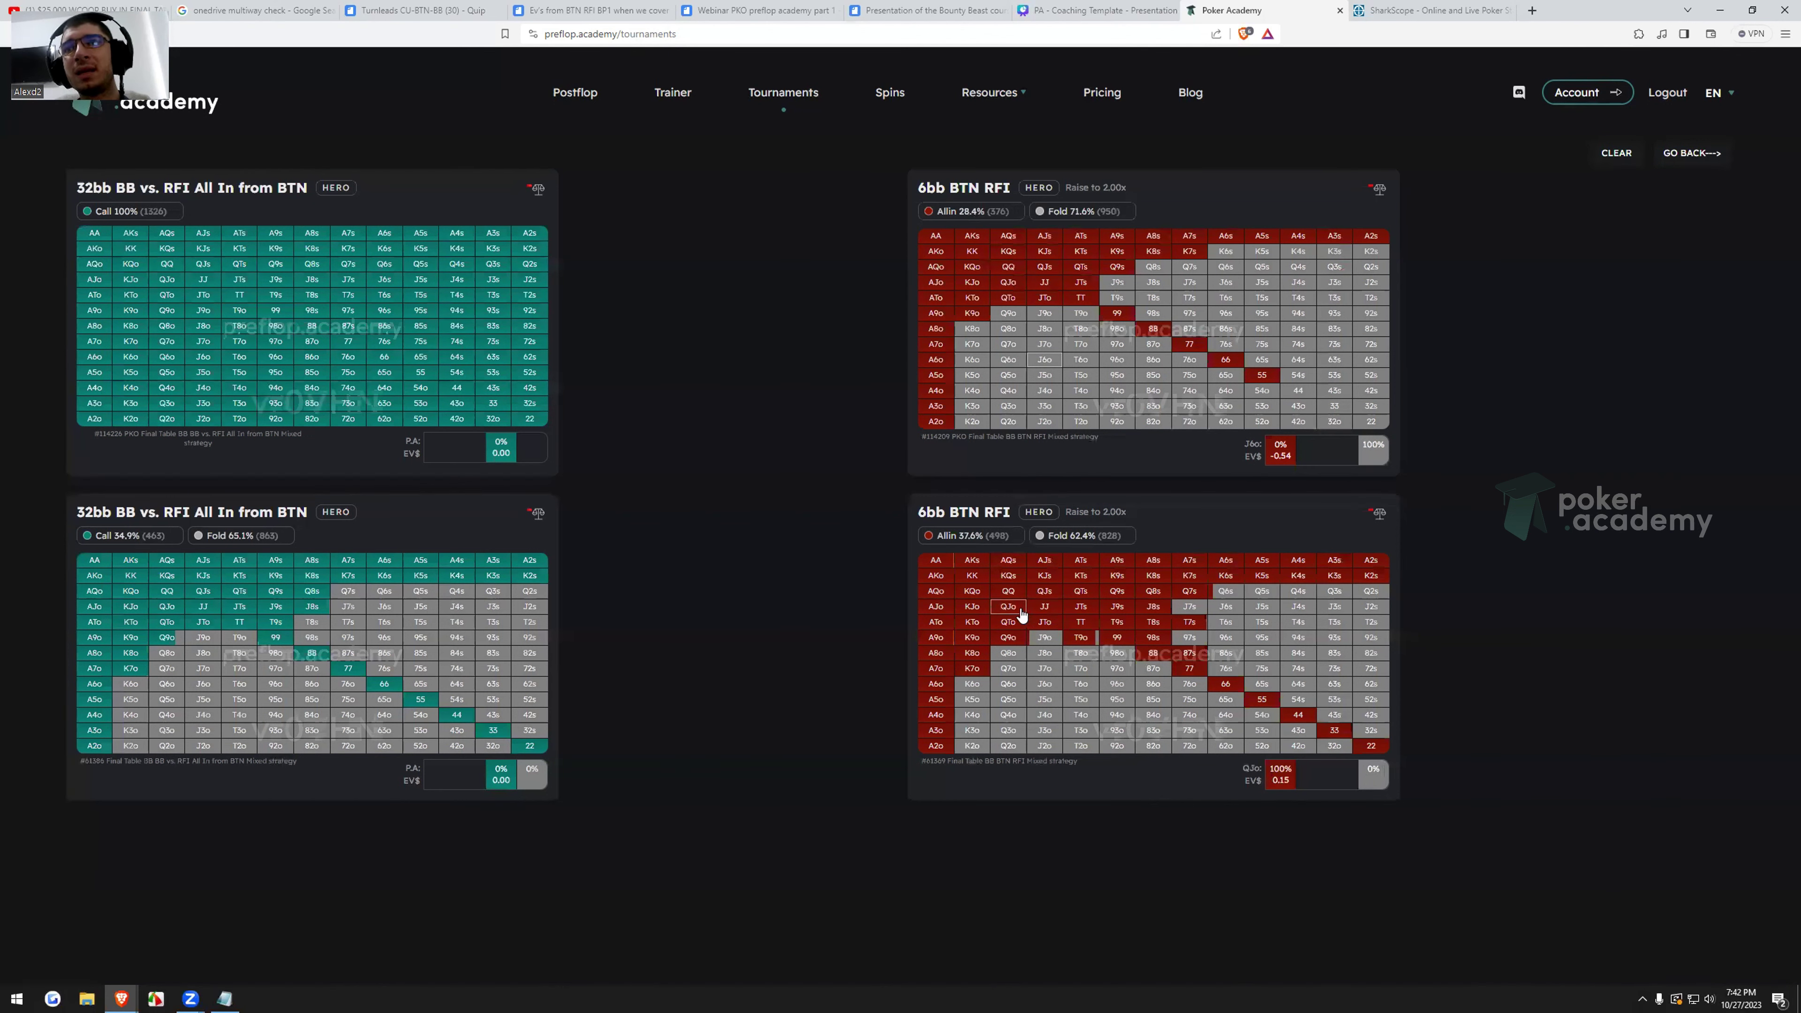
pyautogui.click(1116, 700)
pyautogui.click(972, 559)
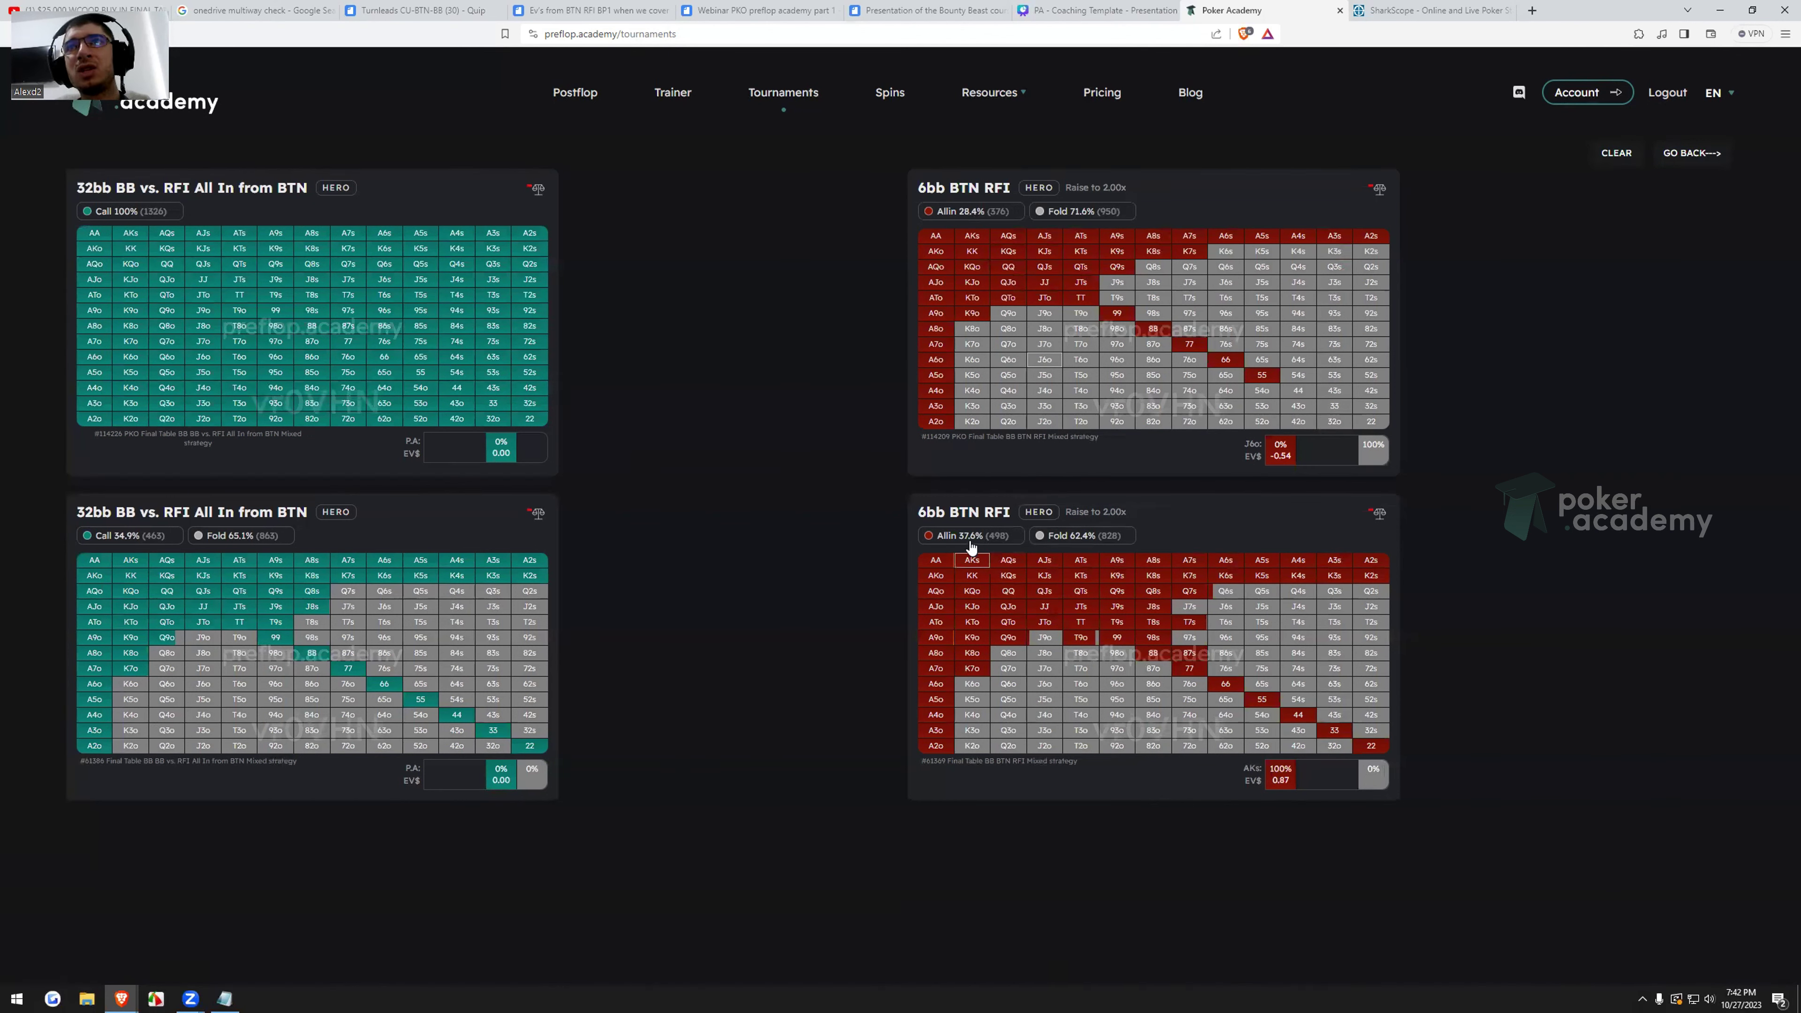
pyautogui.click(1153, 623)
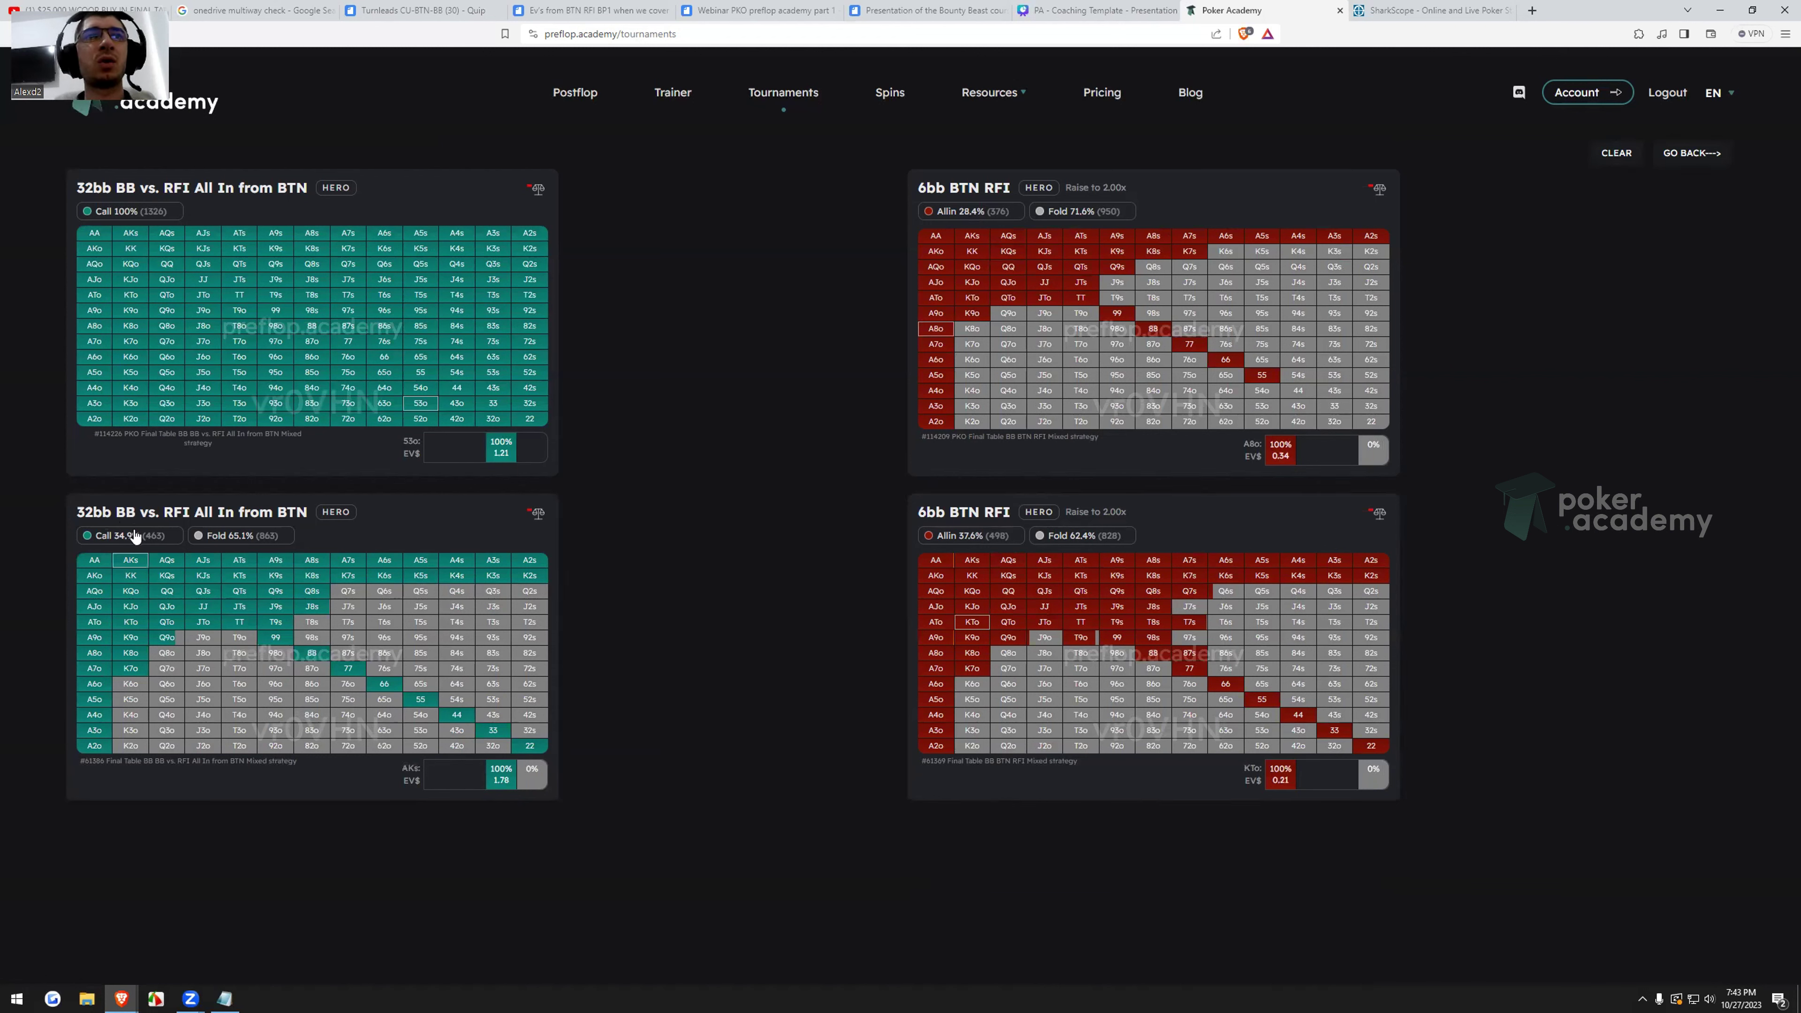
pyautogui.click(538, 191)
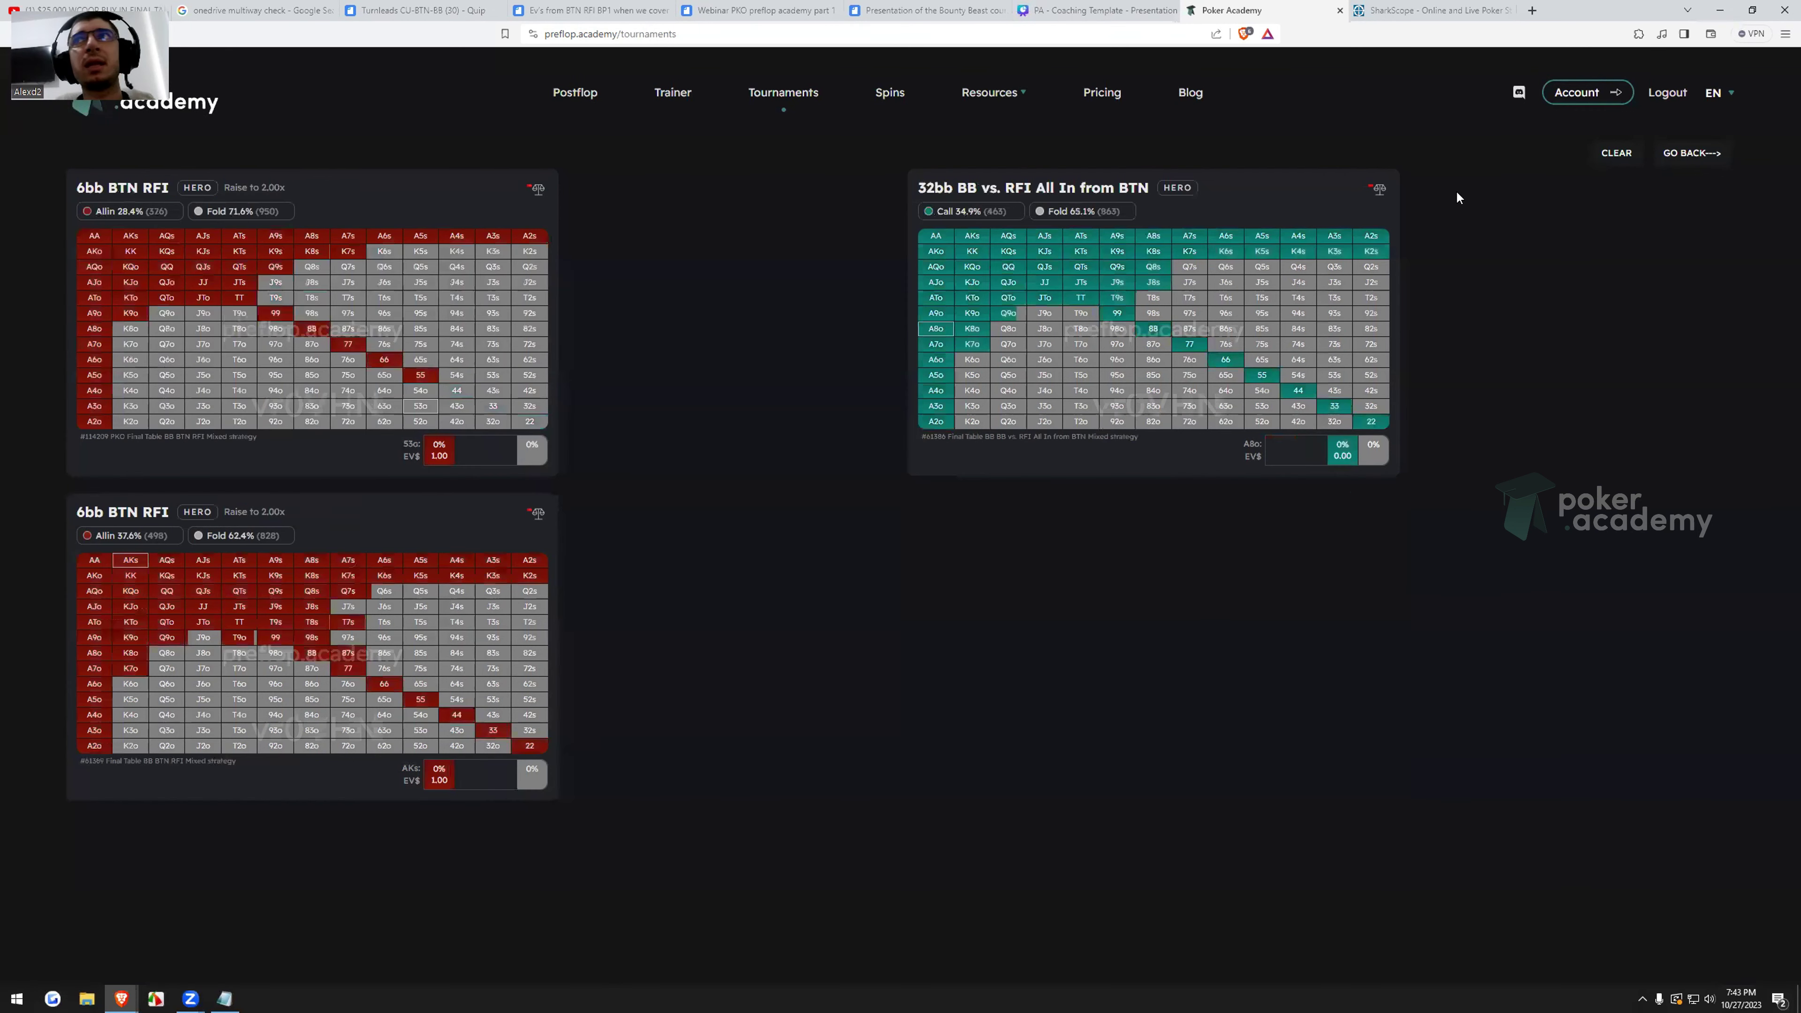
pyautogui.click(1615, 154)
pyautogui.click(1082, 170)
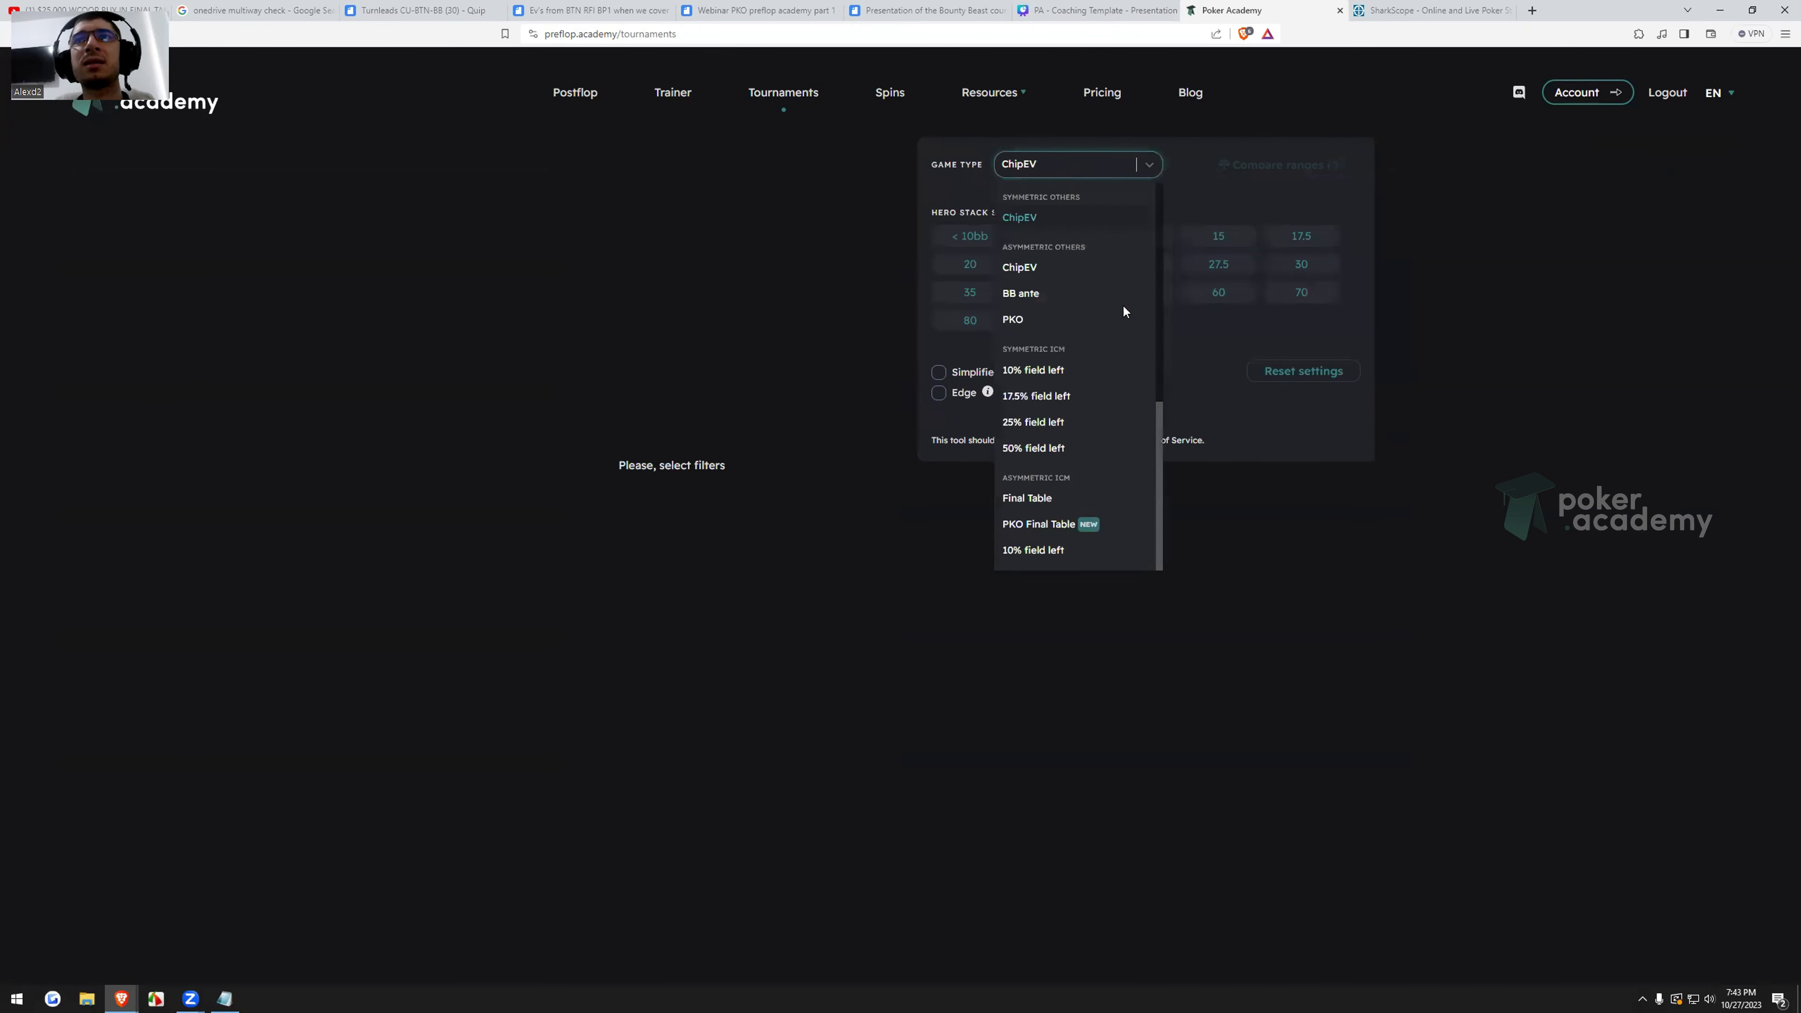
pyautogui.click(1052, 523)
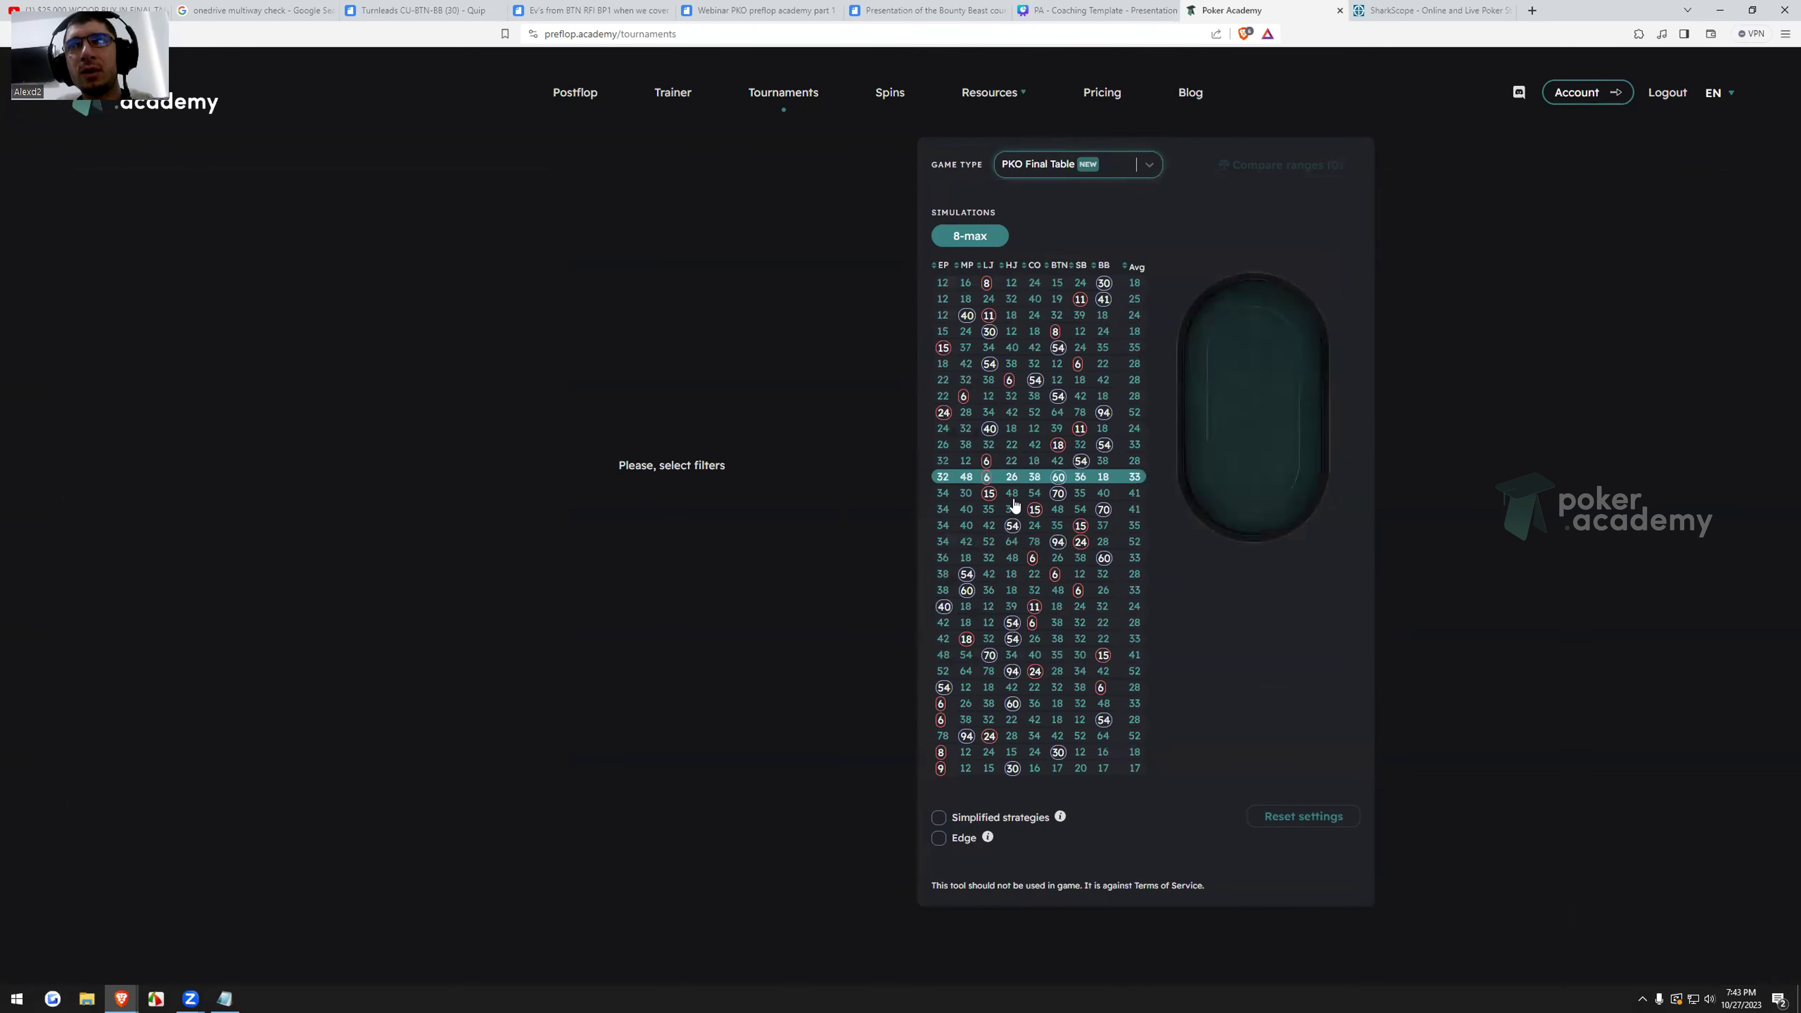
pyautogui.click(1023, 575)
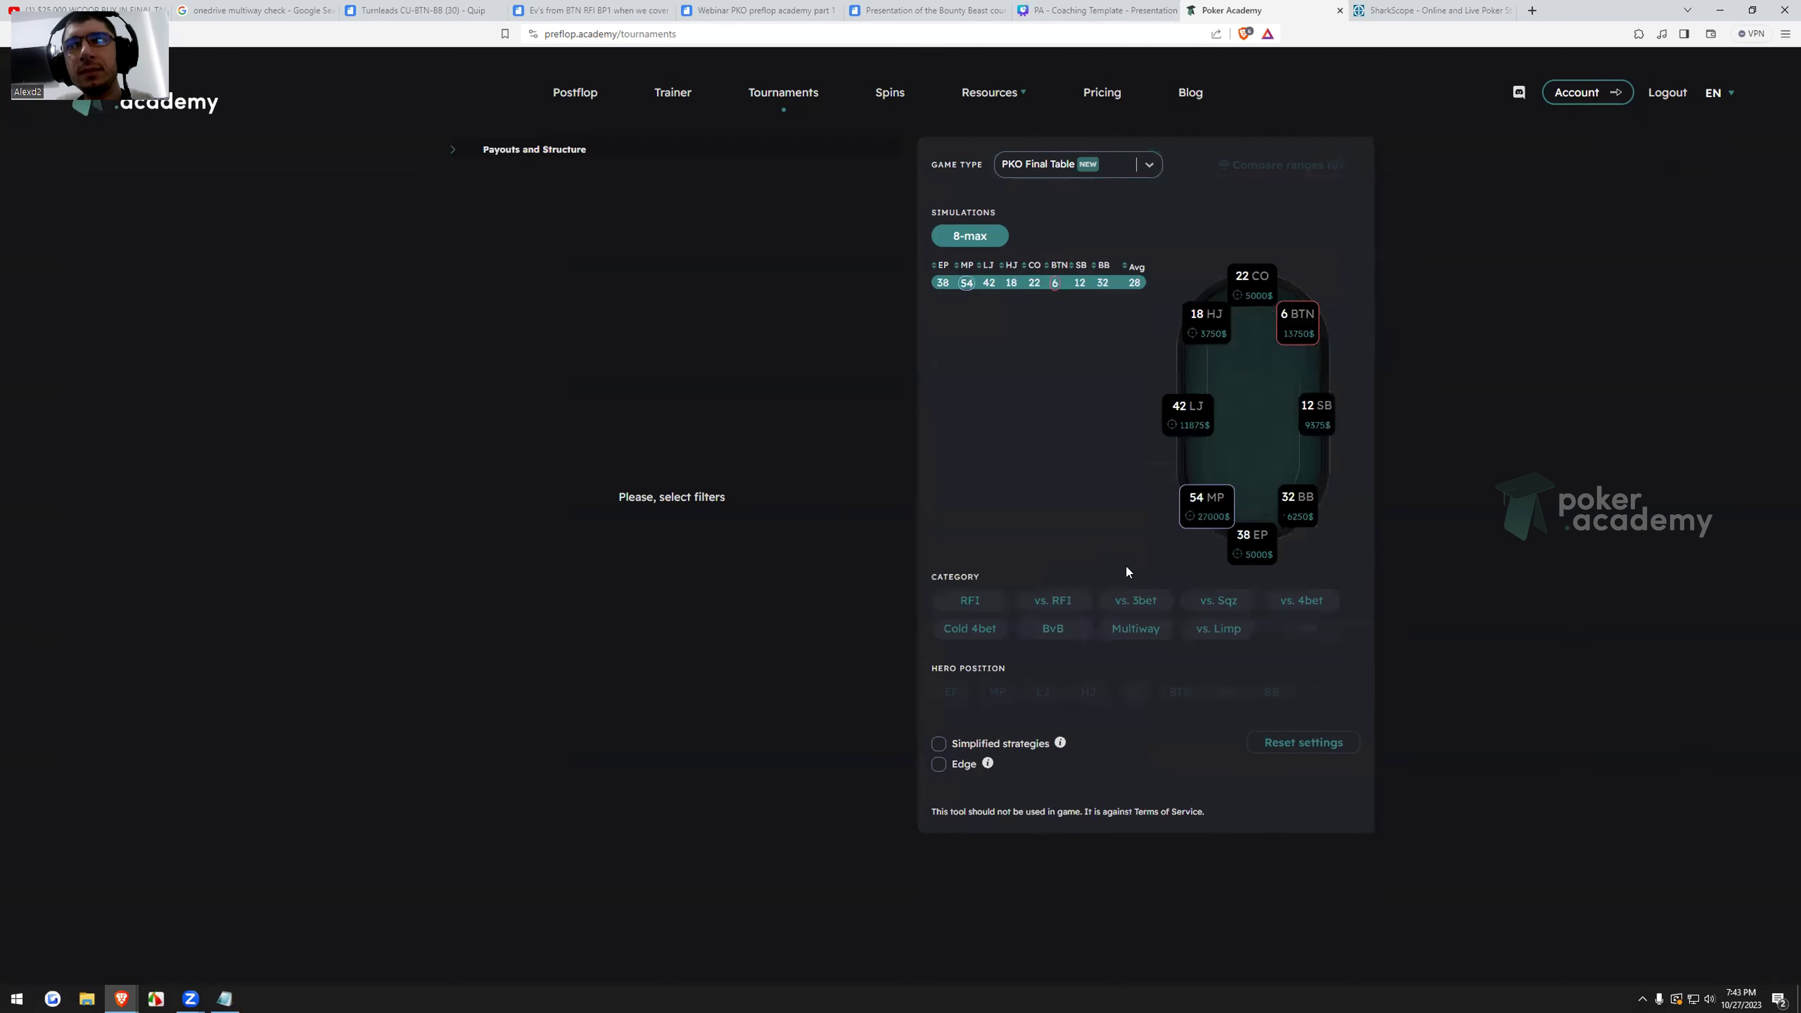
# Show the BvB First In range for hero SB in the PKO simulation and add it to the comparison.
pyautogui.click(1035, 633)
pyautogui.click(987, 754)
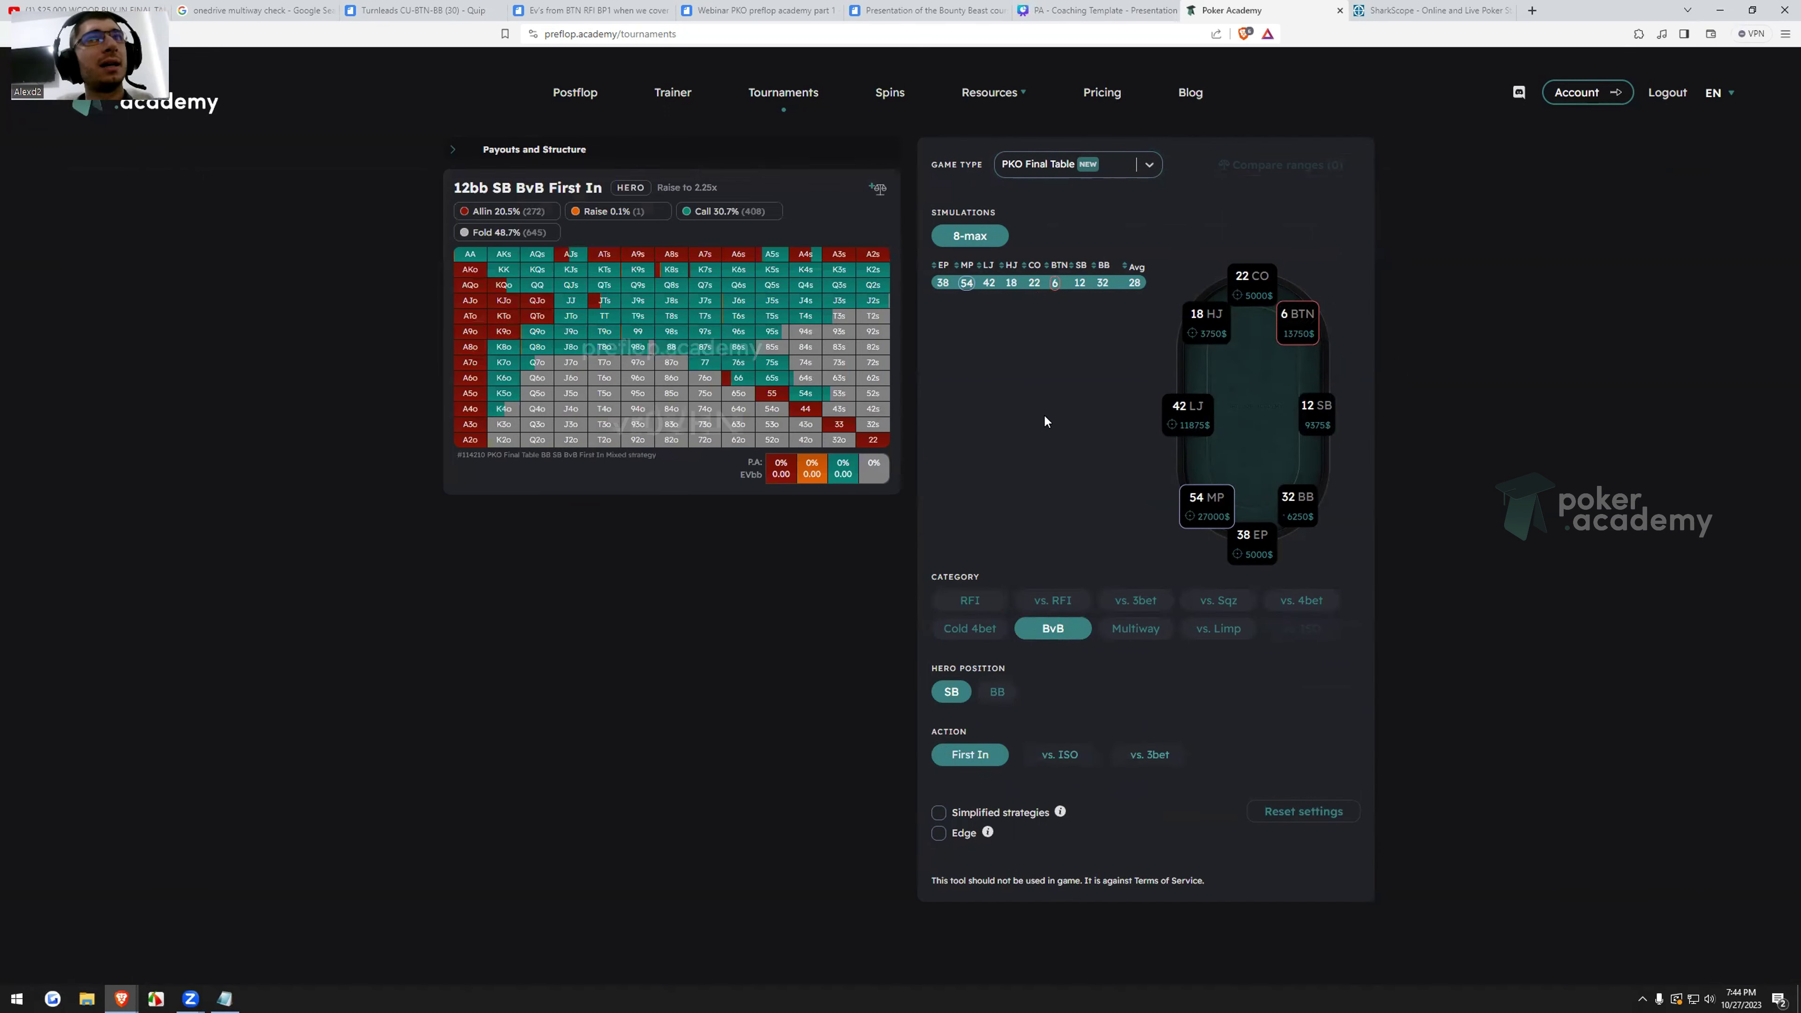
pyautogui.click(878, 190)
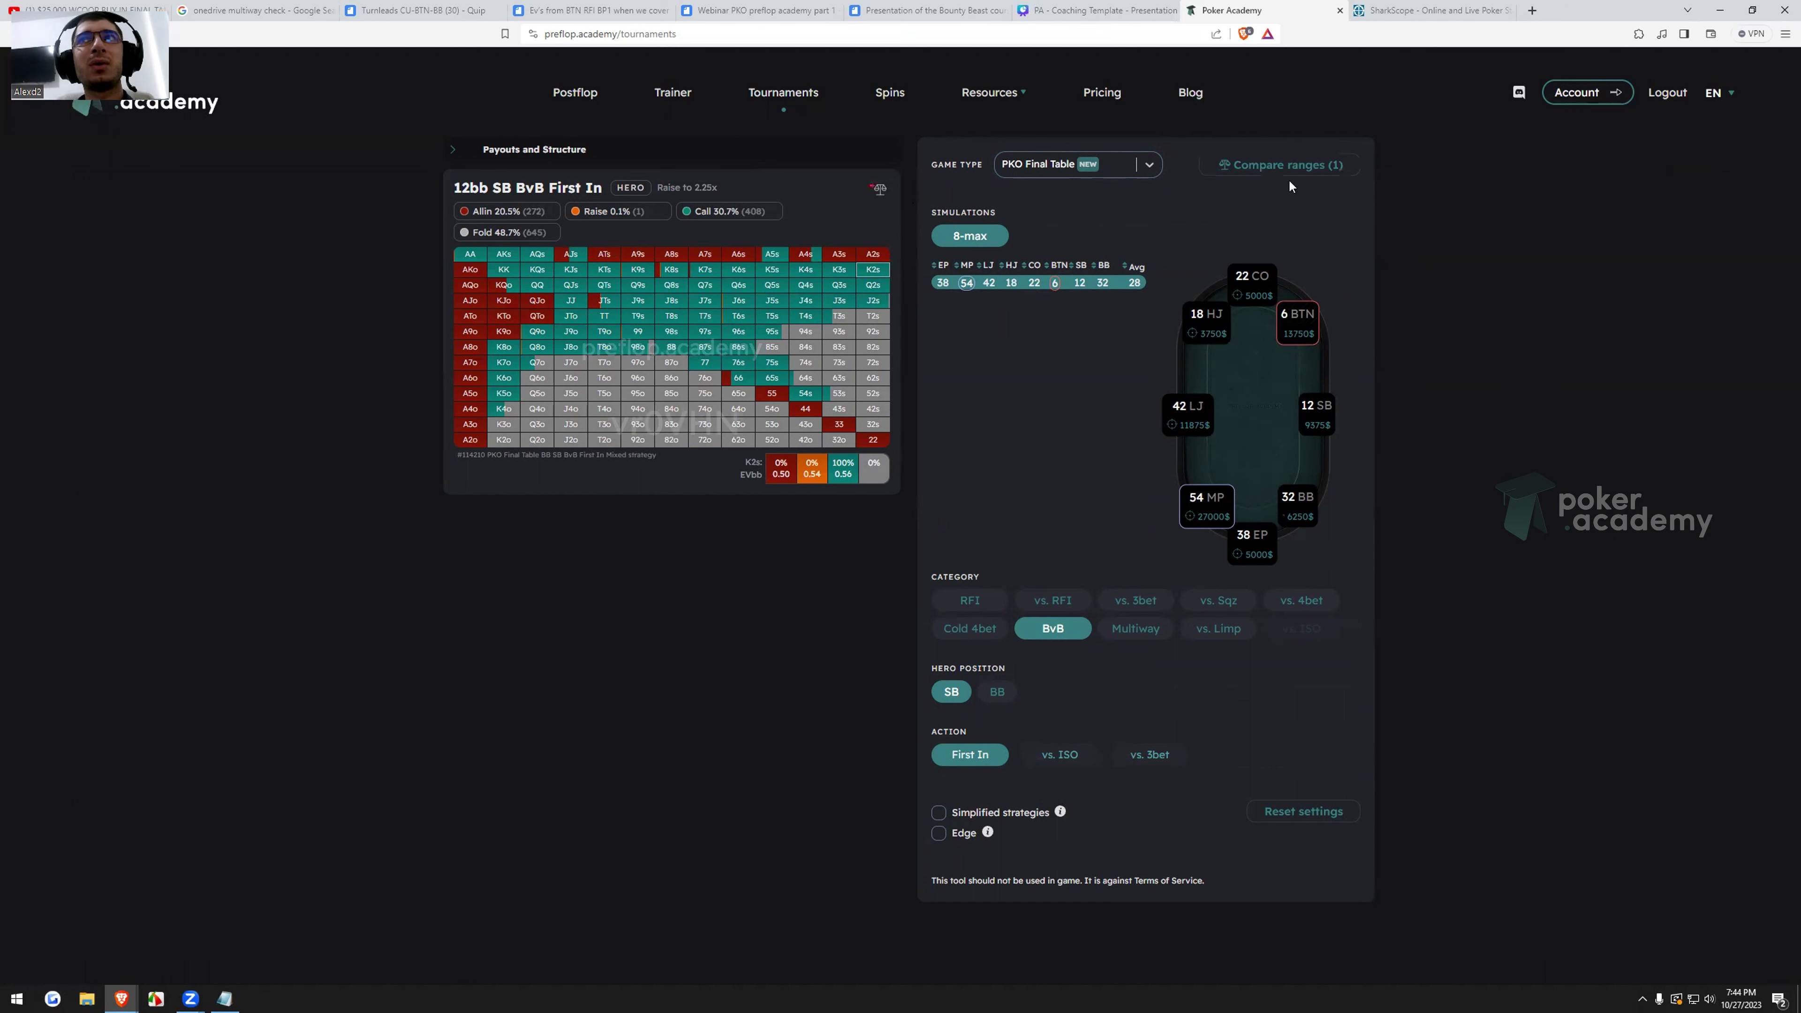
pyautogui.click(1122, 159)
pyautogui.click(1067, 476)
pyautogui.click(1326, 235)
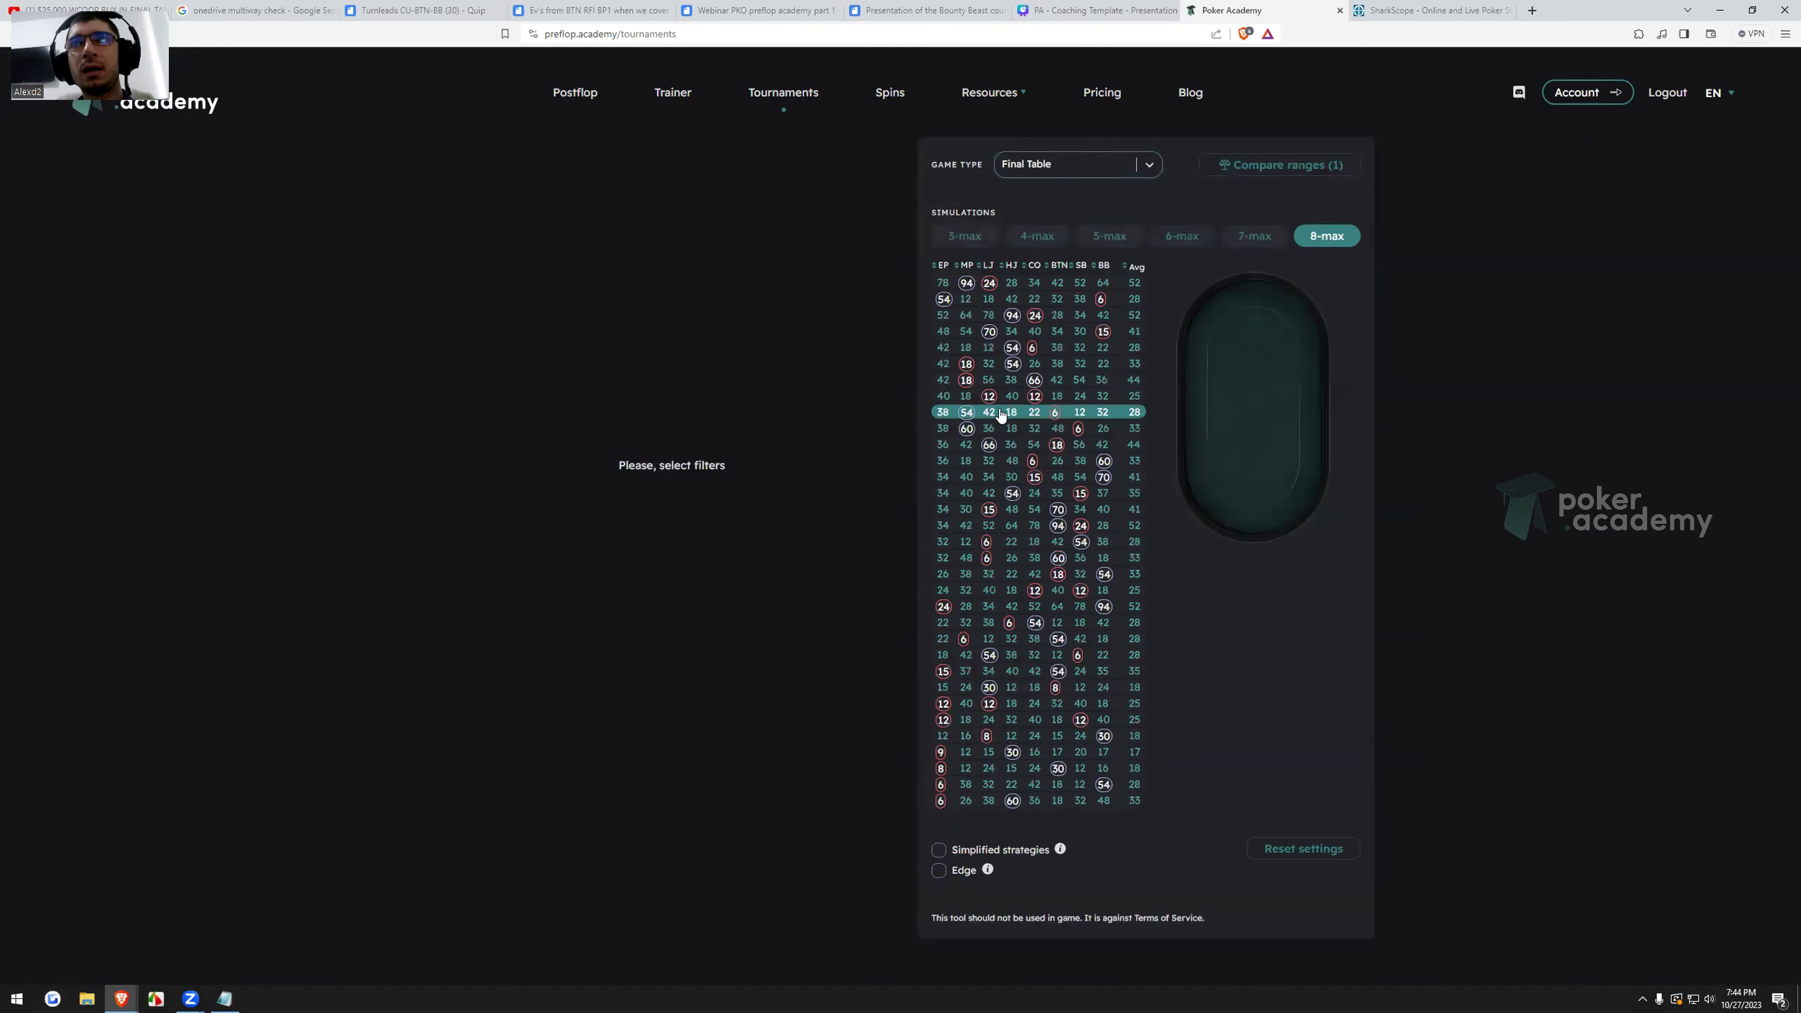
pyautogui.click(1000, 414)
# Add the Final Table BvB First In range for hero SB to the comparison and view both ranges together.
pyautogui.click(1053, 628)
pyautogui.click(952, 692)
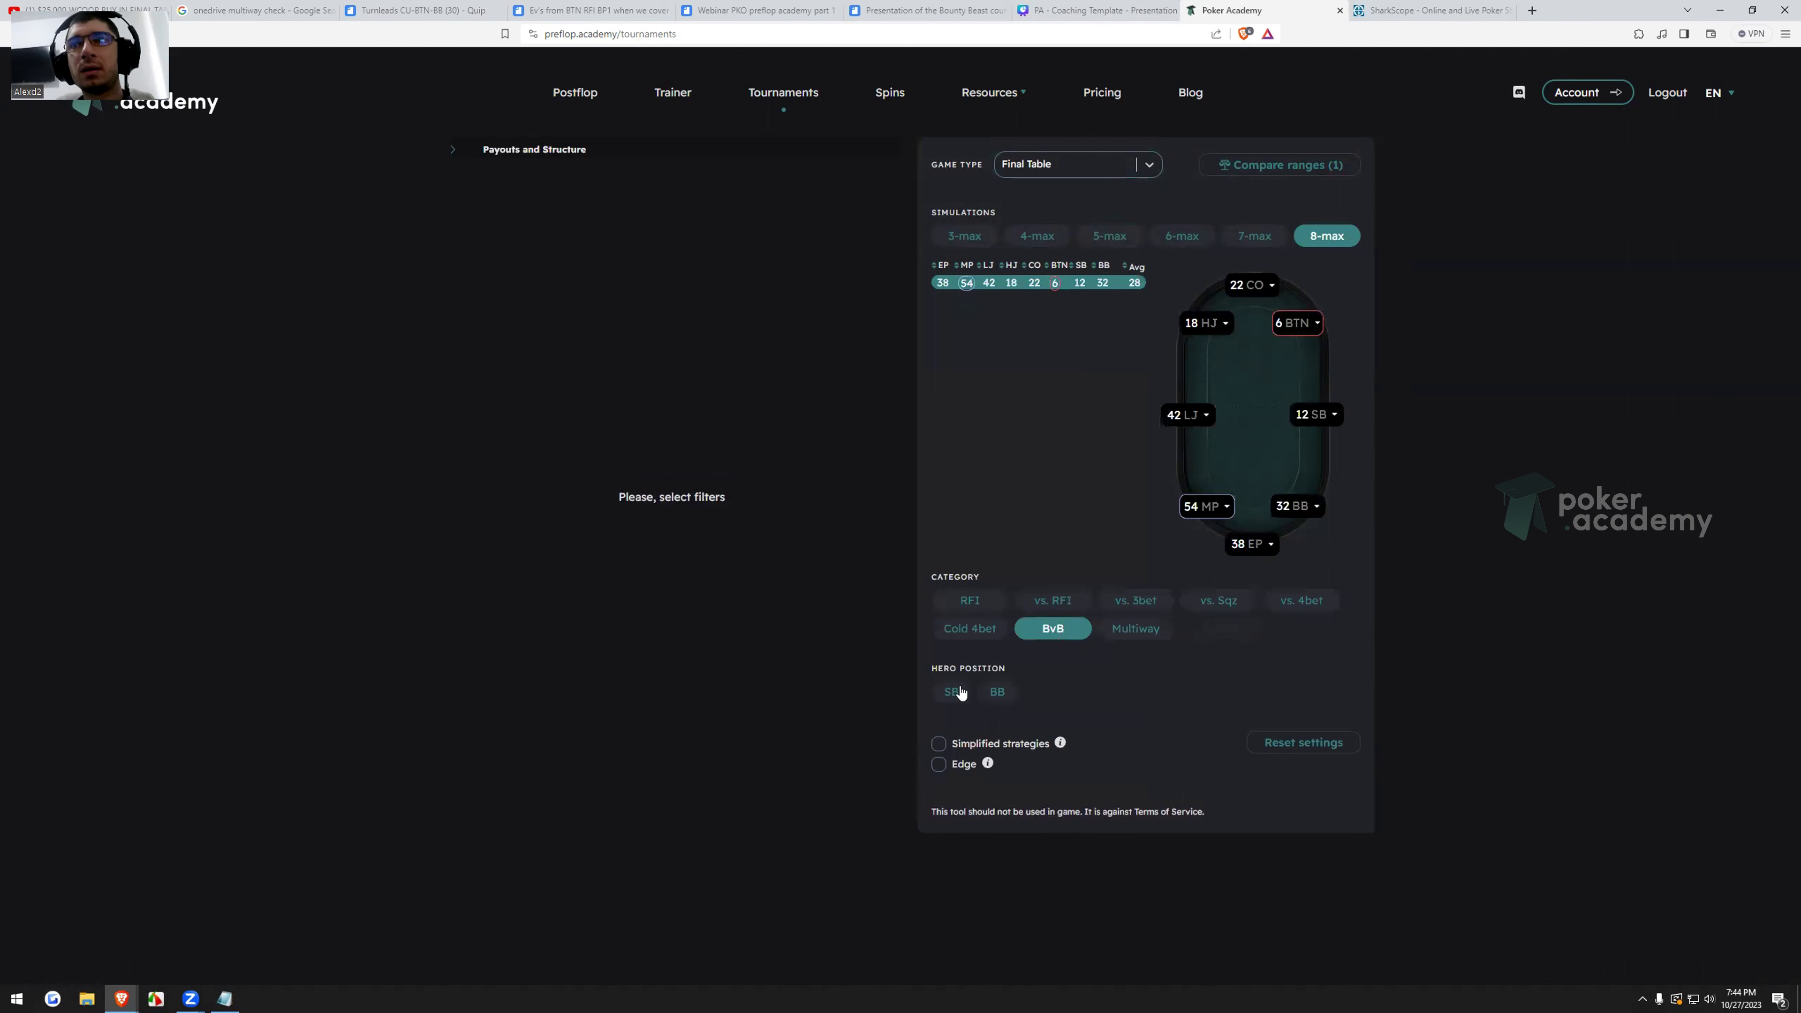
pyautogui.click(971, 752)
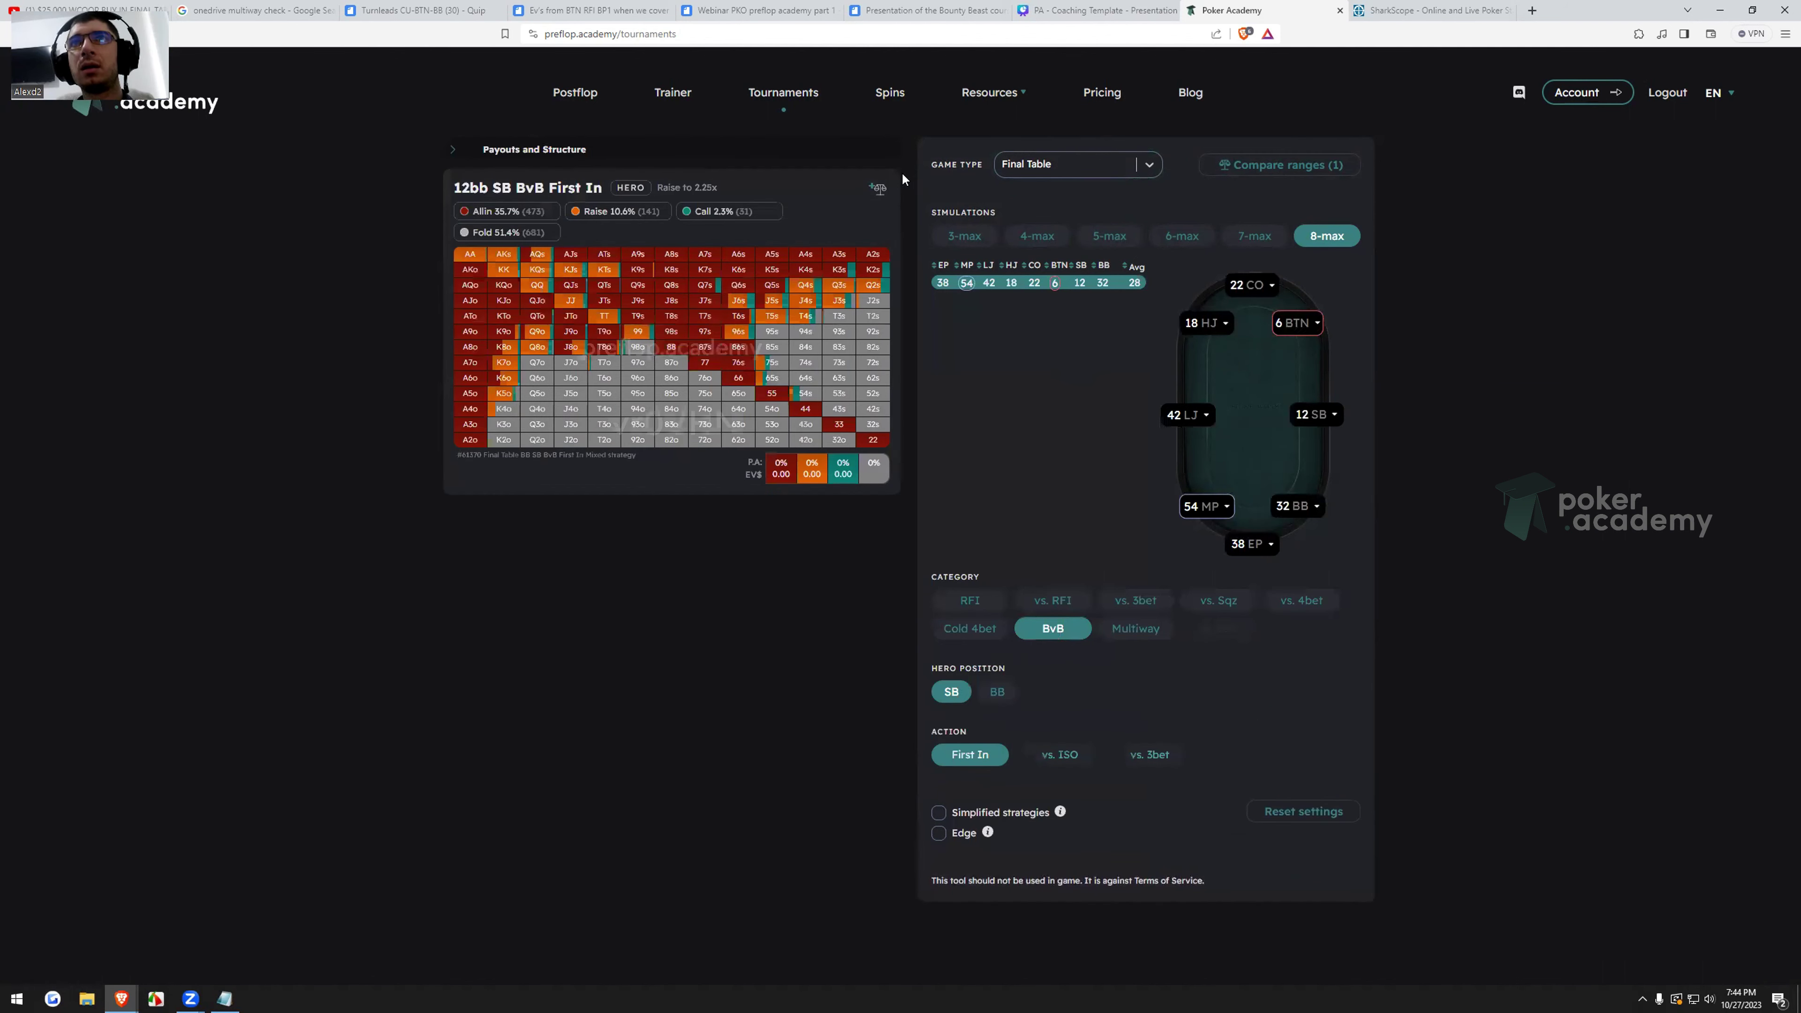
pyautogui.click(1262, 168)
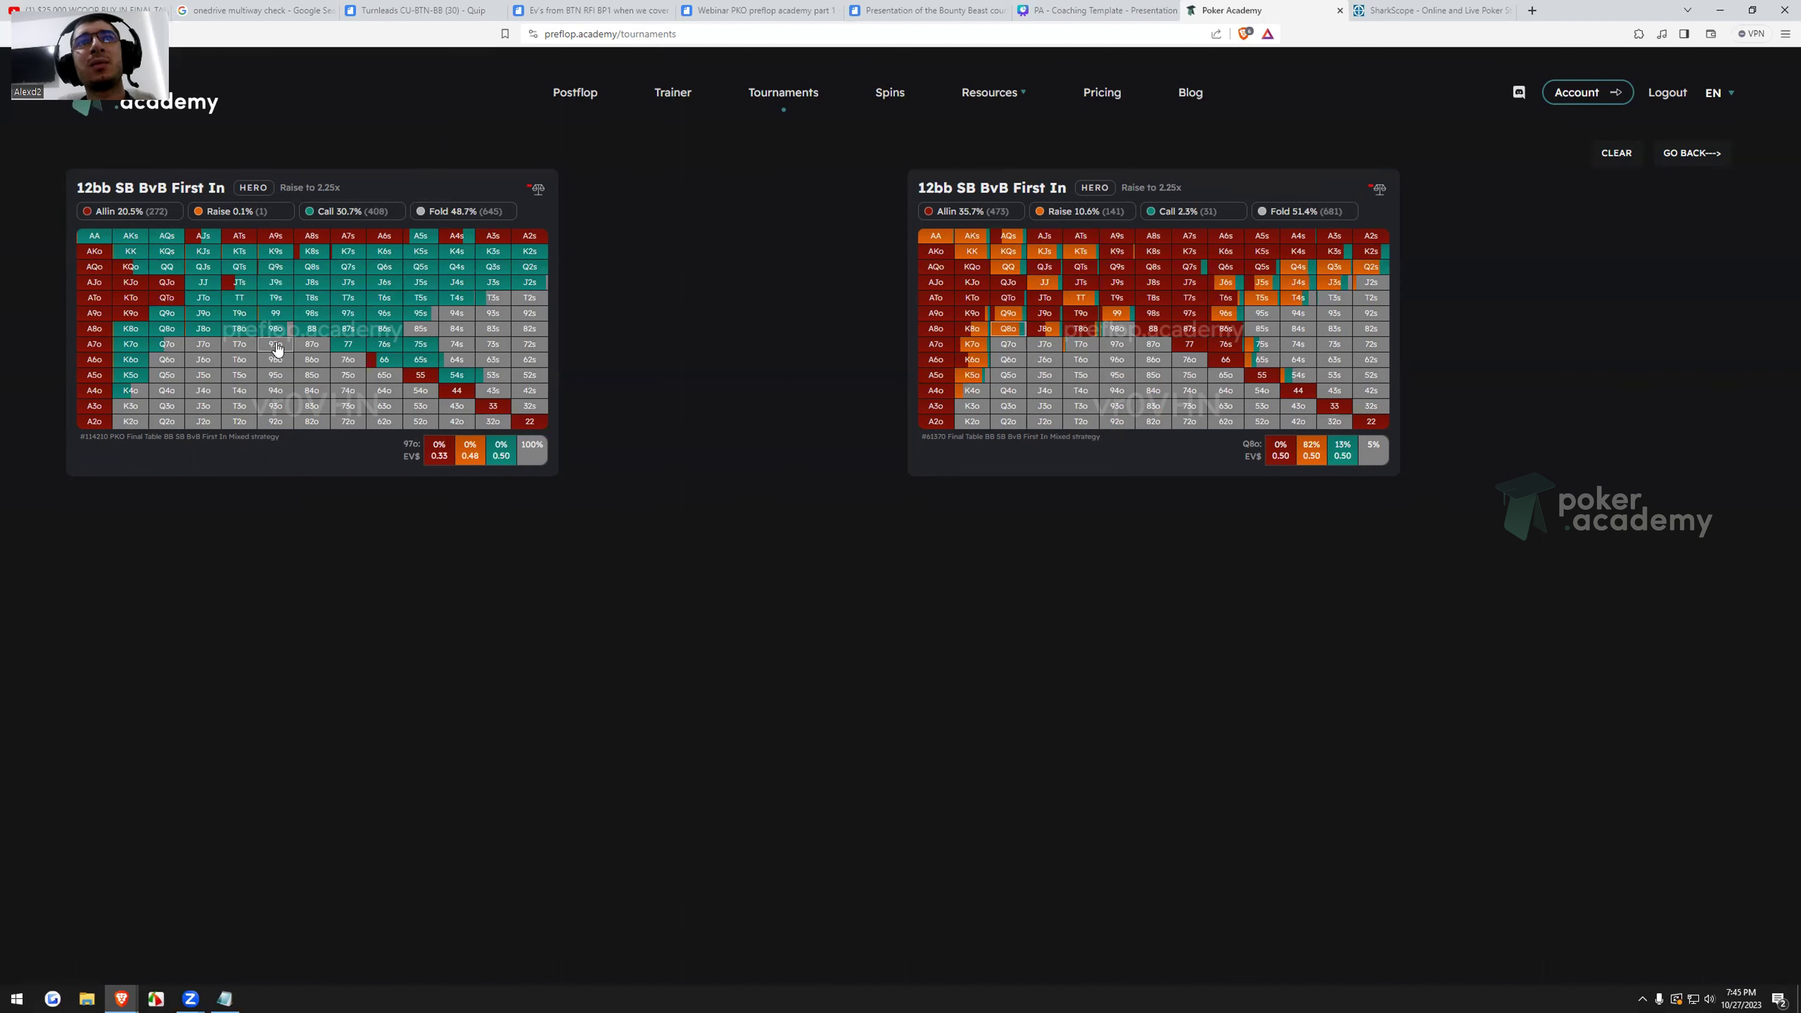
pyautogui.click(1616, 153)
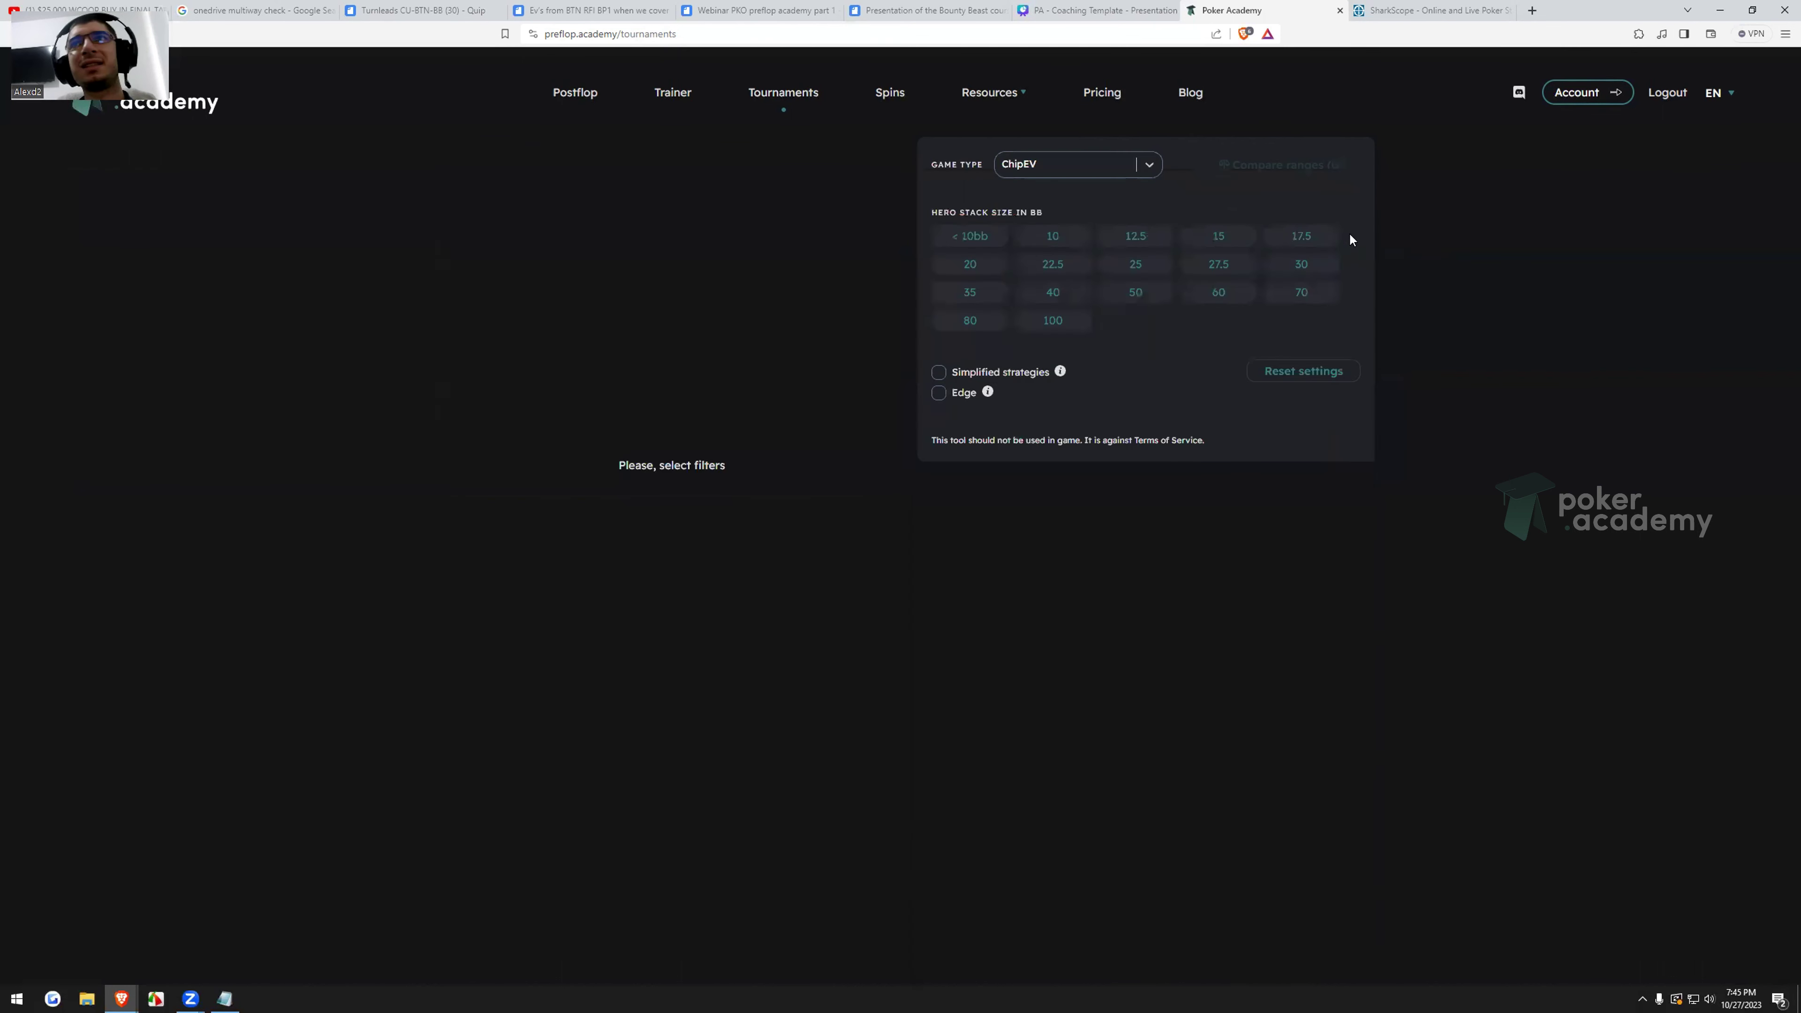
pyautogui.click(1107, 174)
pyautogui.click(1073, 523)
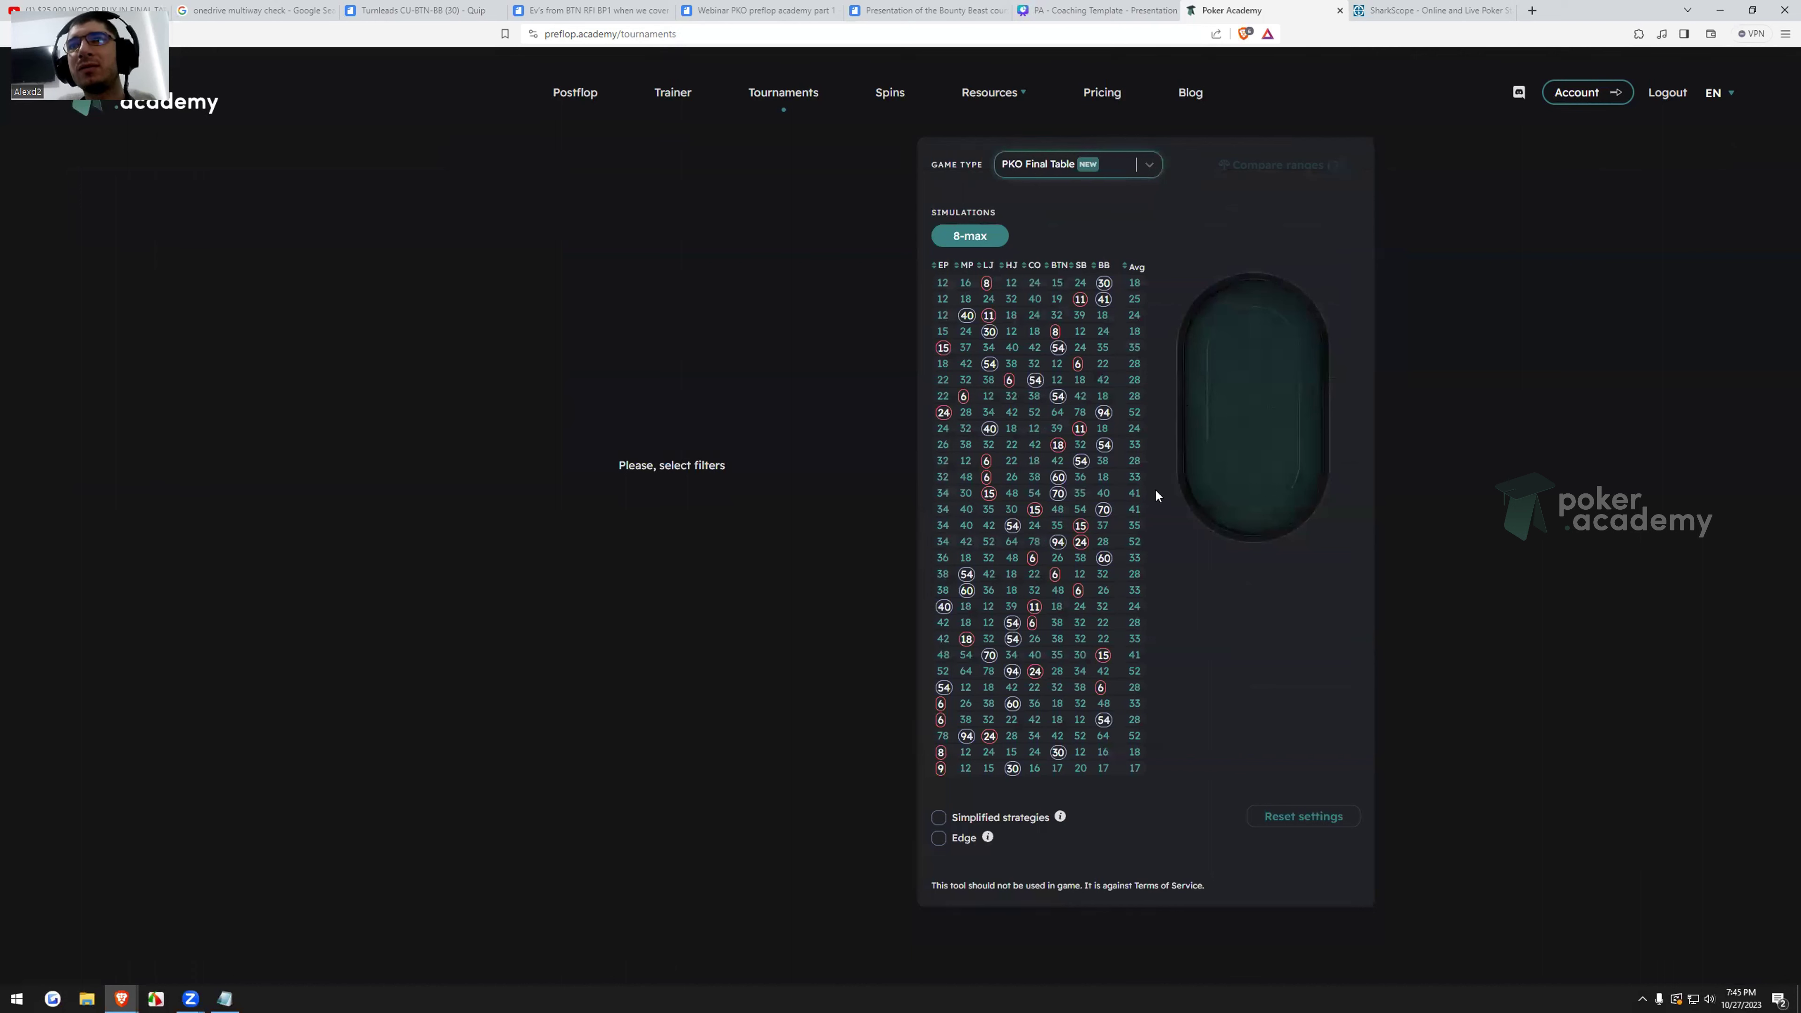
pyautogui.click(940, 266)
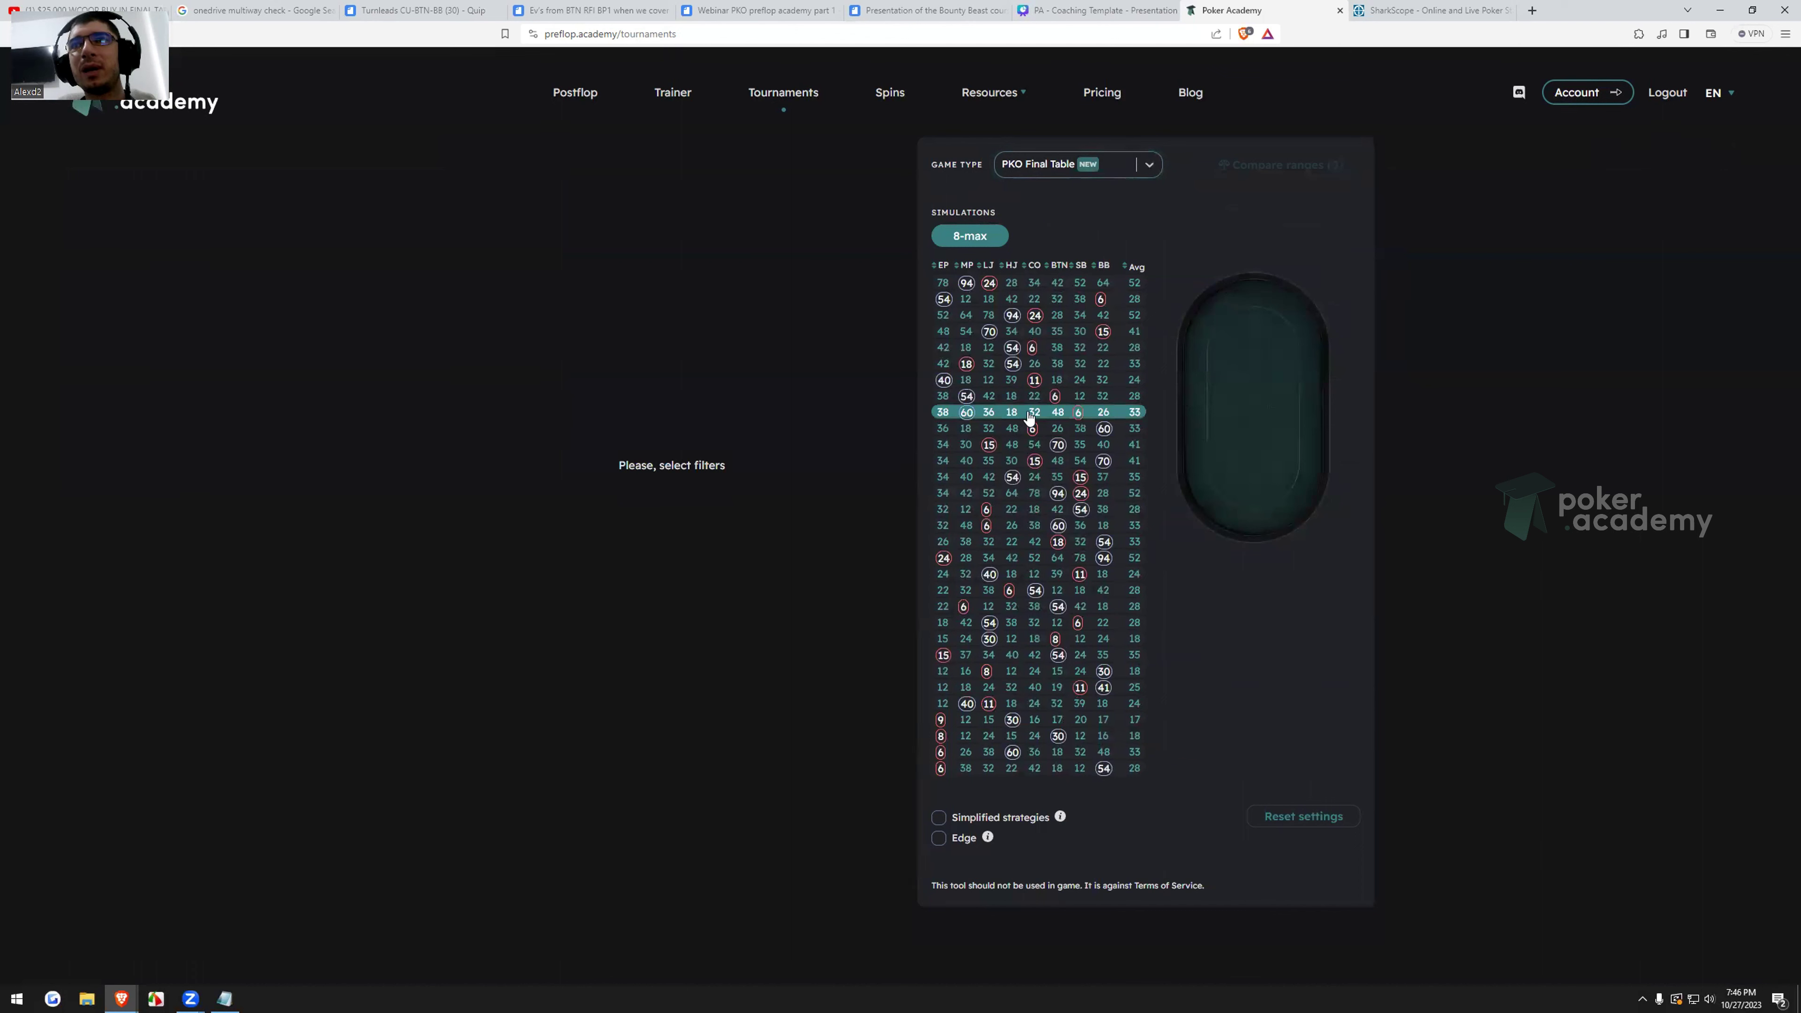
pyautogui.click(1057, 401)
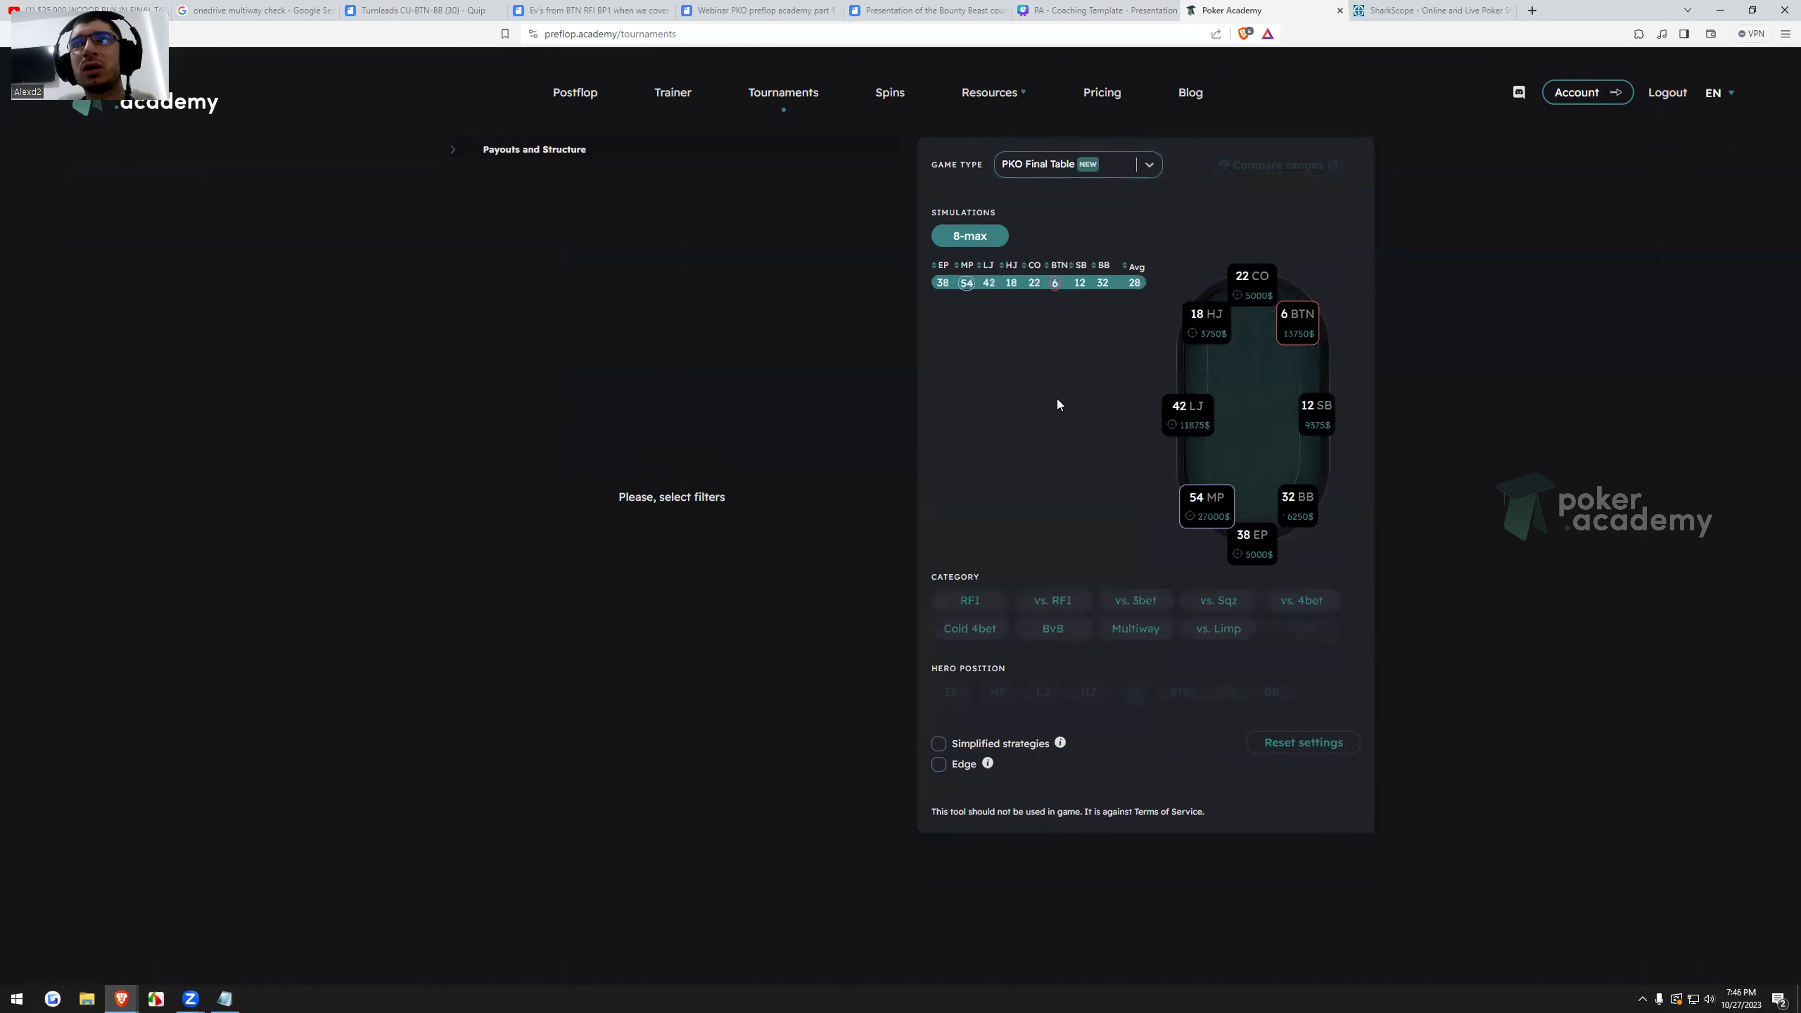
# Show the vs. RFI range for hero SB against opponent BTN in the PKO simulation and add the hero range to the comparison.
pyautogui.click(1053, 600)
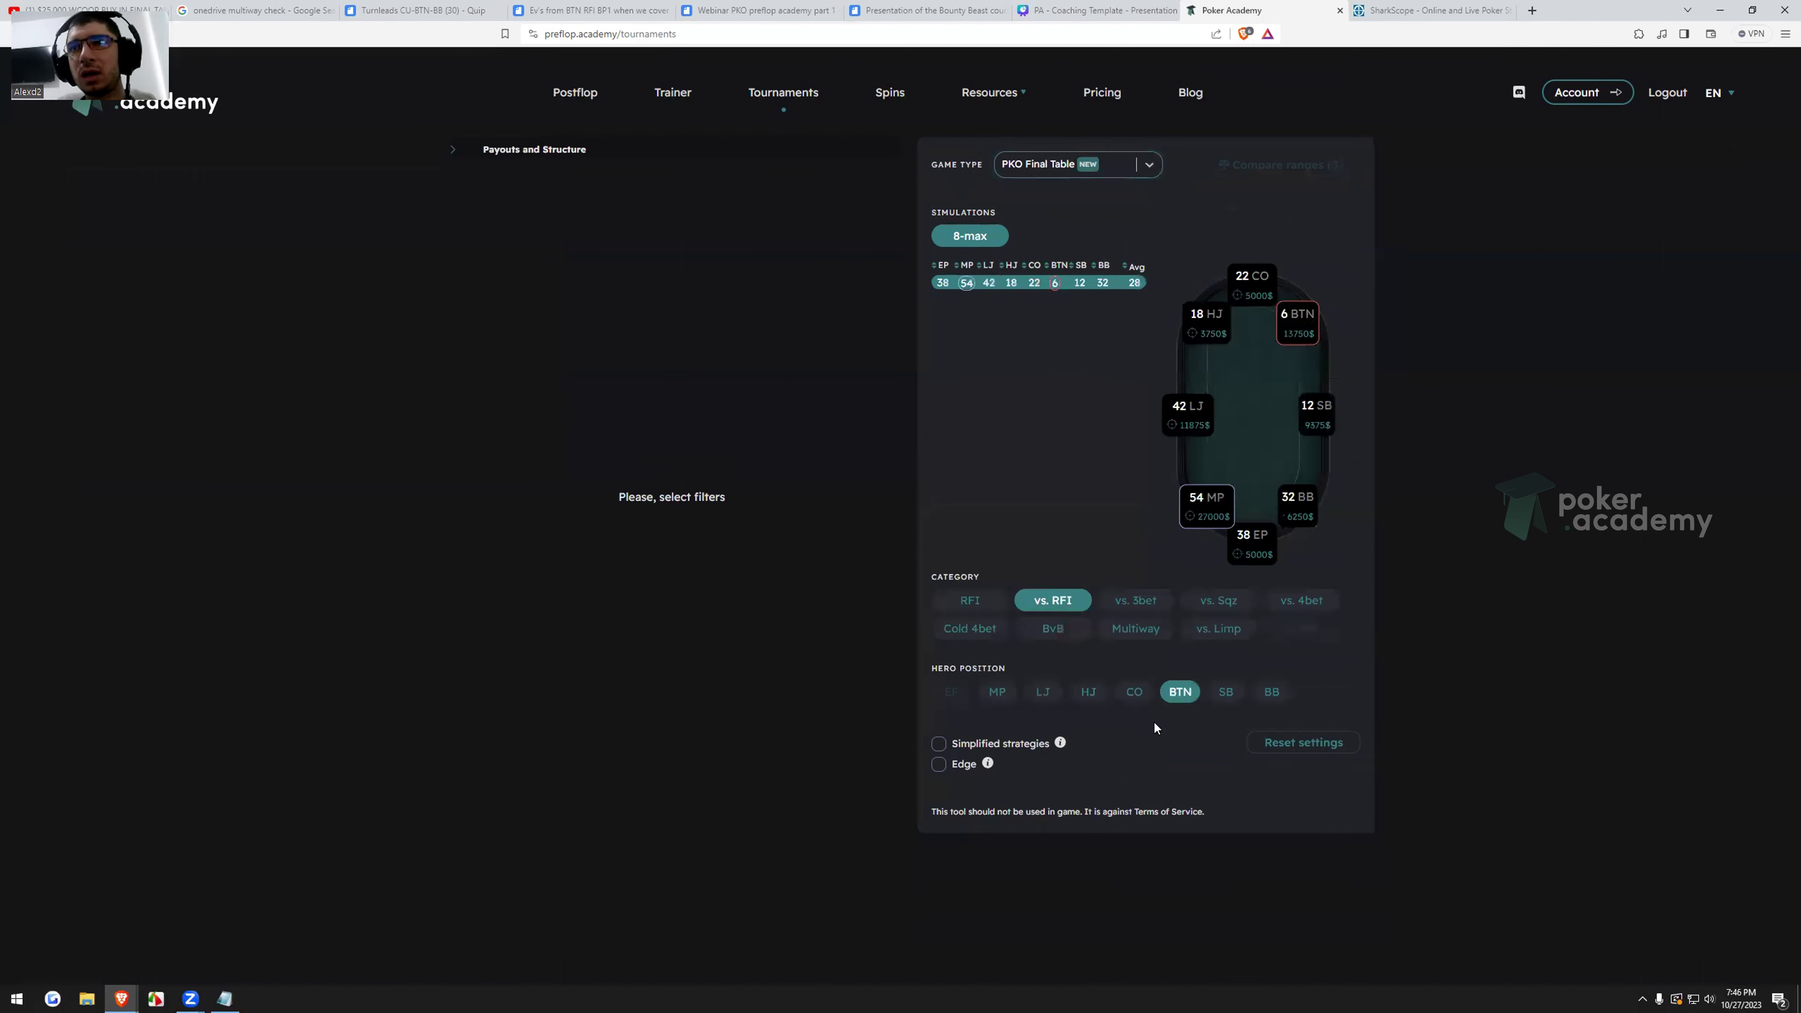
pyautogui.click(1224, 692)
pyautogui.click(1180, 756)
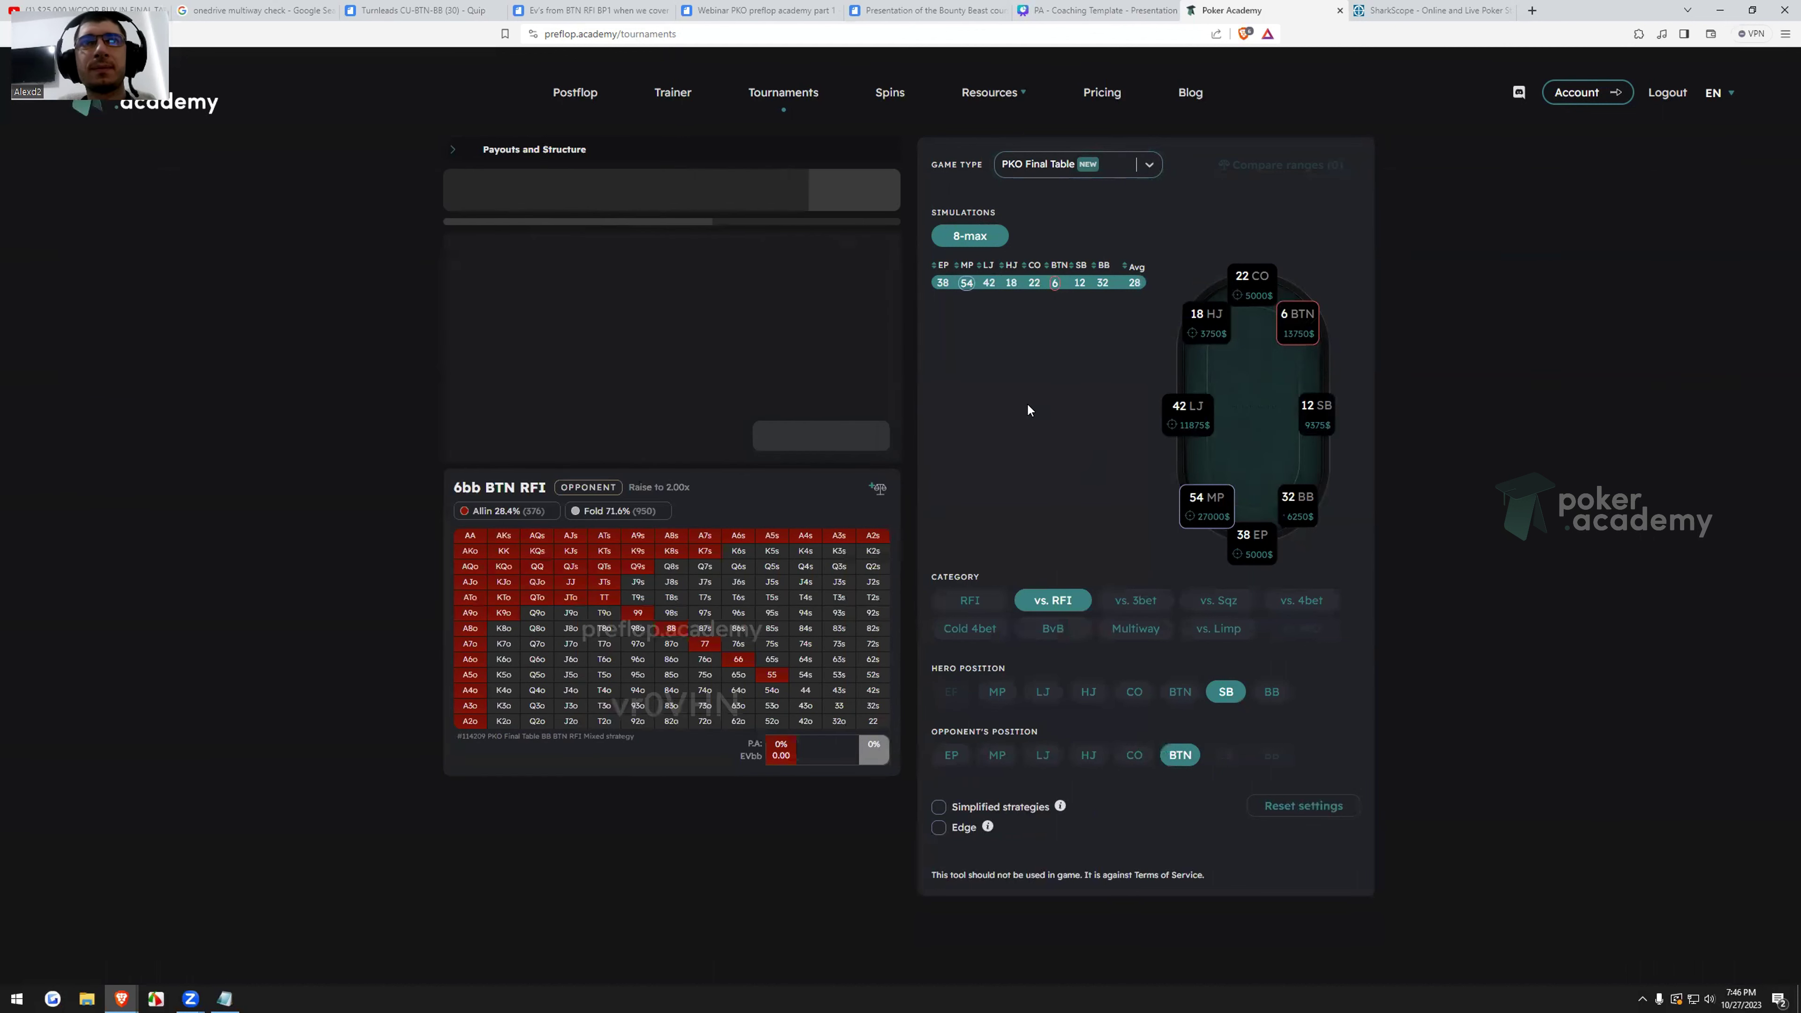
pyautogui.click(878, 189)
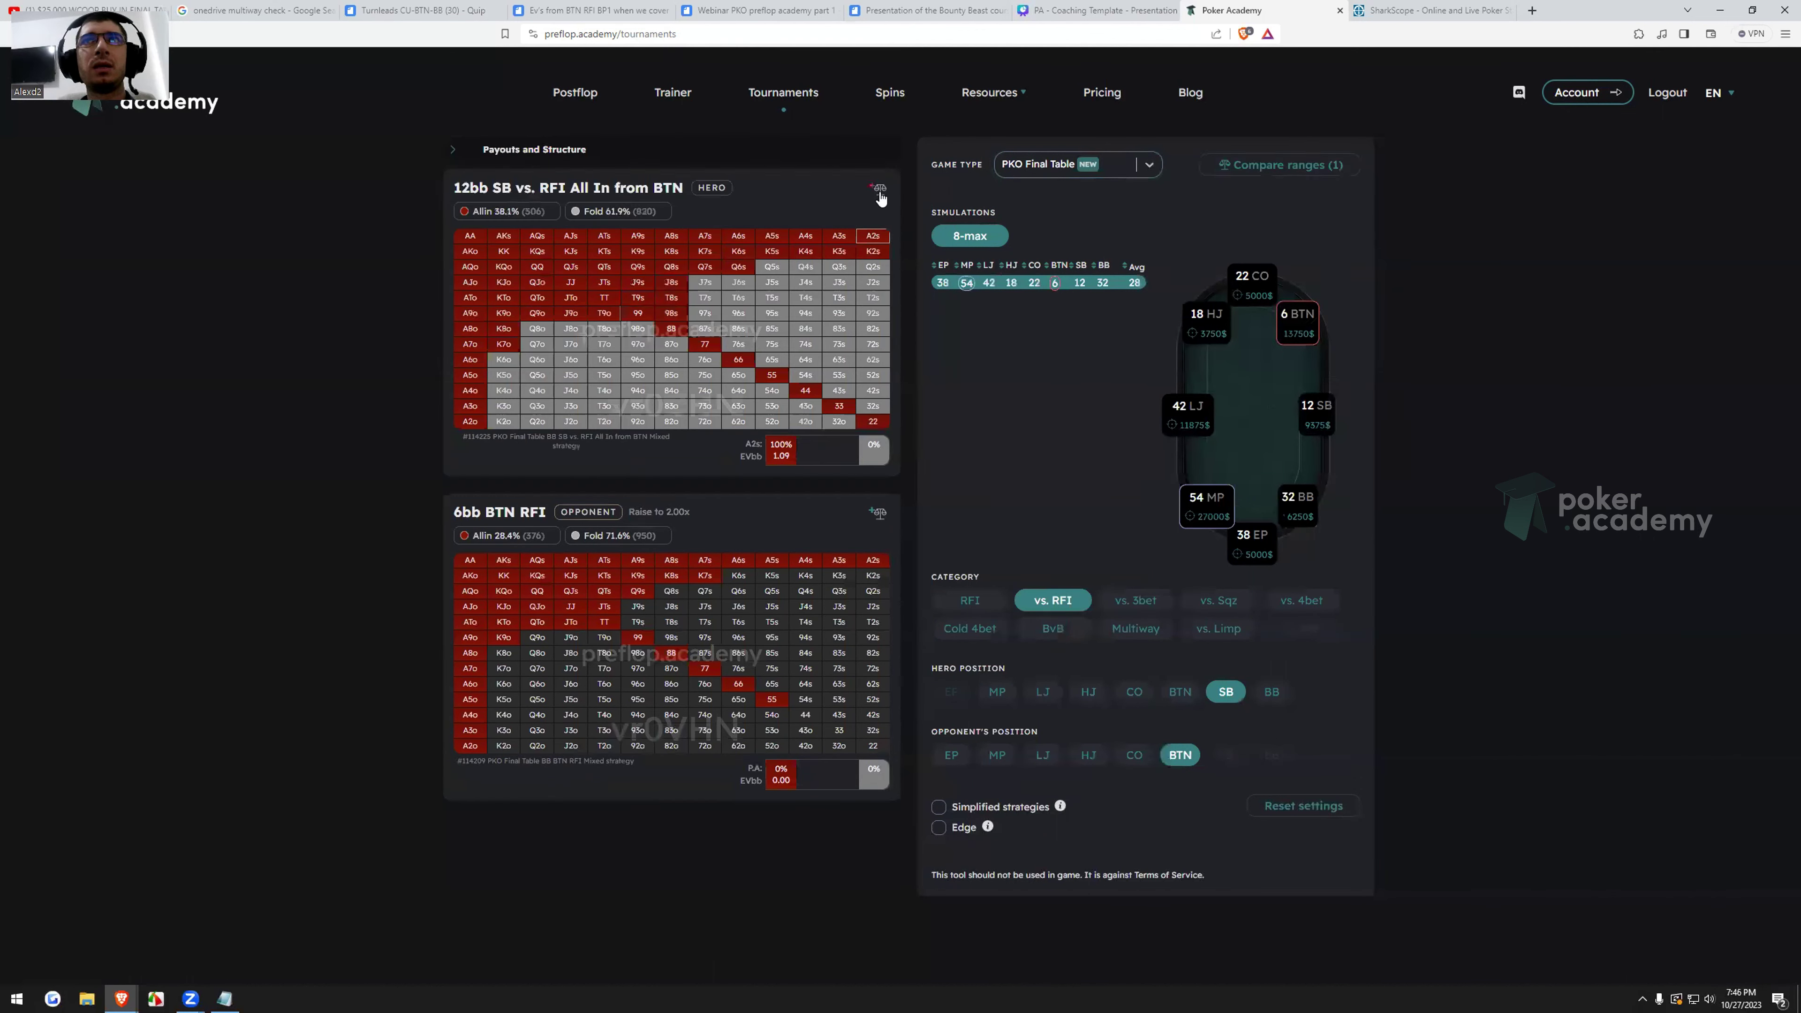
pyautogui.click(1146, 165)
pyautogui.click(1021, 248)
pyautogui.click(1326, 236)
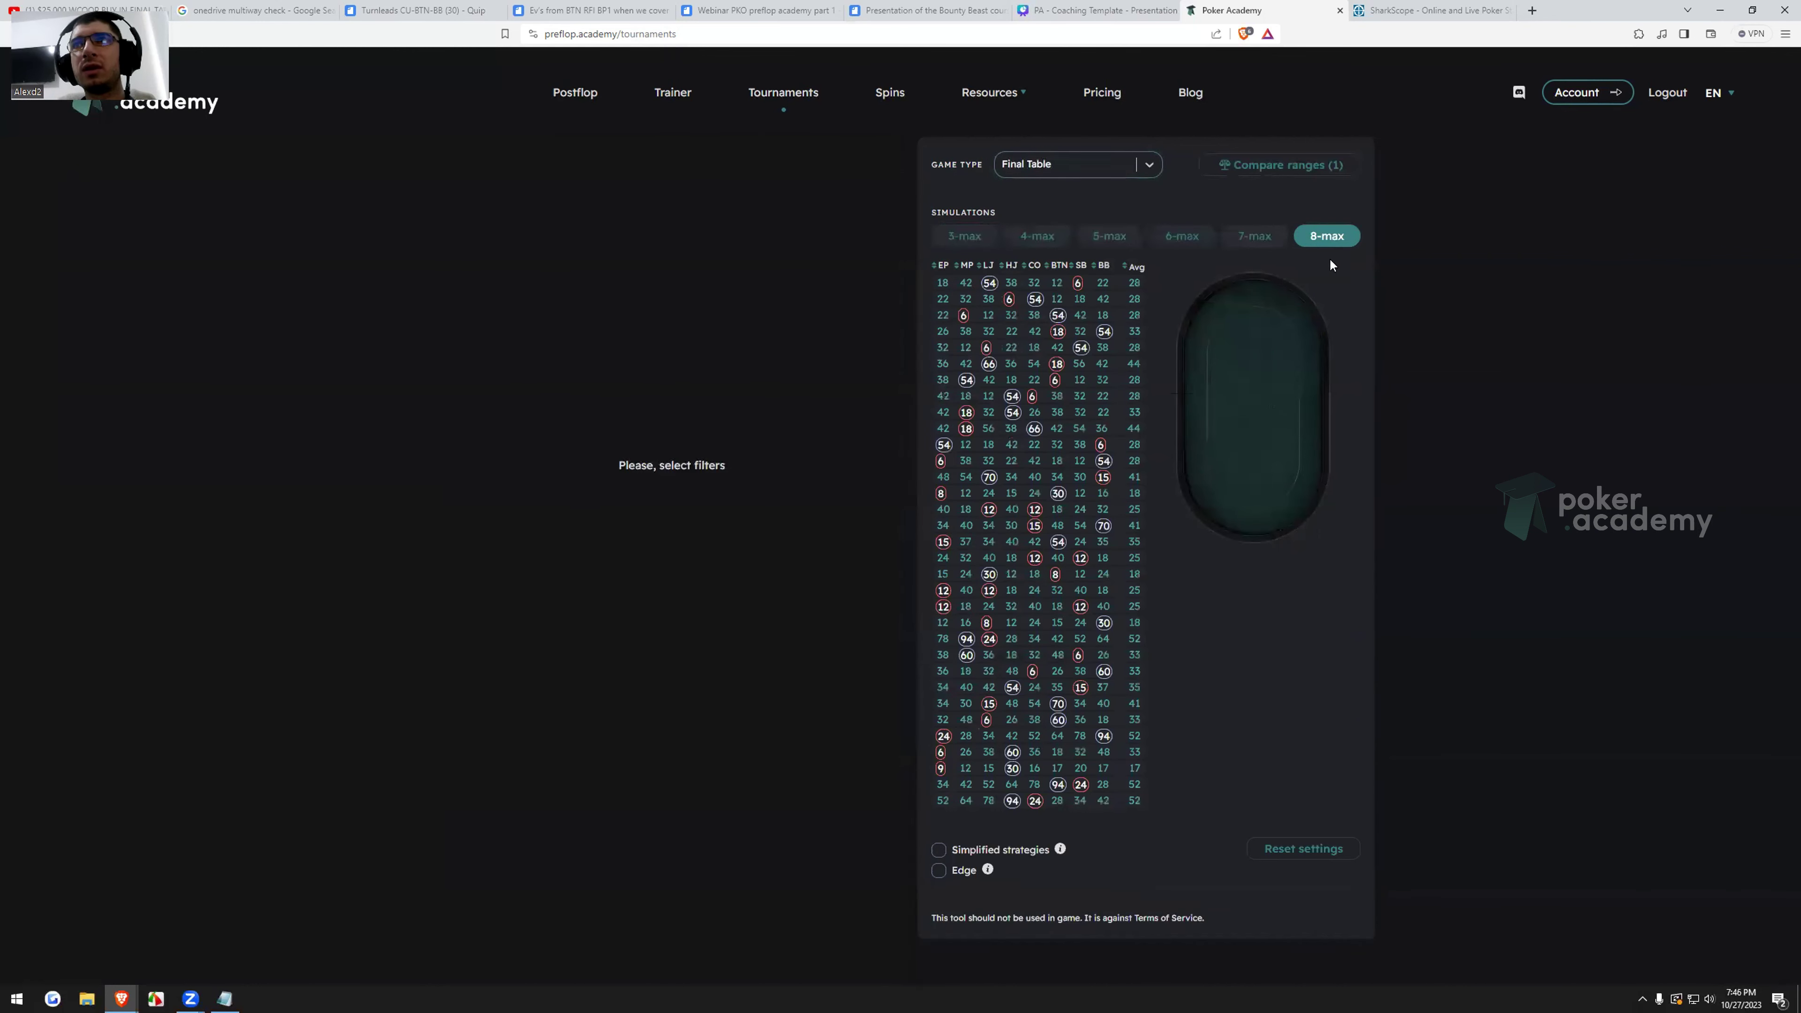
pyautogui.click(939, 265)
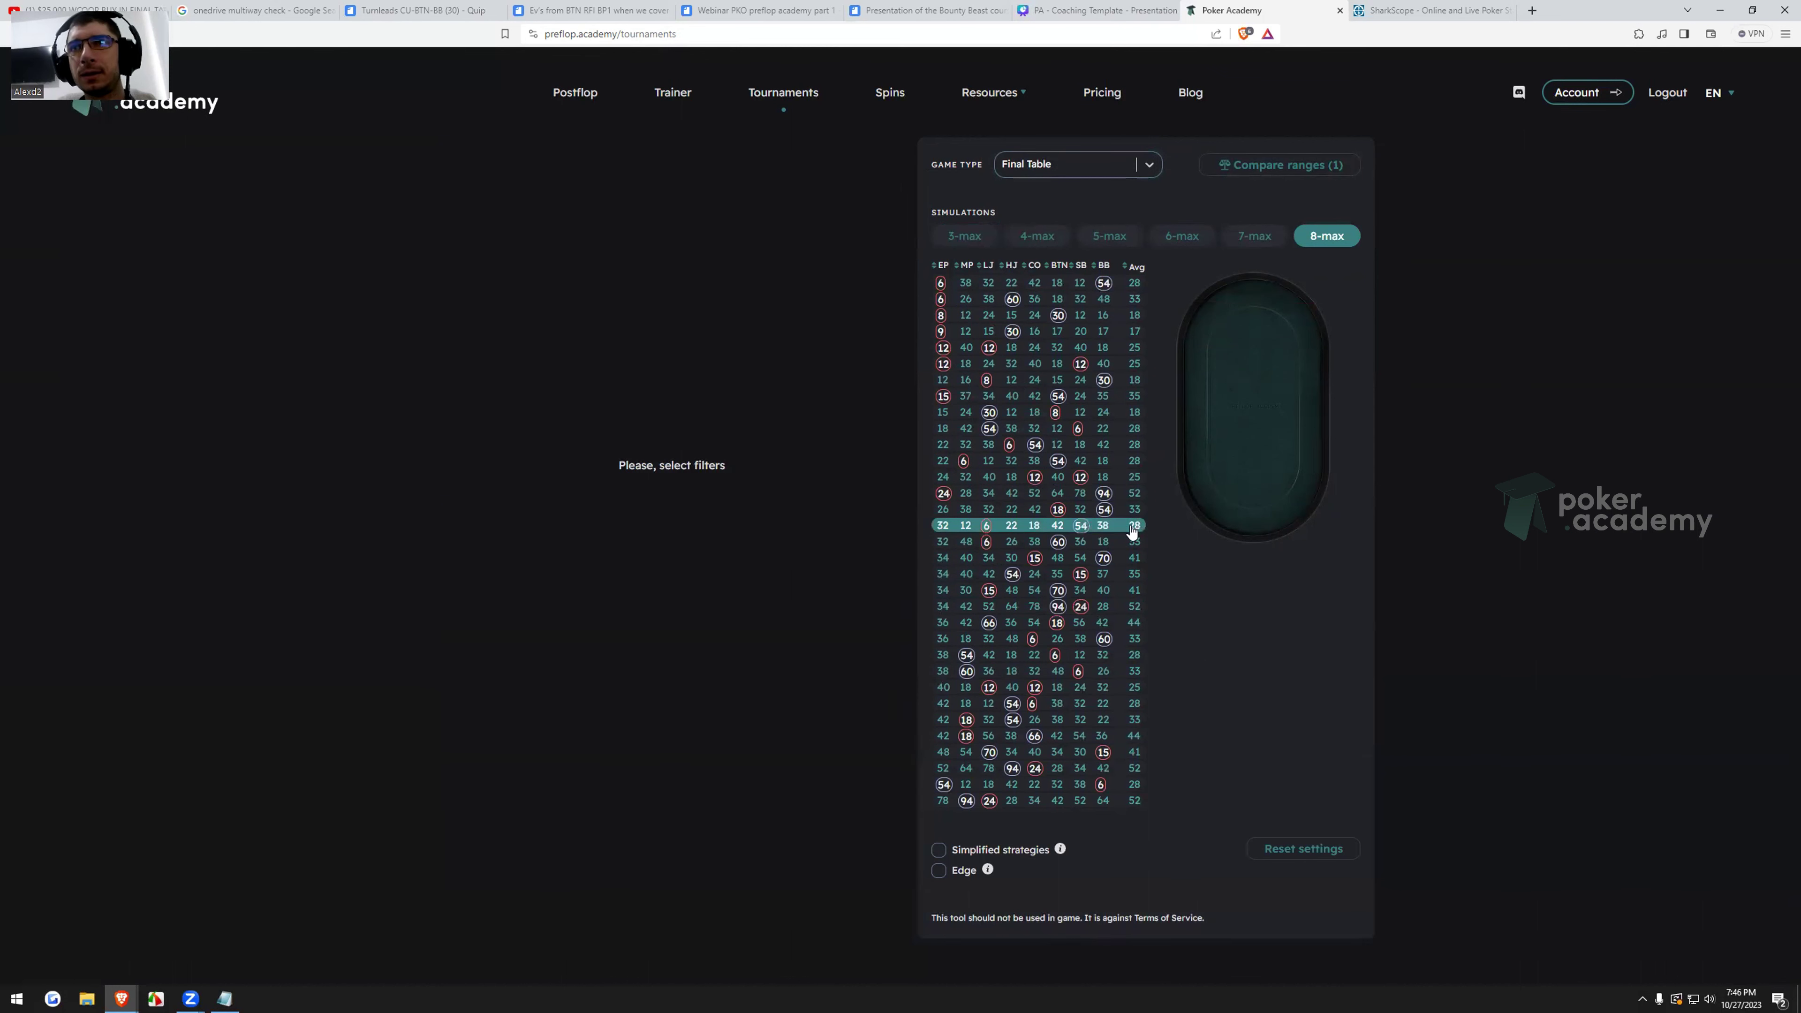
pyautogui.click(1118, 660)
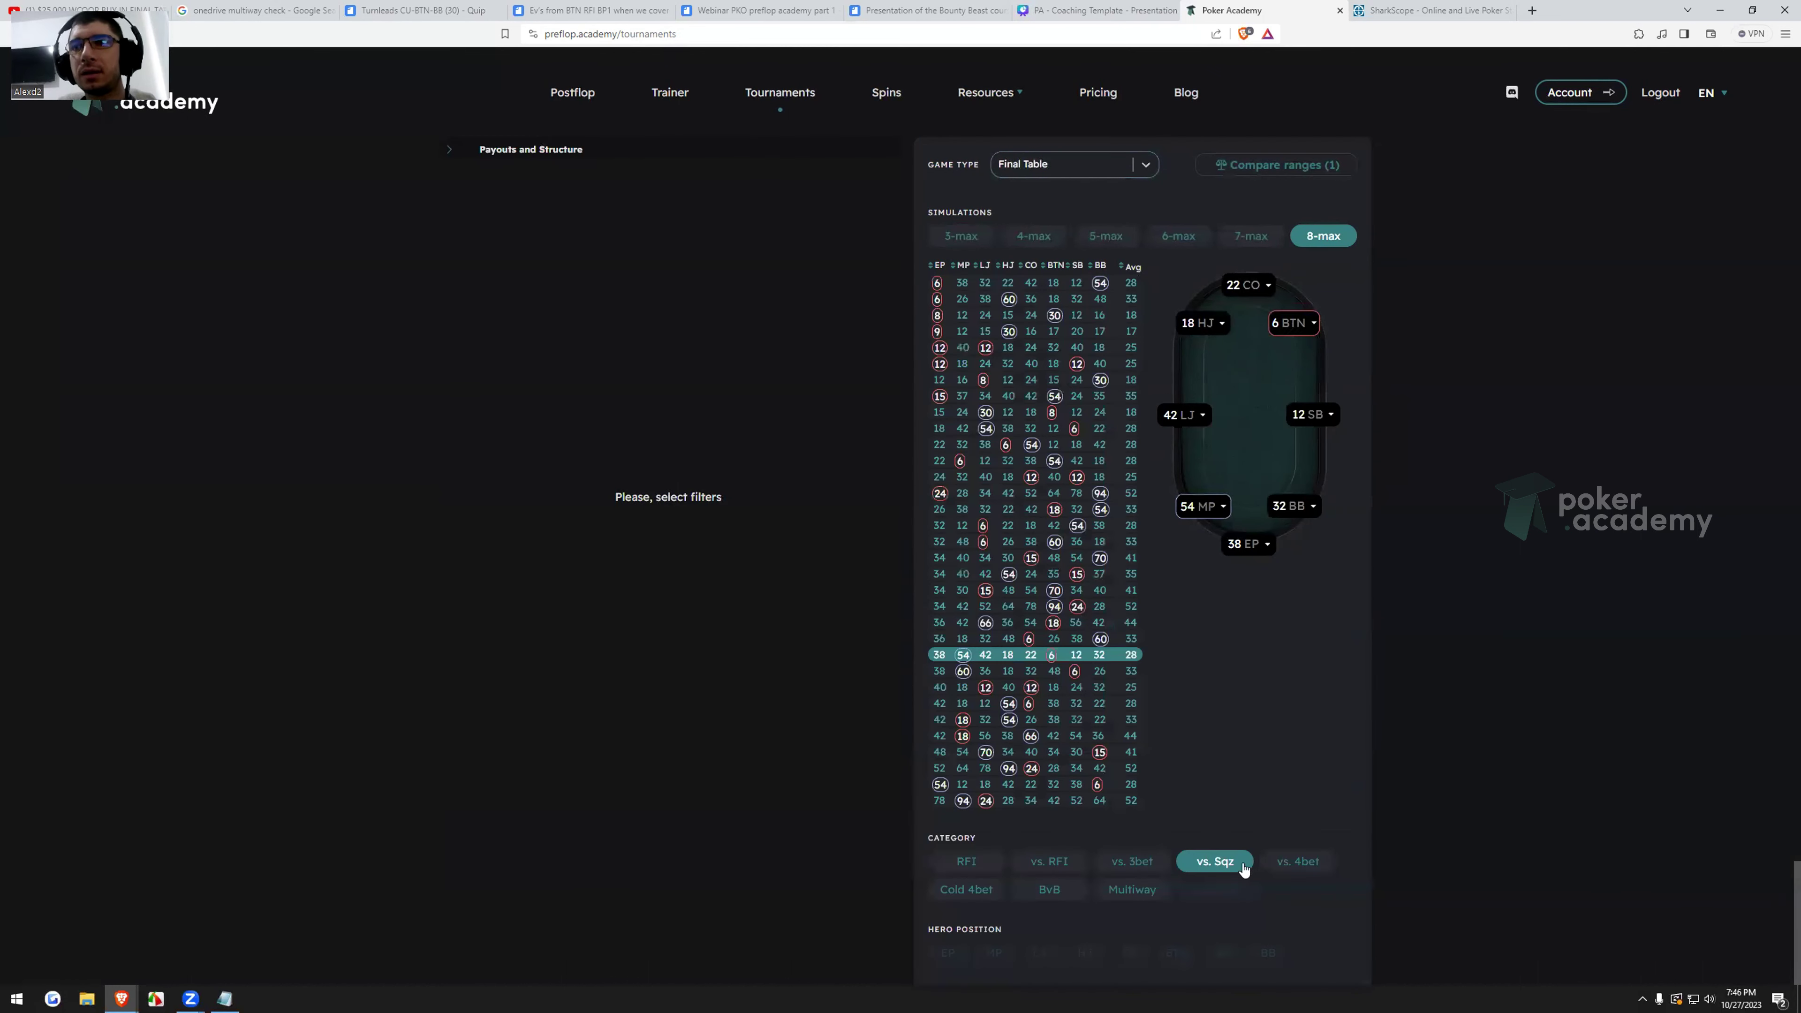
# Add the Final Table vs. RFI range for hero SB against BTN to the comparison and view both ranges together.
pyautogui.click(1048, 861)
pyautogui.click(1222, 952)
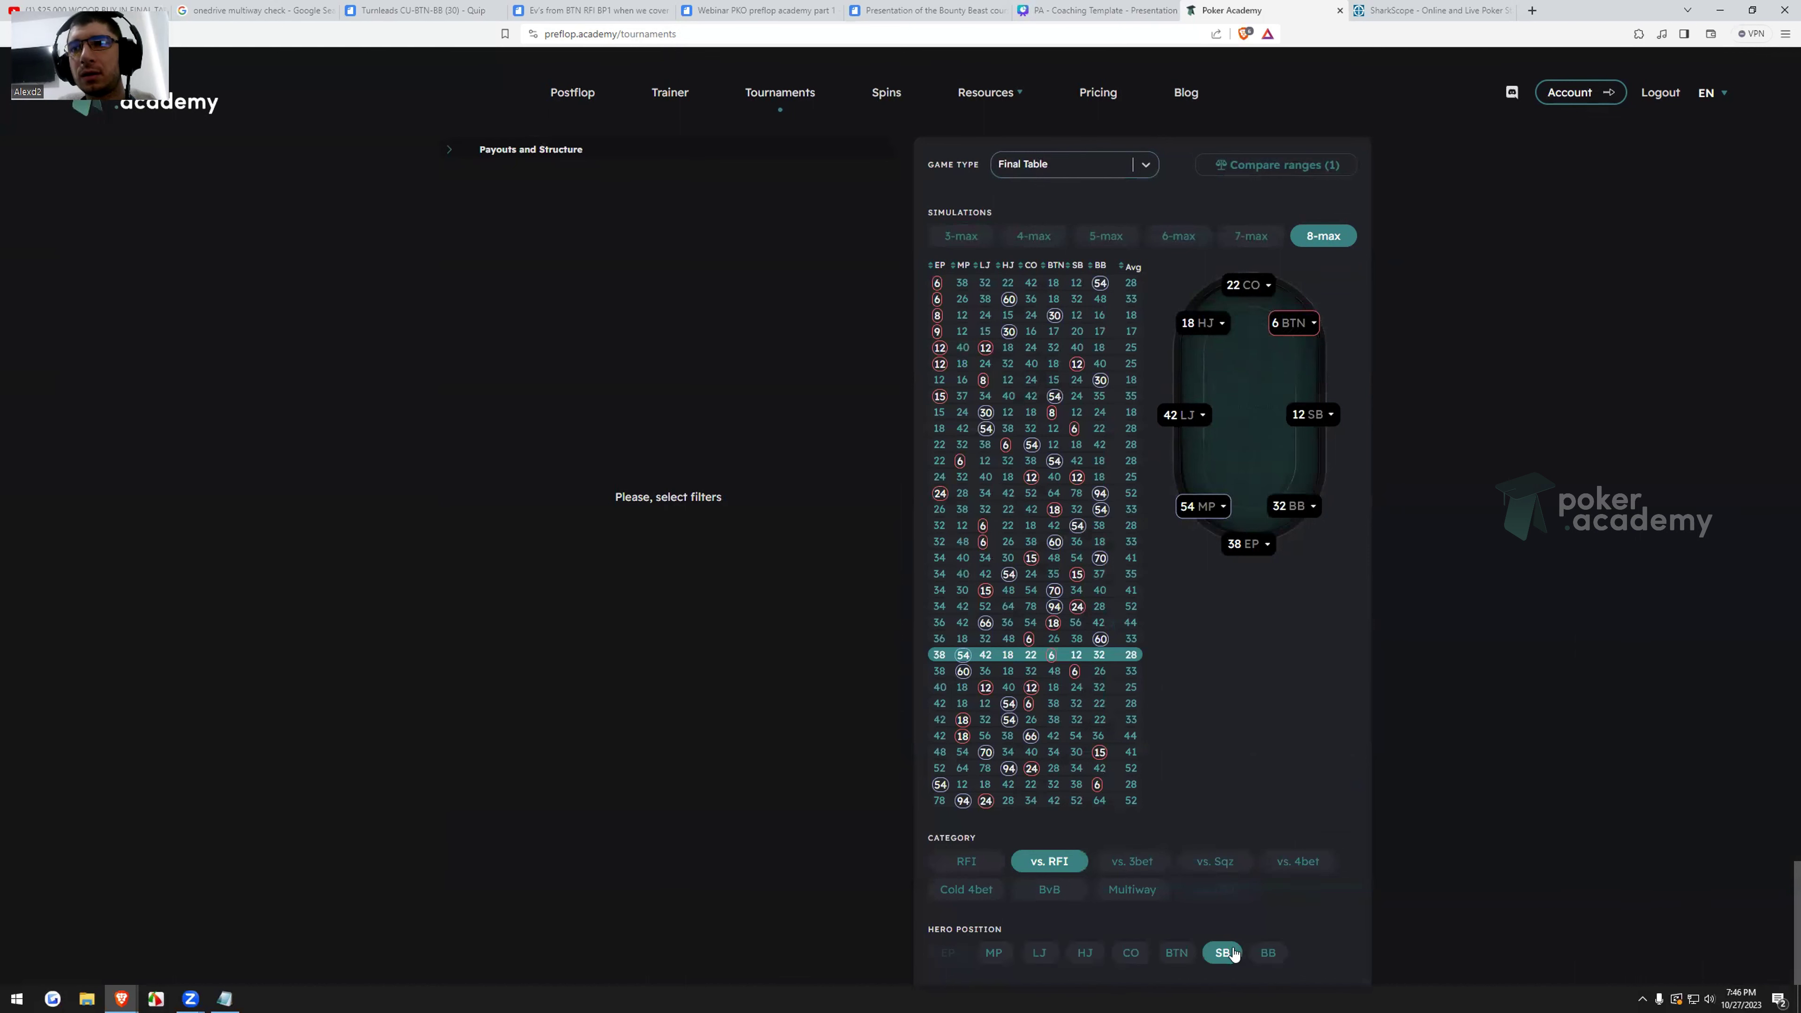
pyautogui.scroll(-1, 1209, 789)
pyautogui.click(1176, 945)
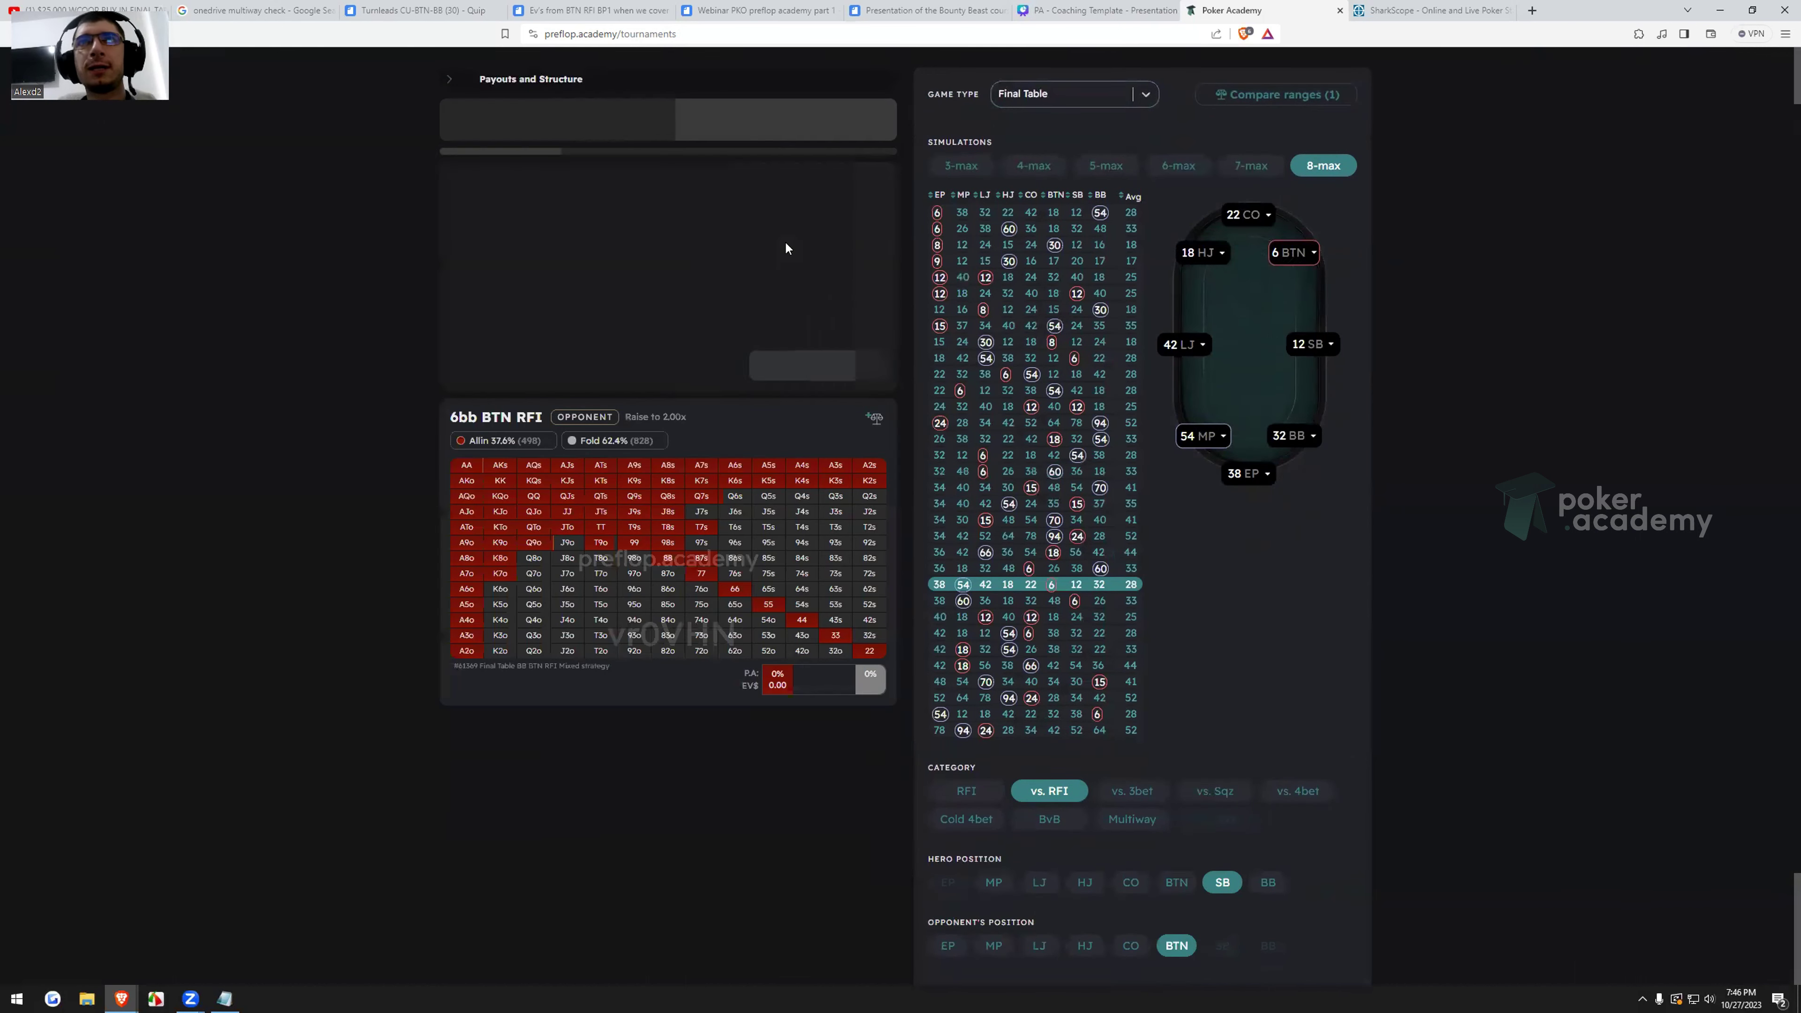
pyautogui.click(876, 120)
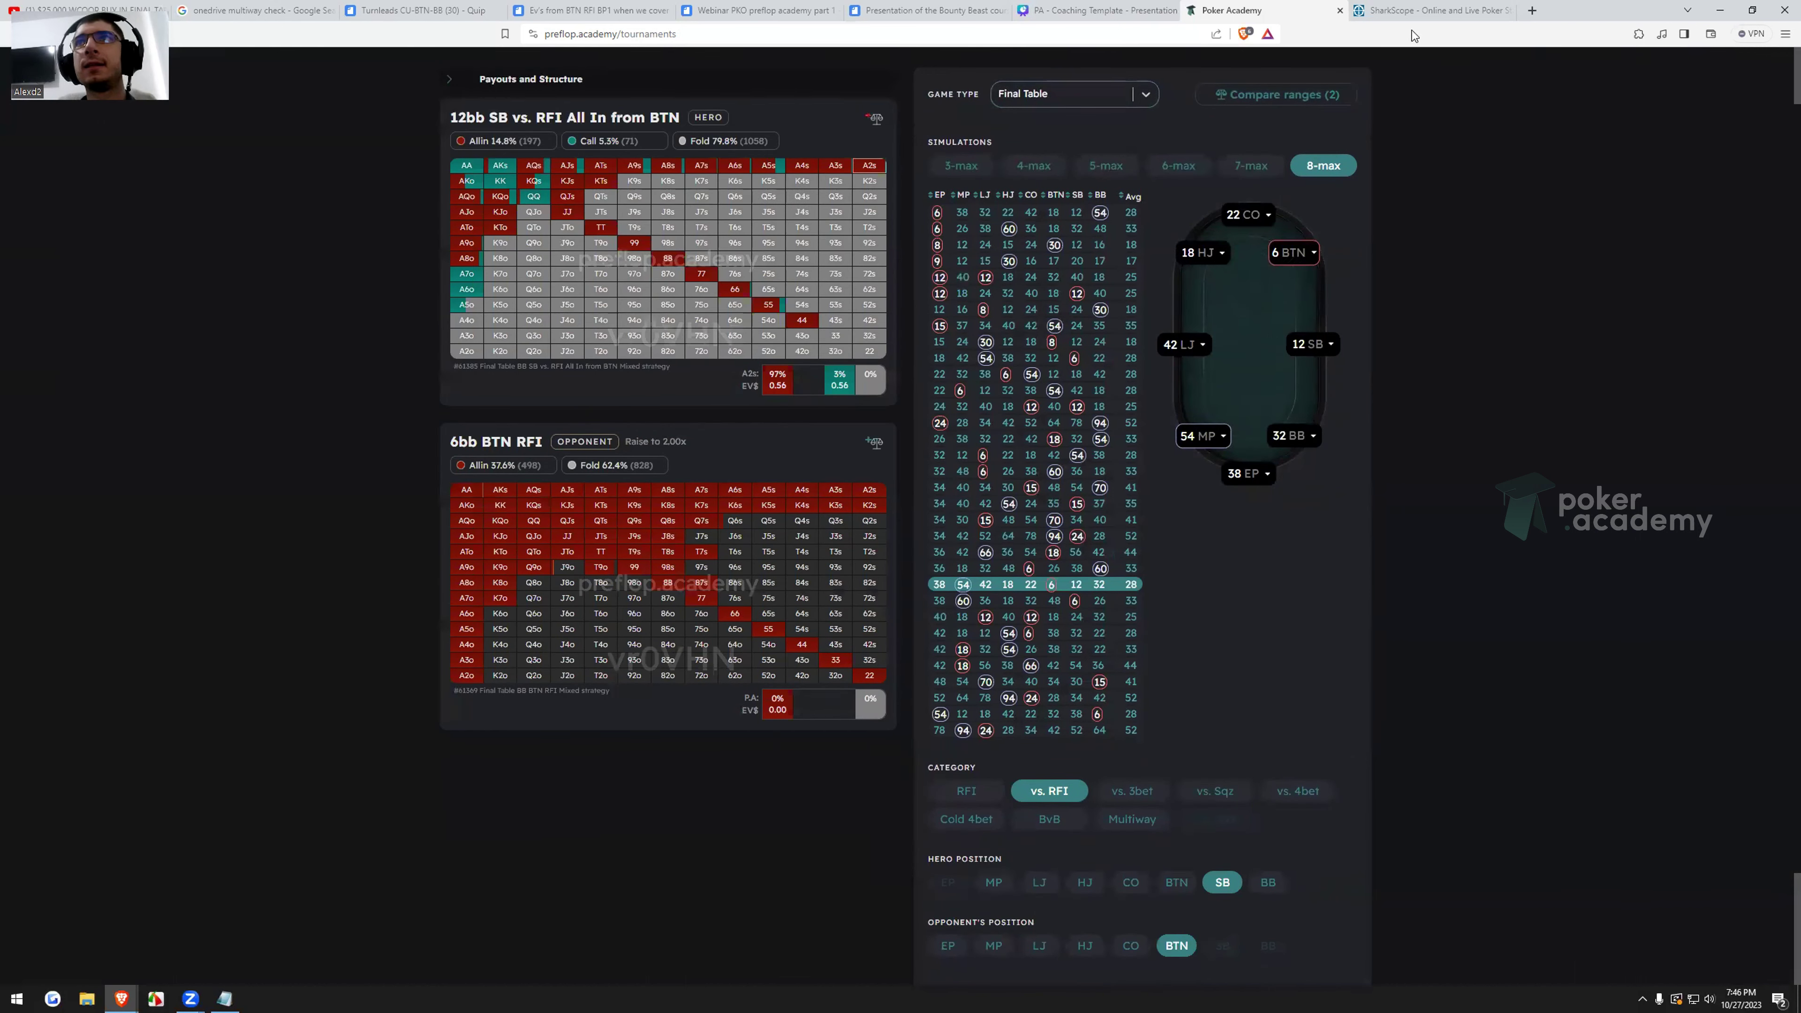
pyautogui.click(1281, 94)
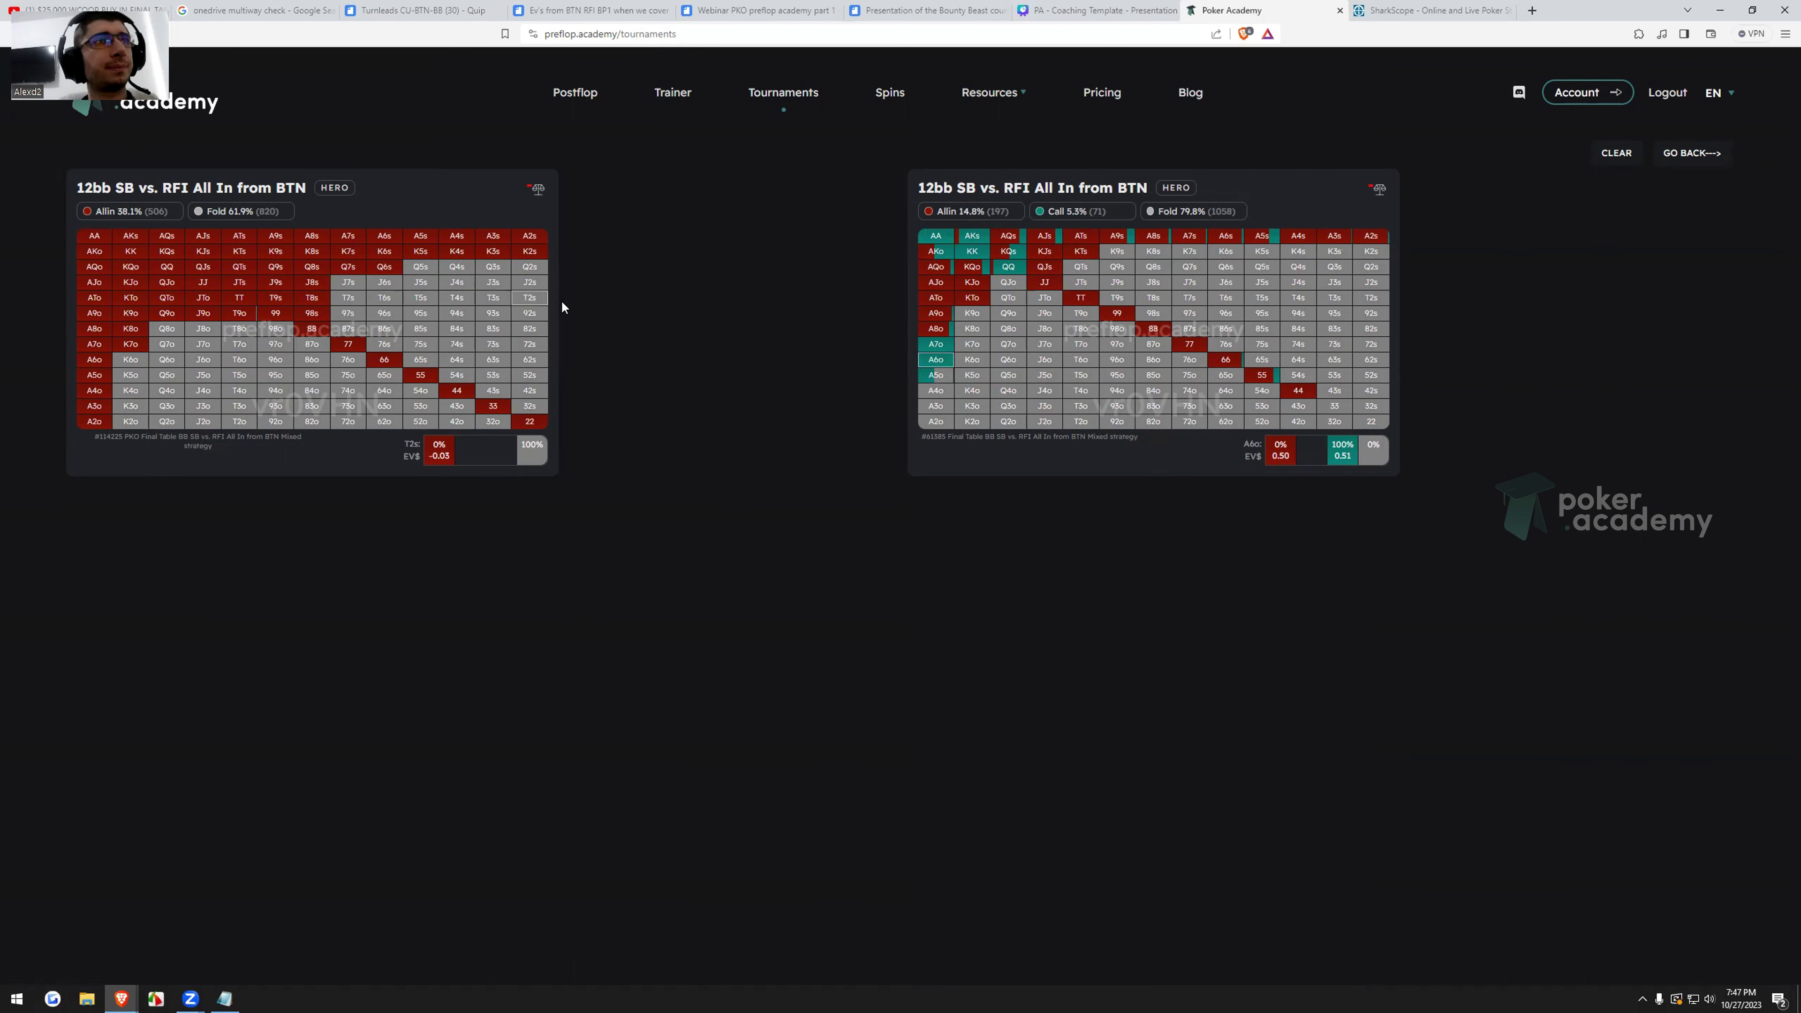
pyautogui.click(1617, 154)
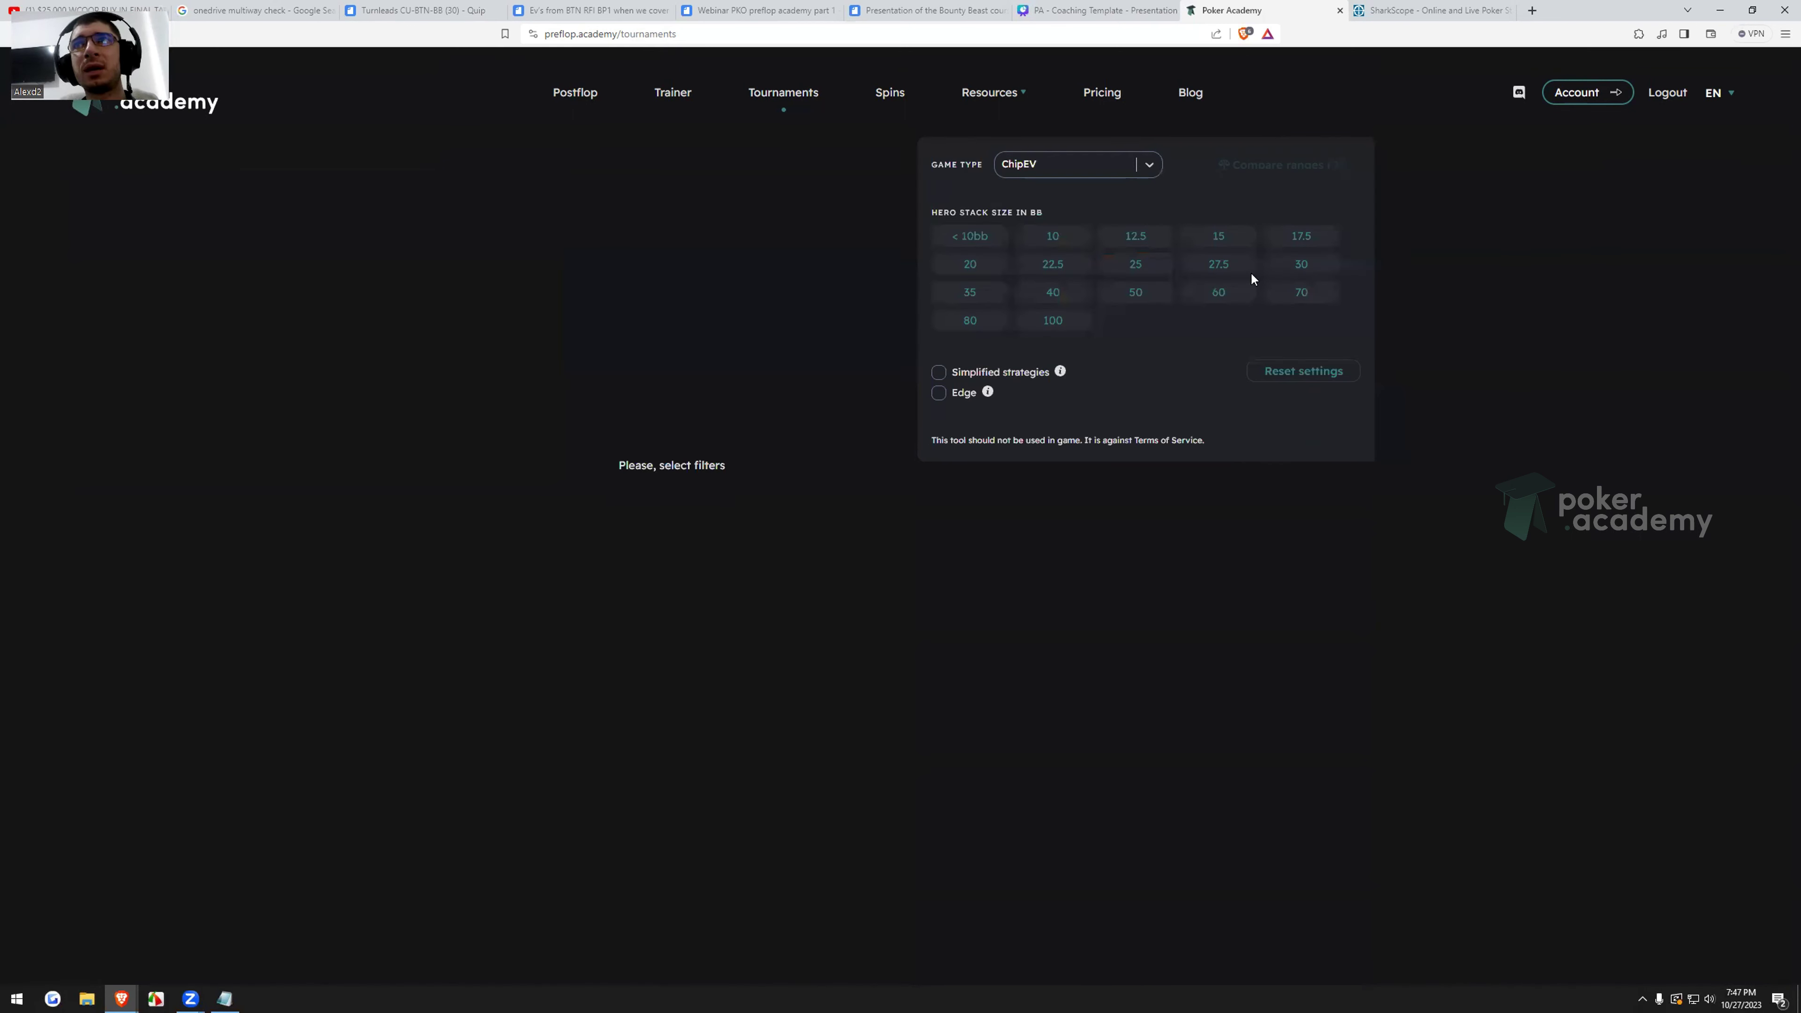
pyautogui.click(1075, 168)
pyautogui.click(1066, 510)
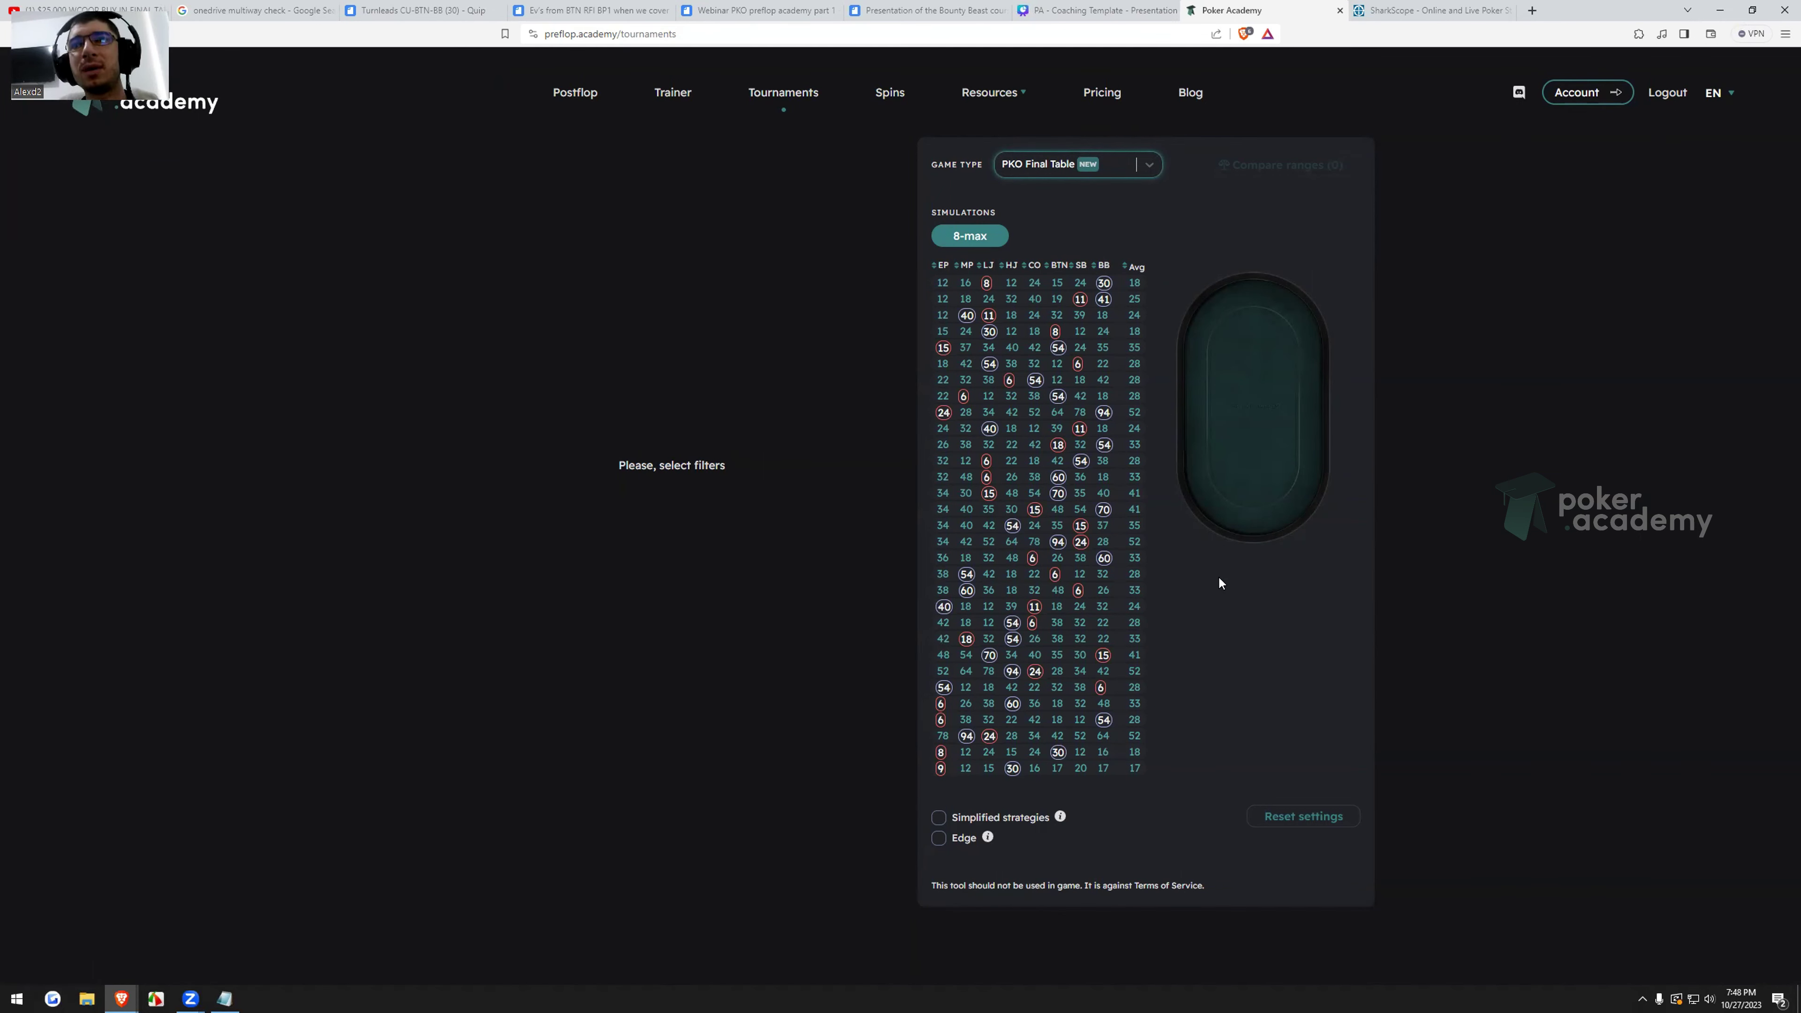
pyautogui.click(982, 576)
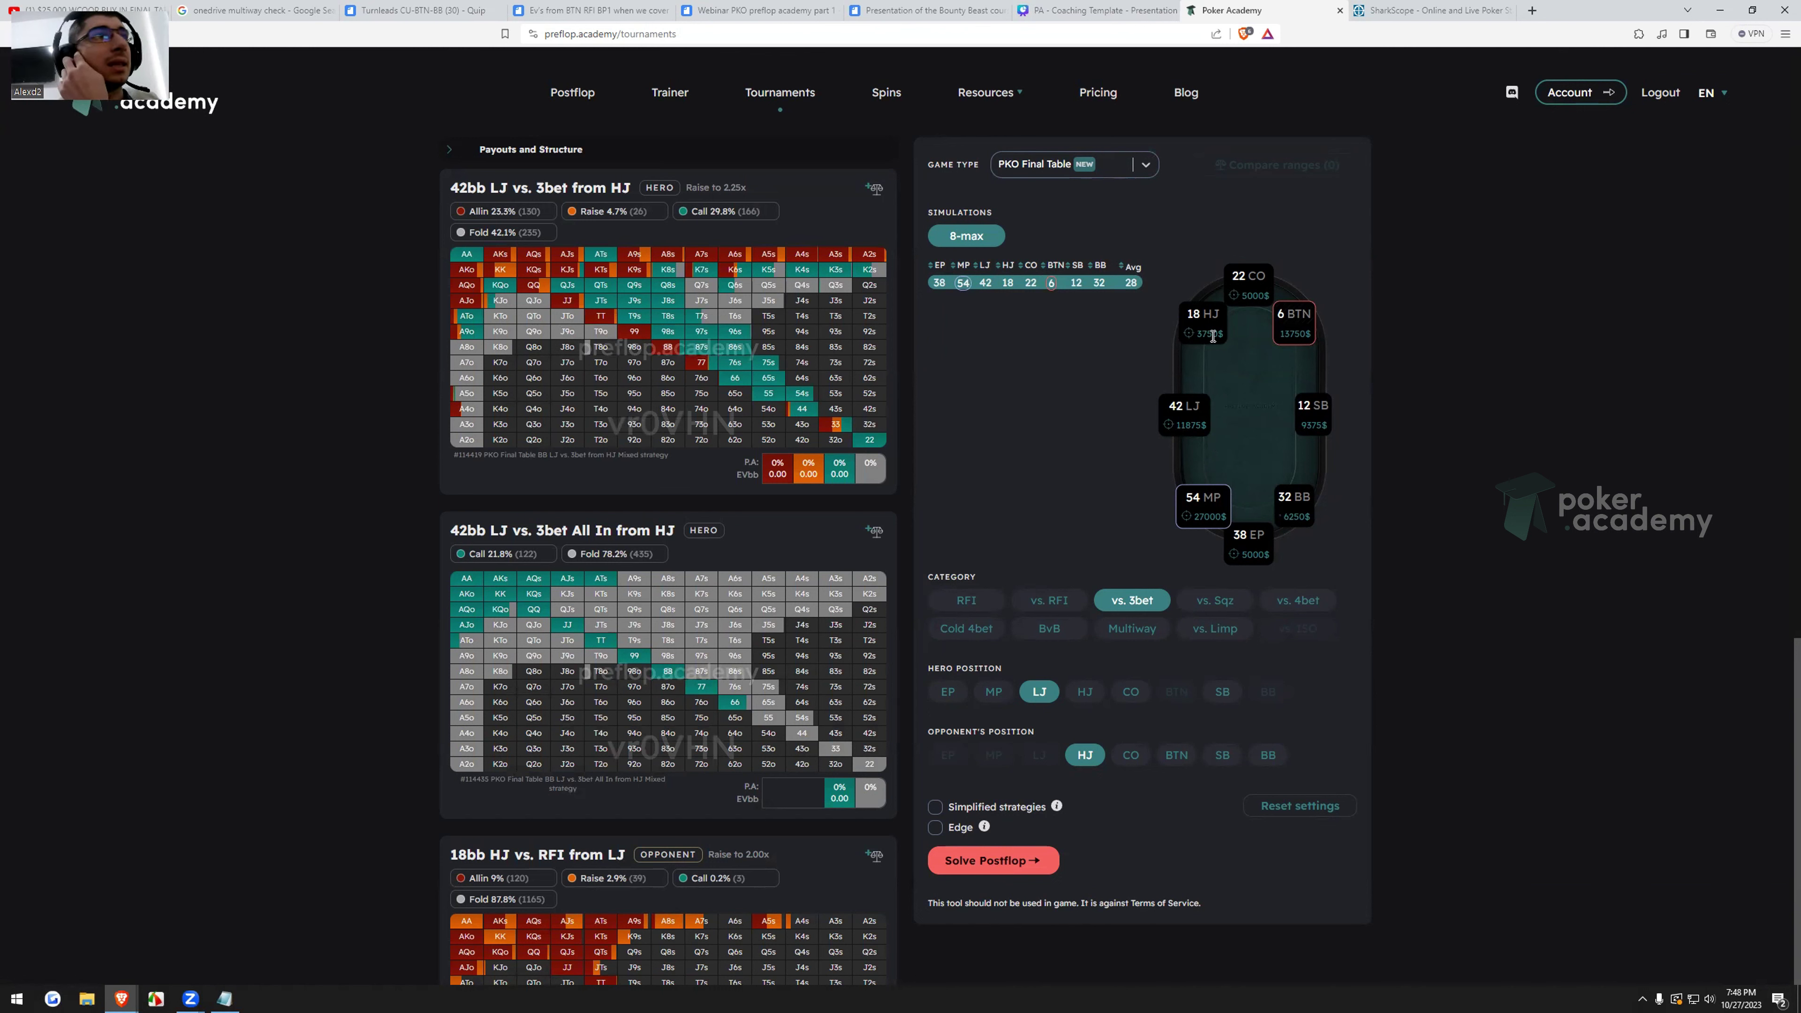
pyautogui.click(874, 189)
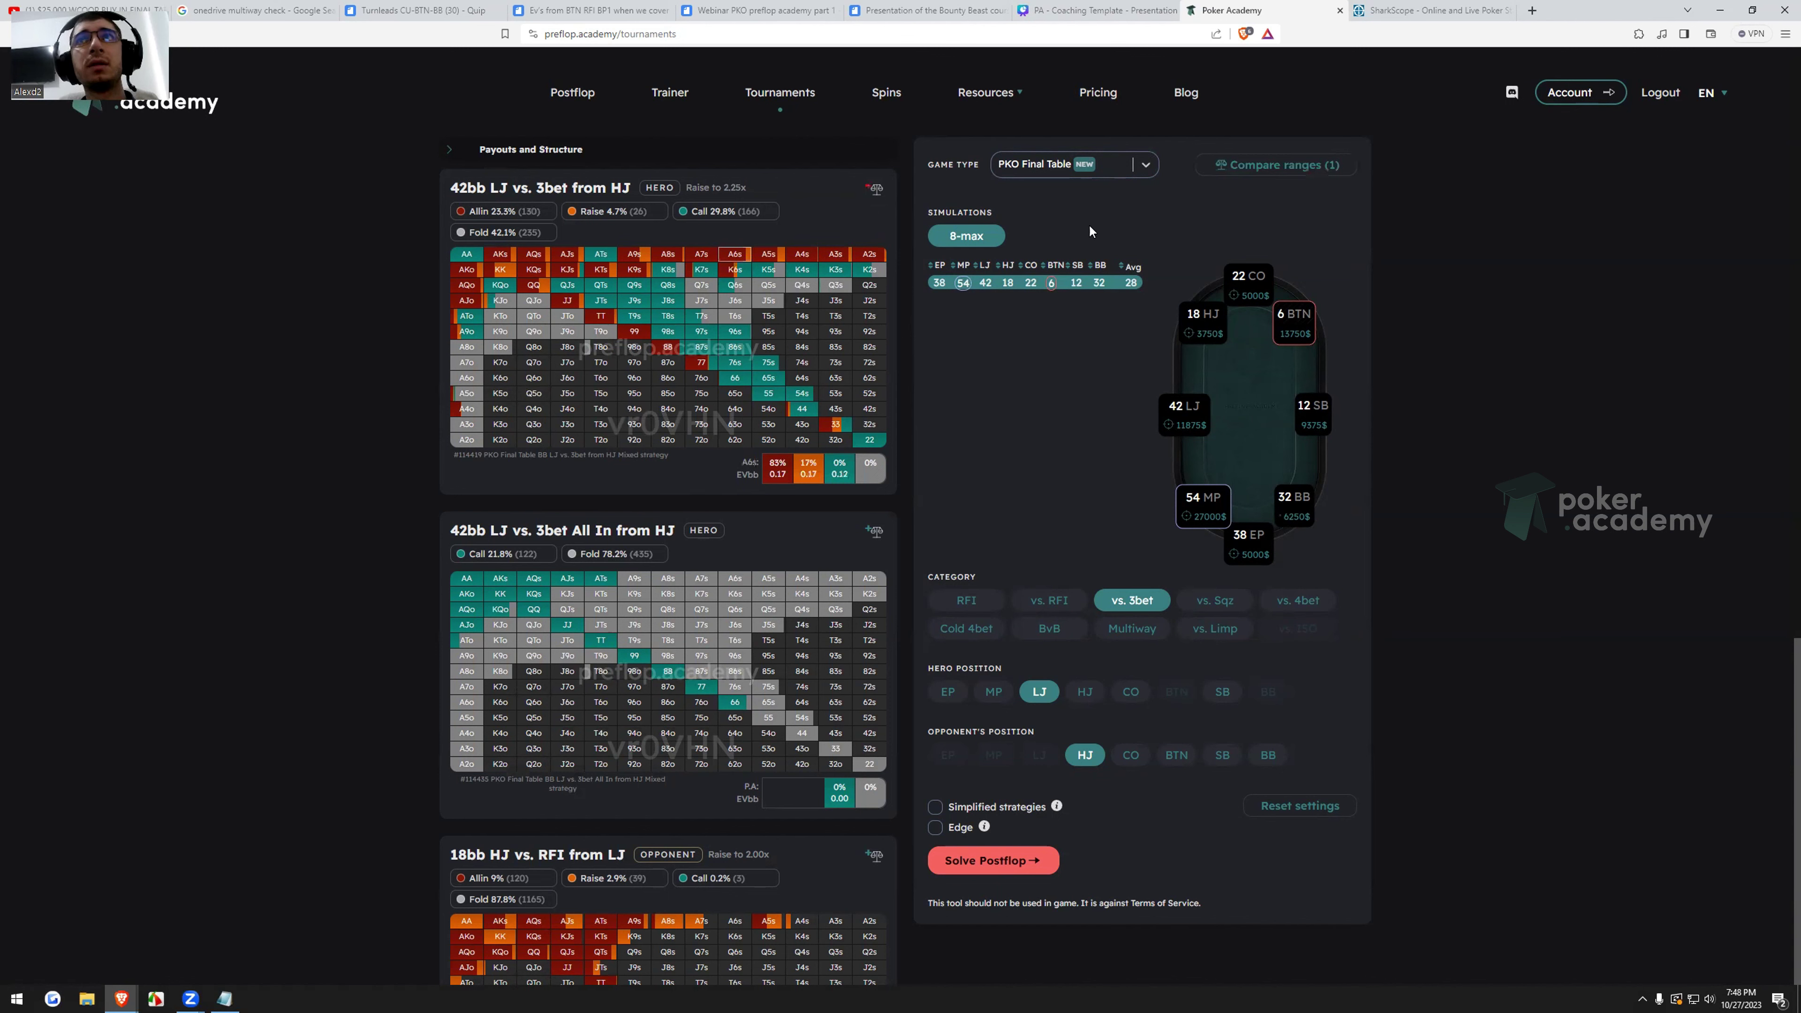
pyautogui.click(1114, 172)
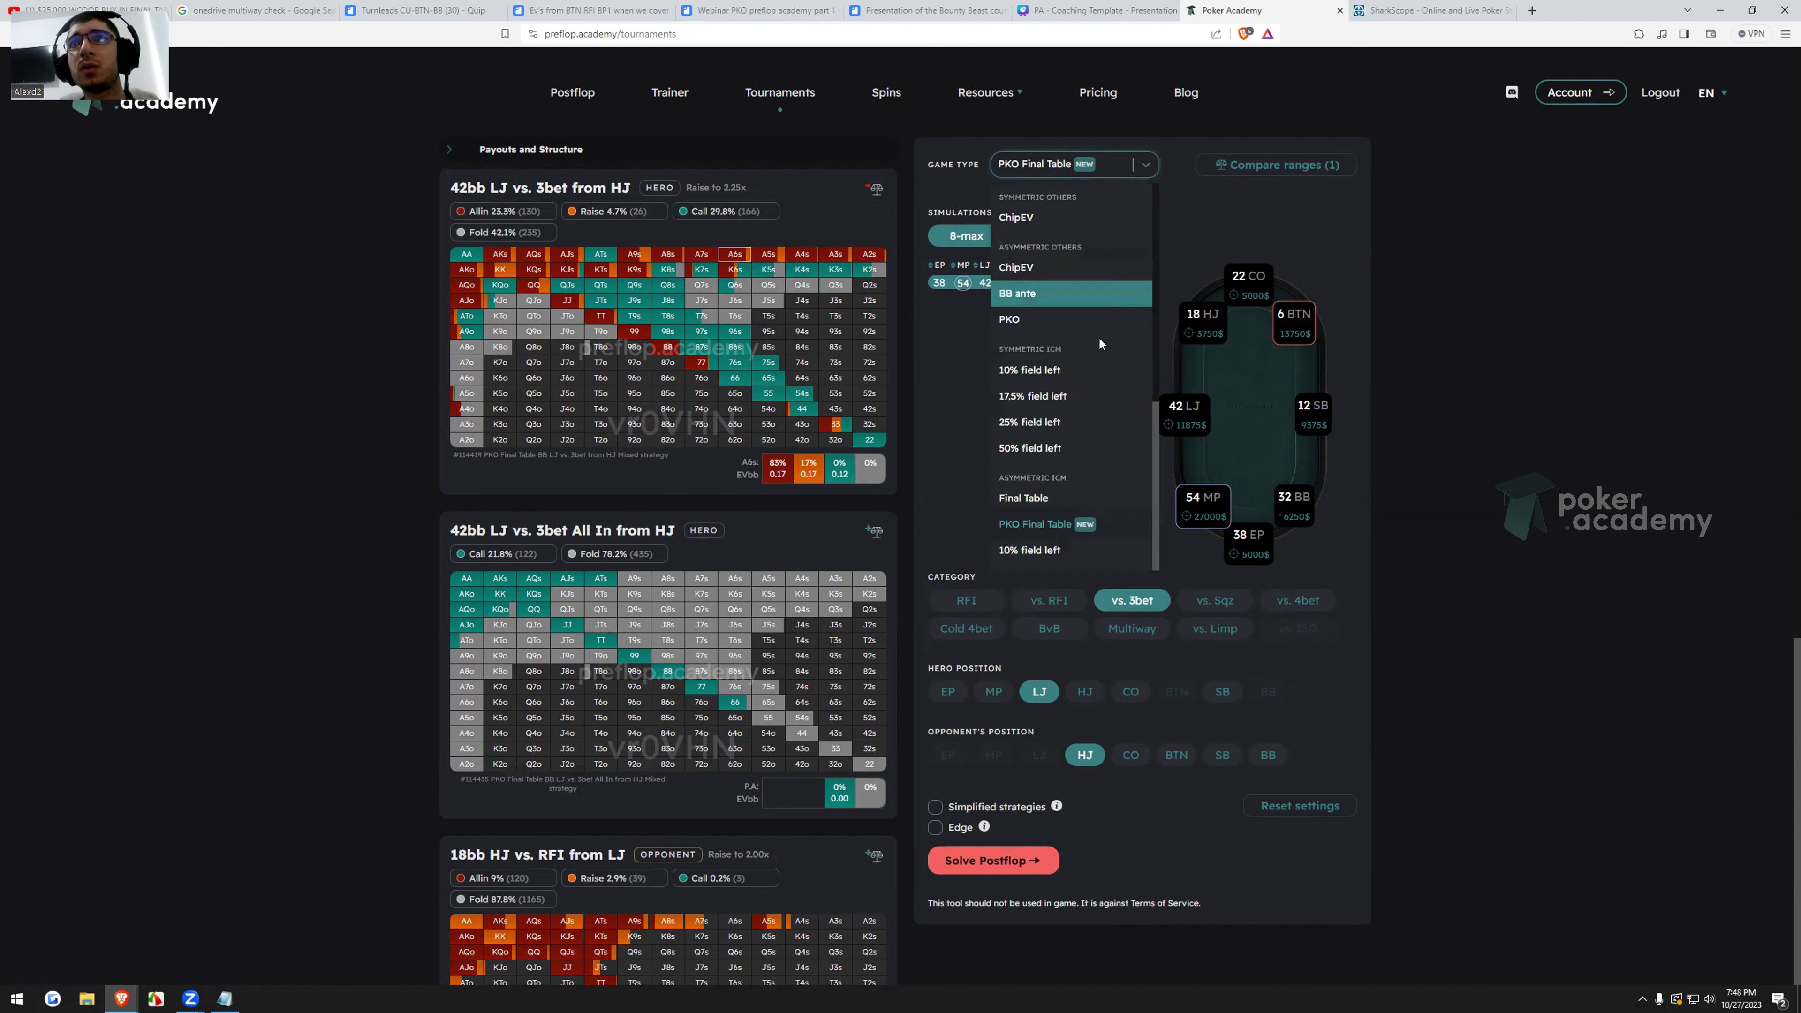
pyautogui.click(1049, 495)
pyautogui.click(1311, 239)
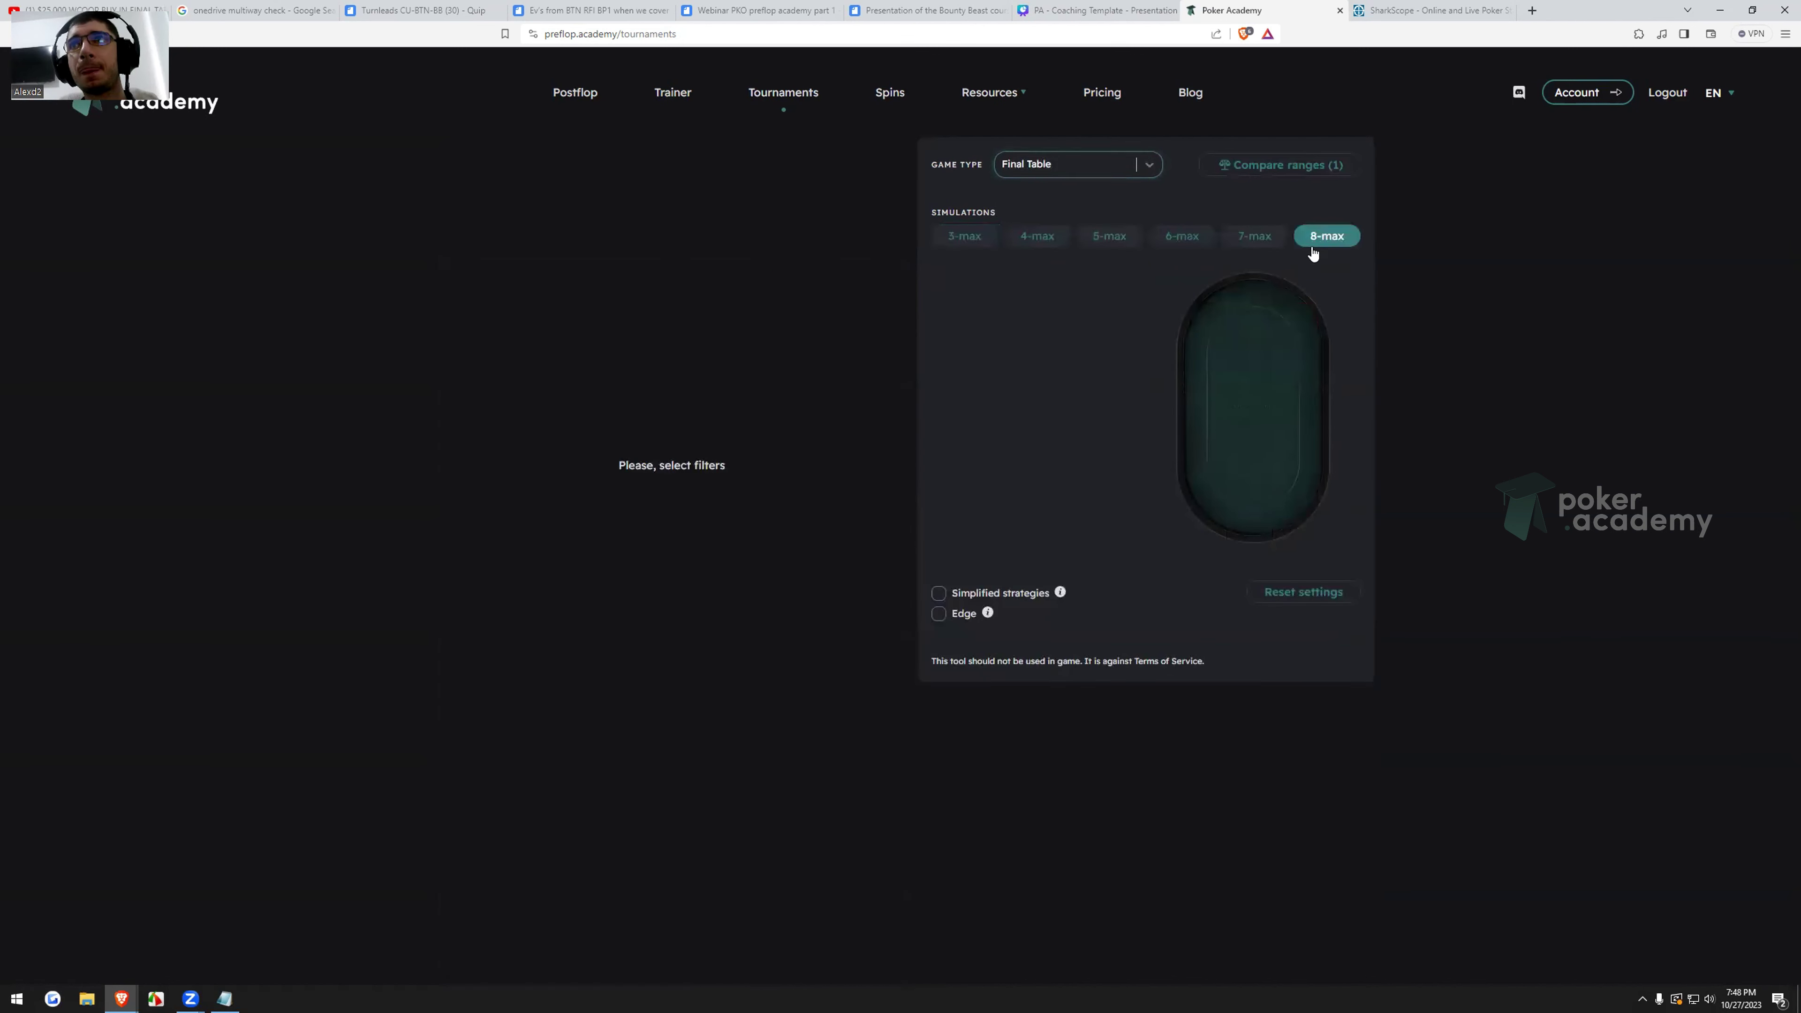
pyautogui.click(939, 266)
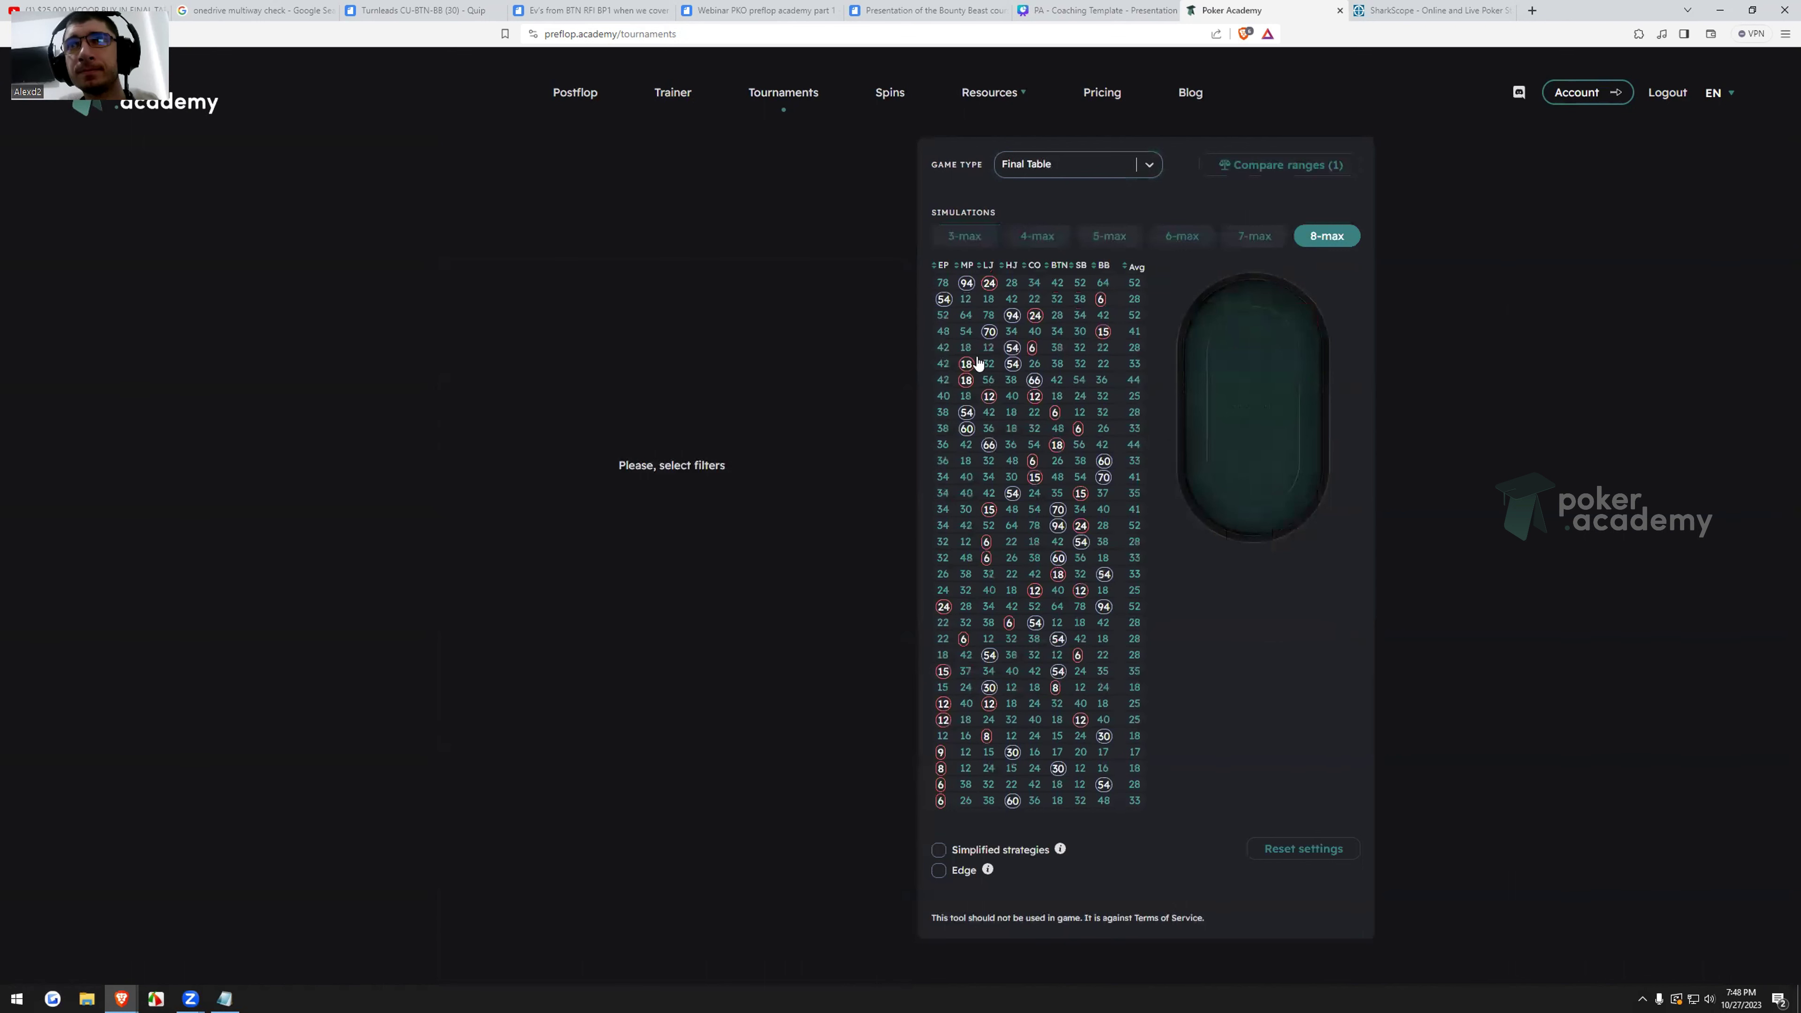
pyautogui.click(969, 419)
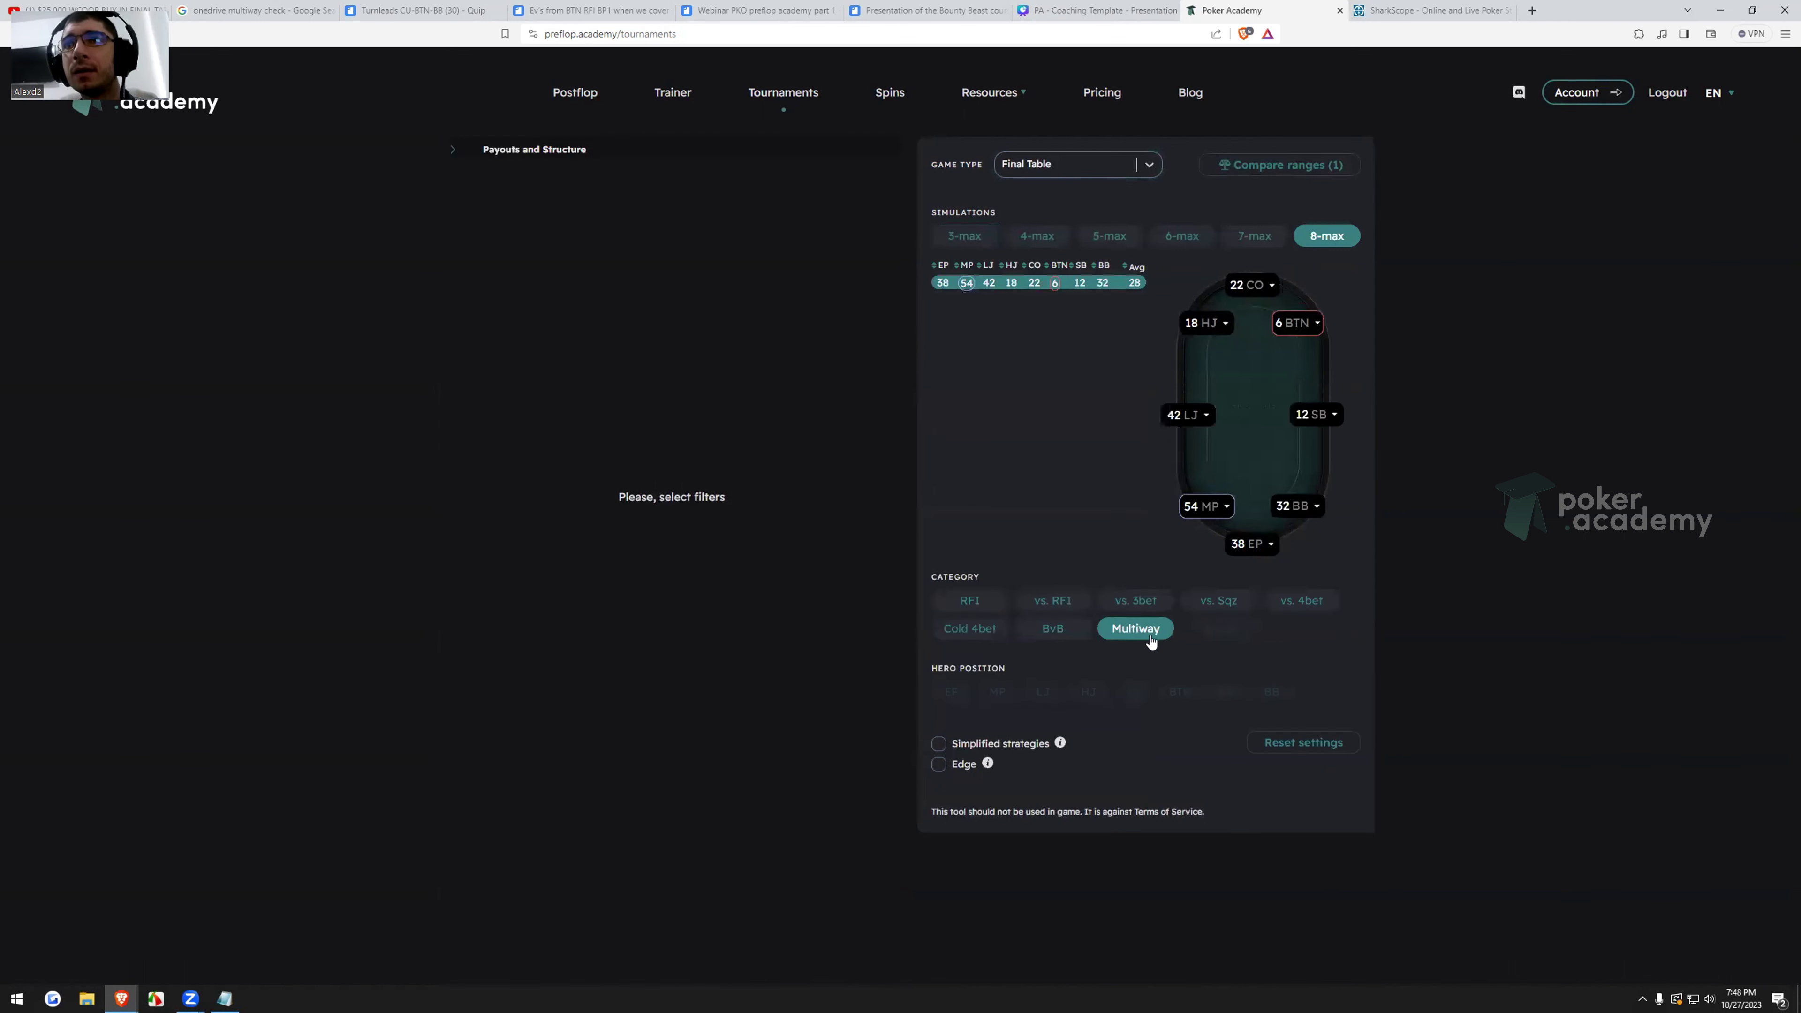
# Add the Final Table vs. 3bet range for hero LJ against HJ to the comparison and view both ranges together.
pyautogui.click(1134, 599)
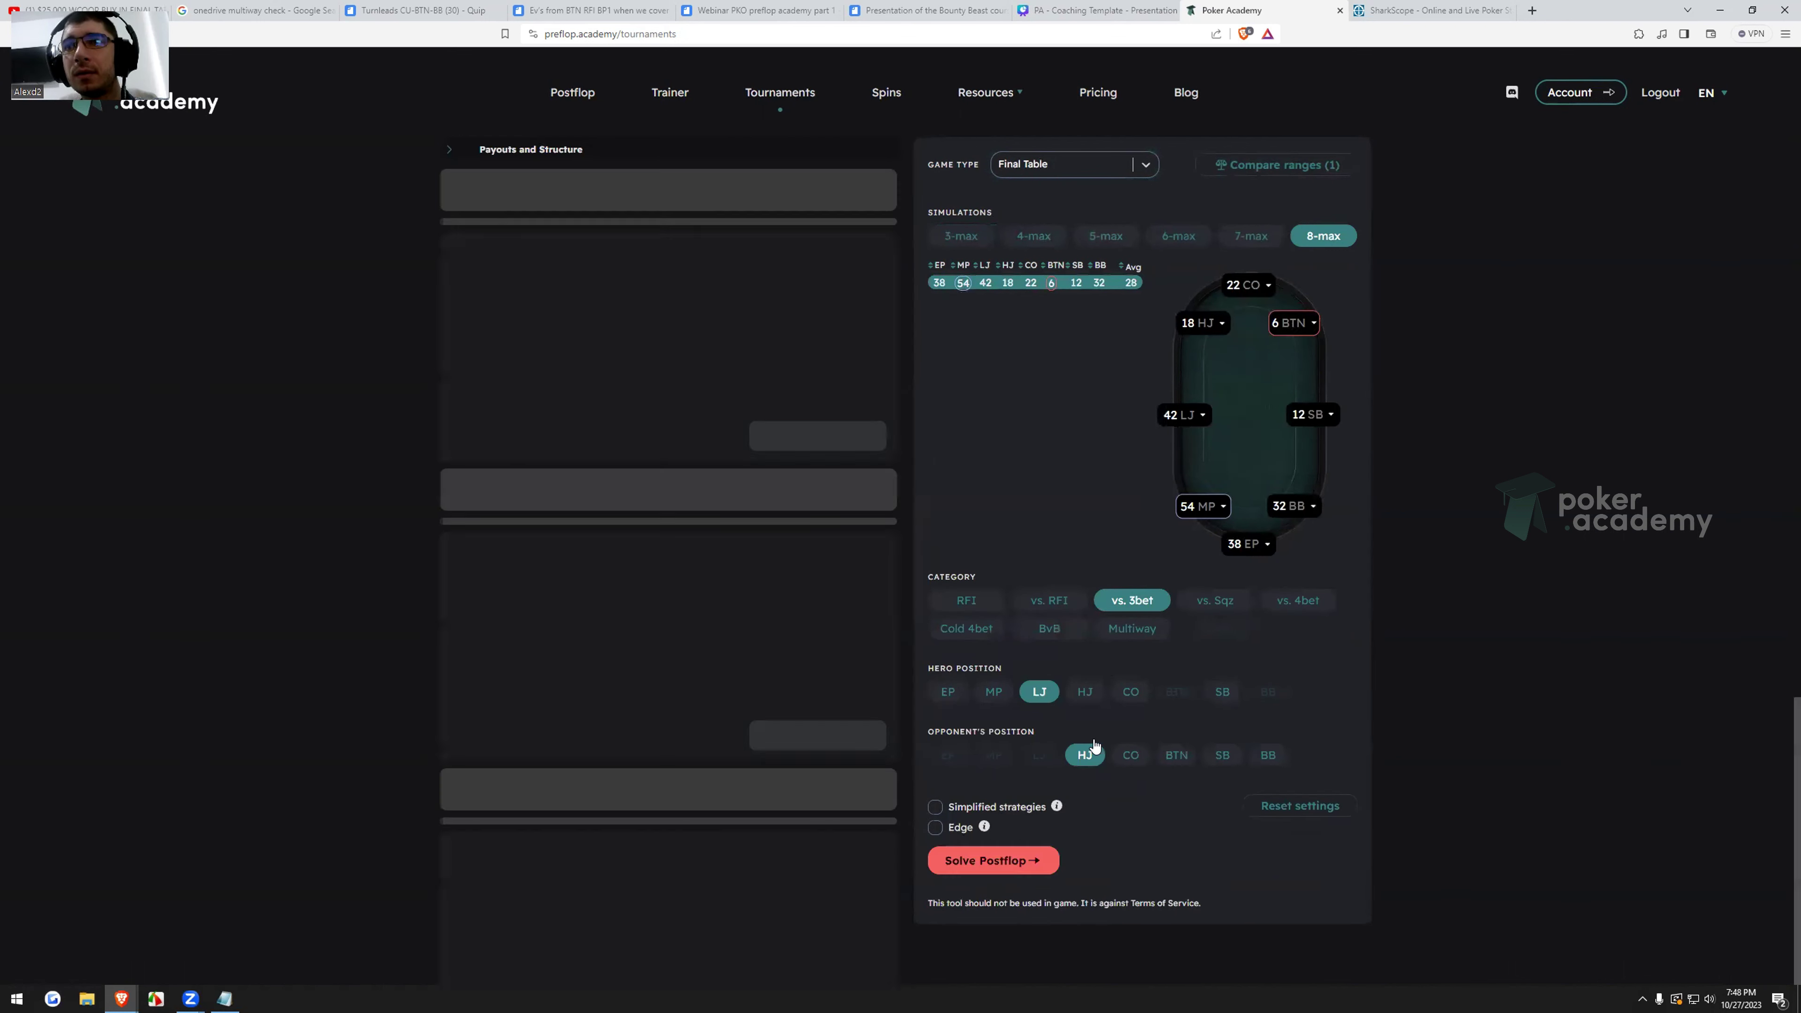
pyautogui.click(874, 189)
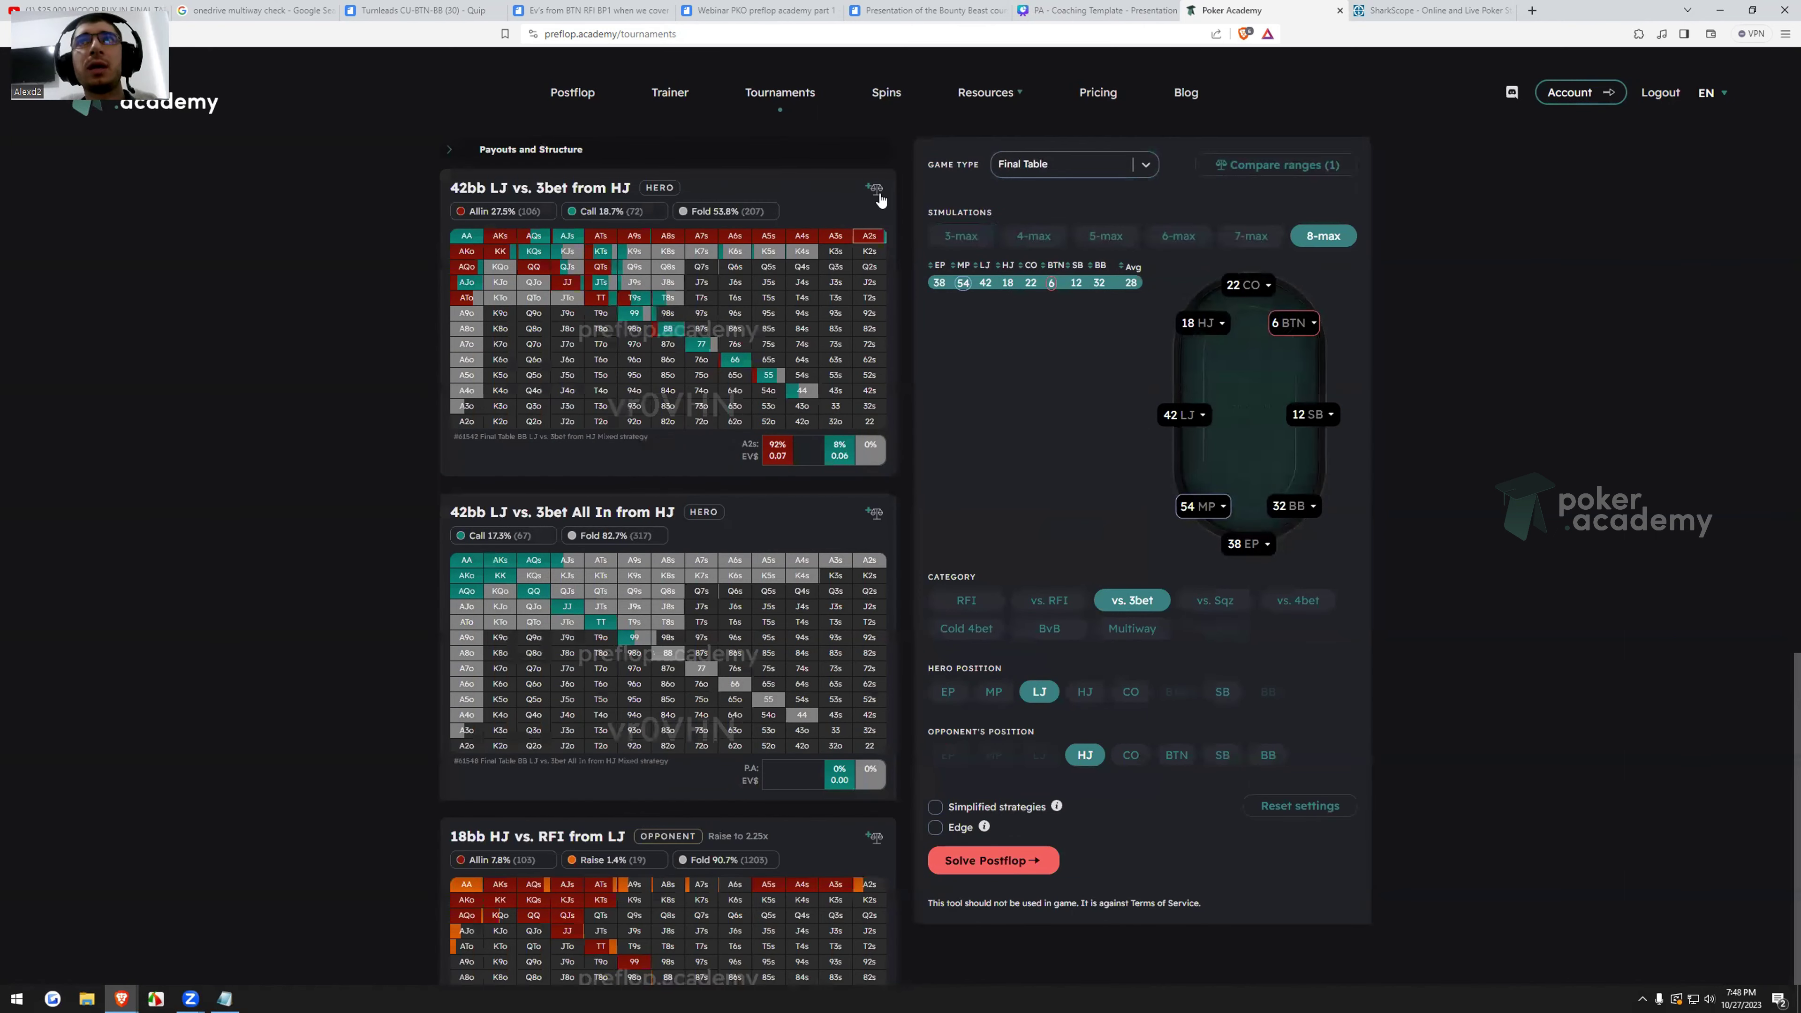
pyautogui.click(1269, 166)
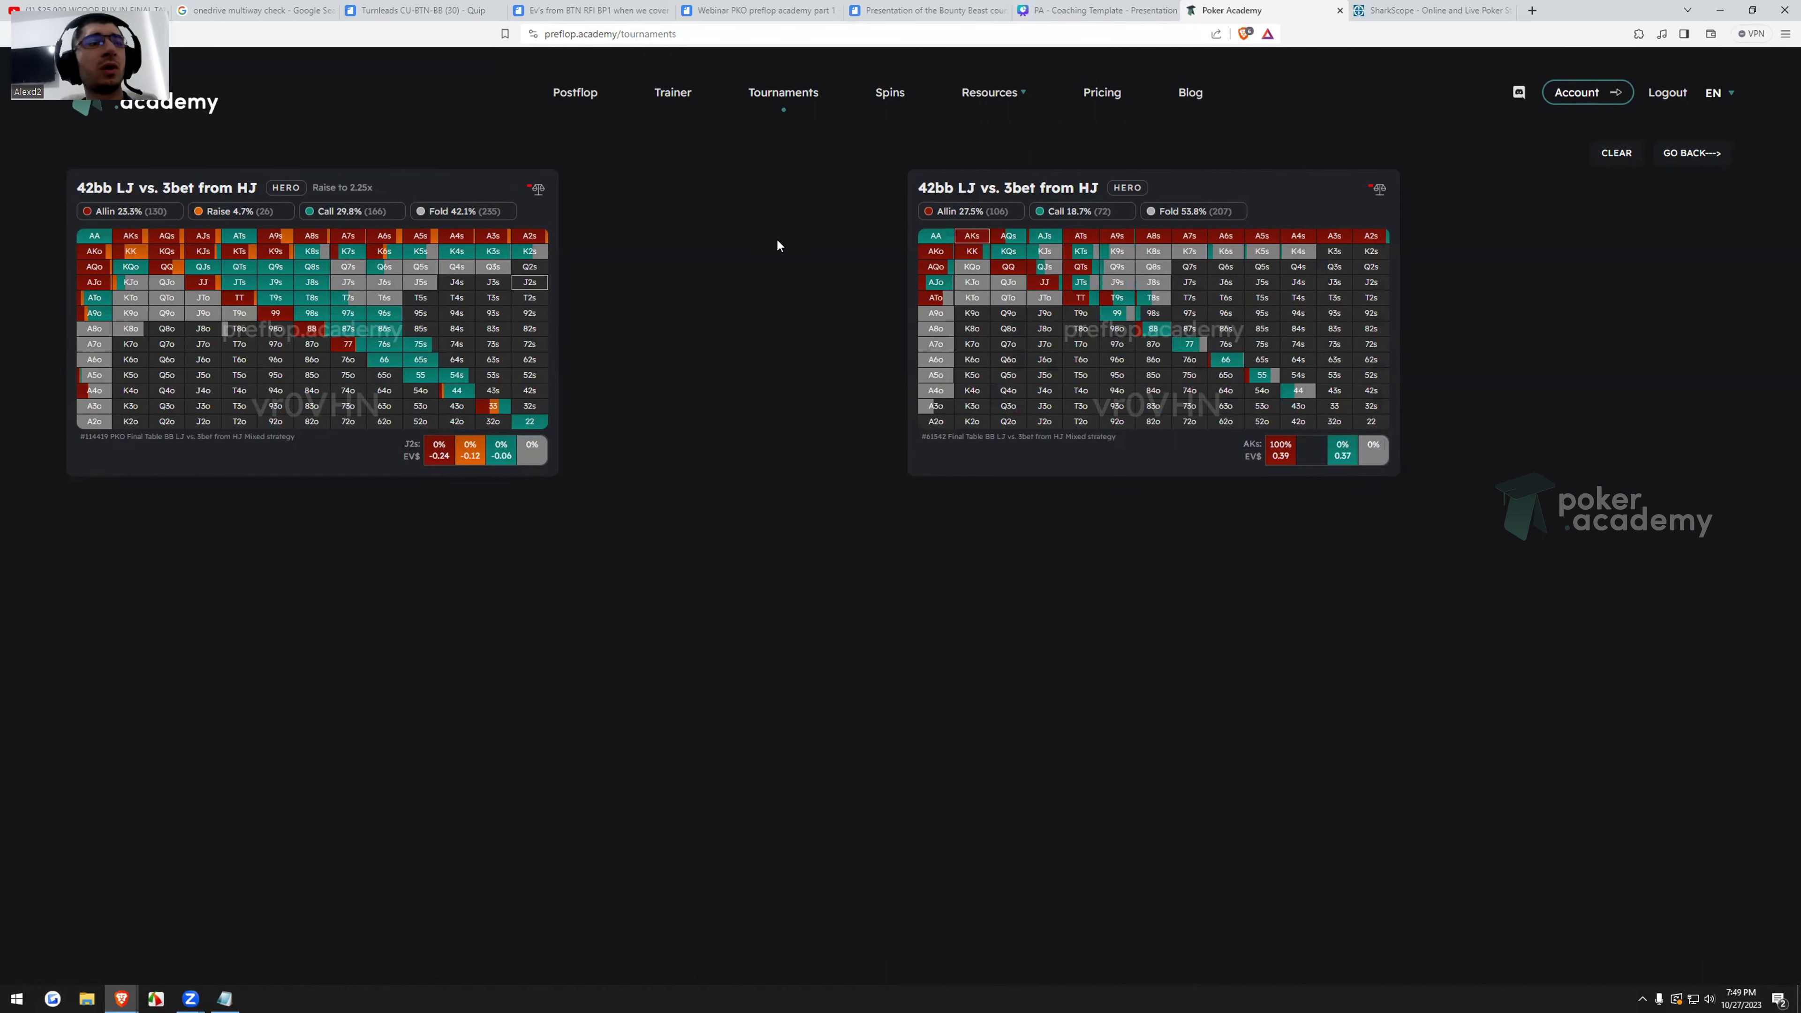
pyautogui.click(1534, 11)
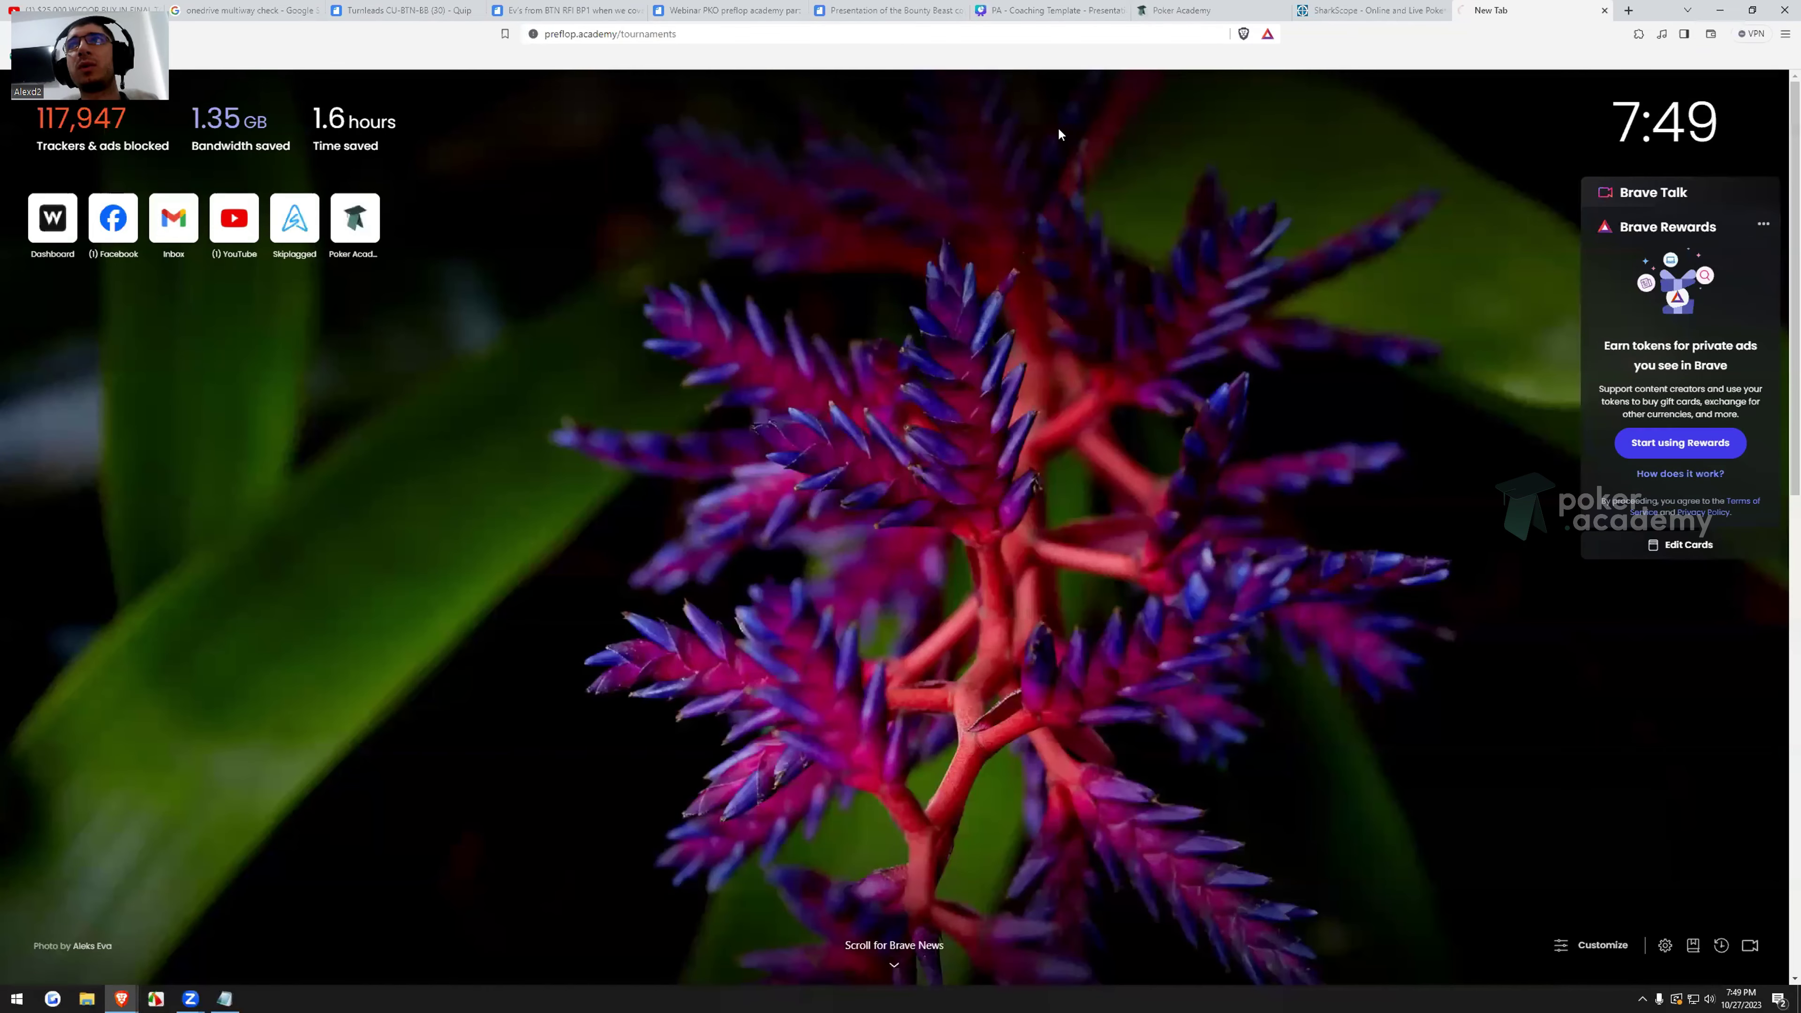
pyautogui.press('Return')
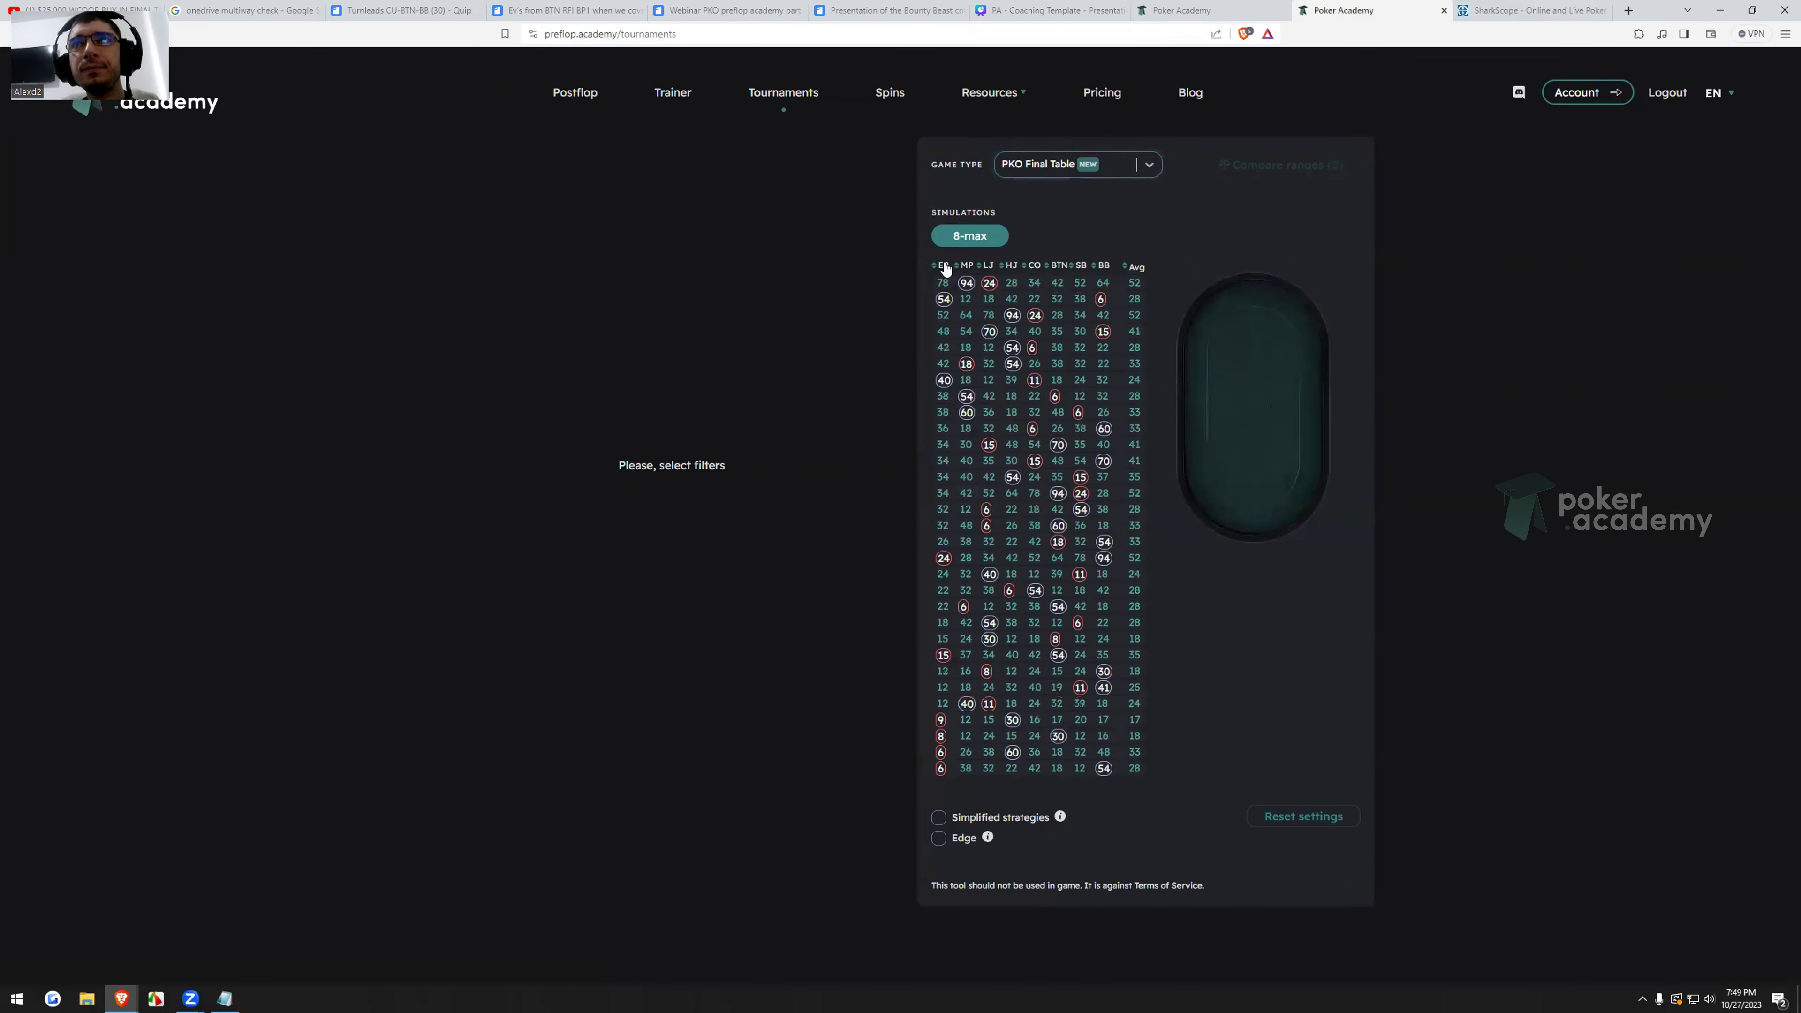
pyautogui.click(1050, 397)
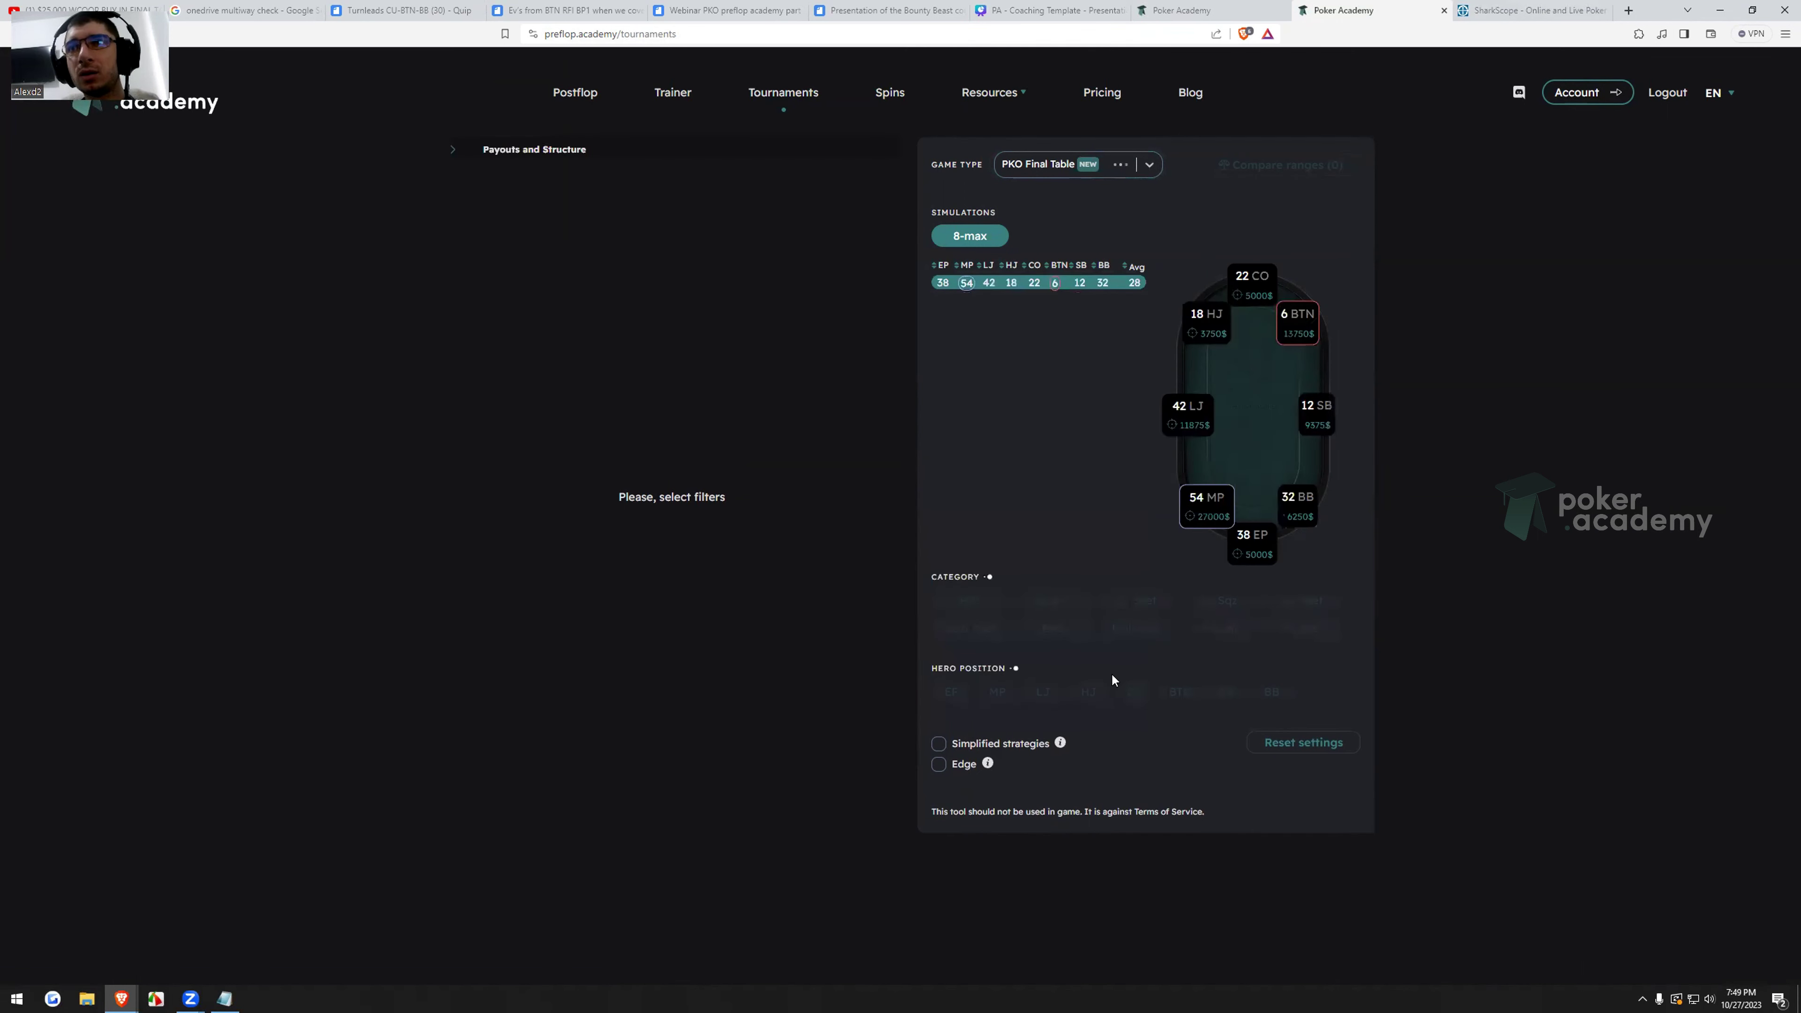
# Show the RFI range for hero LJ in the PKO Final Table simulation.
pyautogui.click(975, 604)
pyautogui.click(1075, 696)
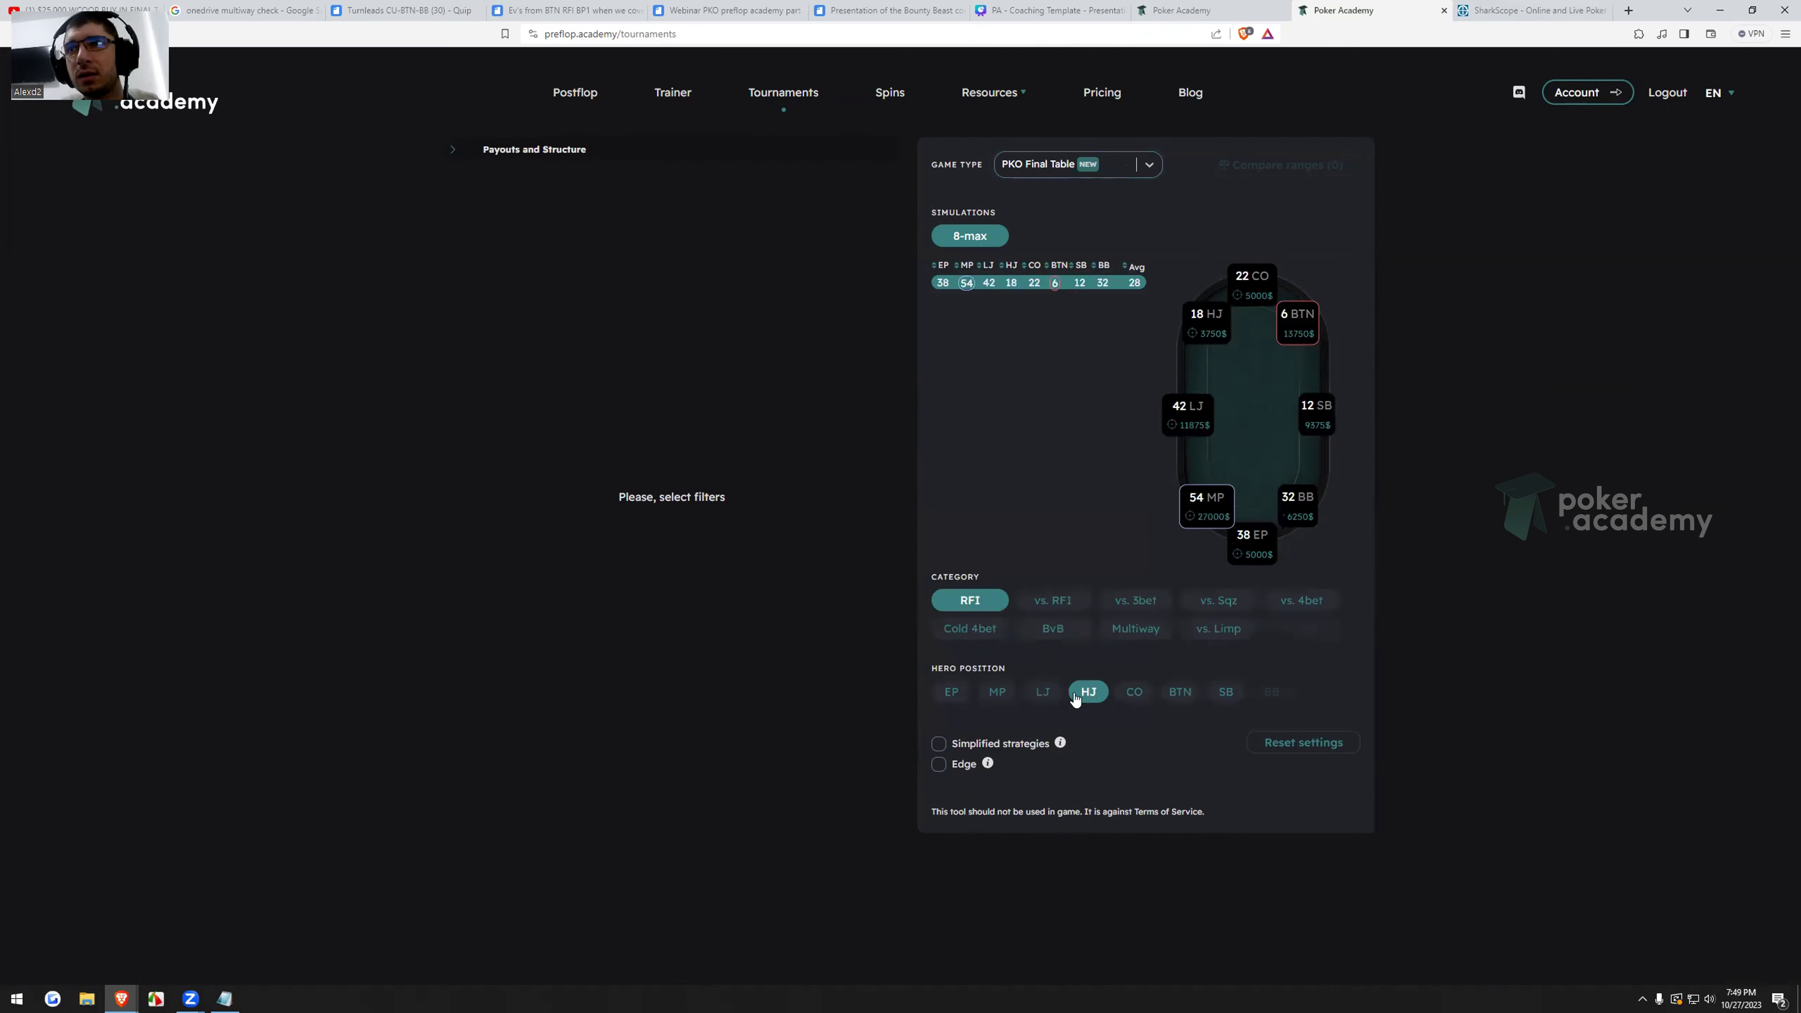
pyautogui.click(1043, 692)
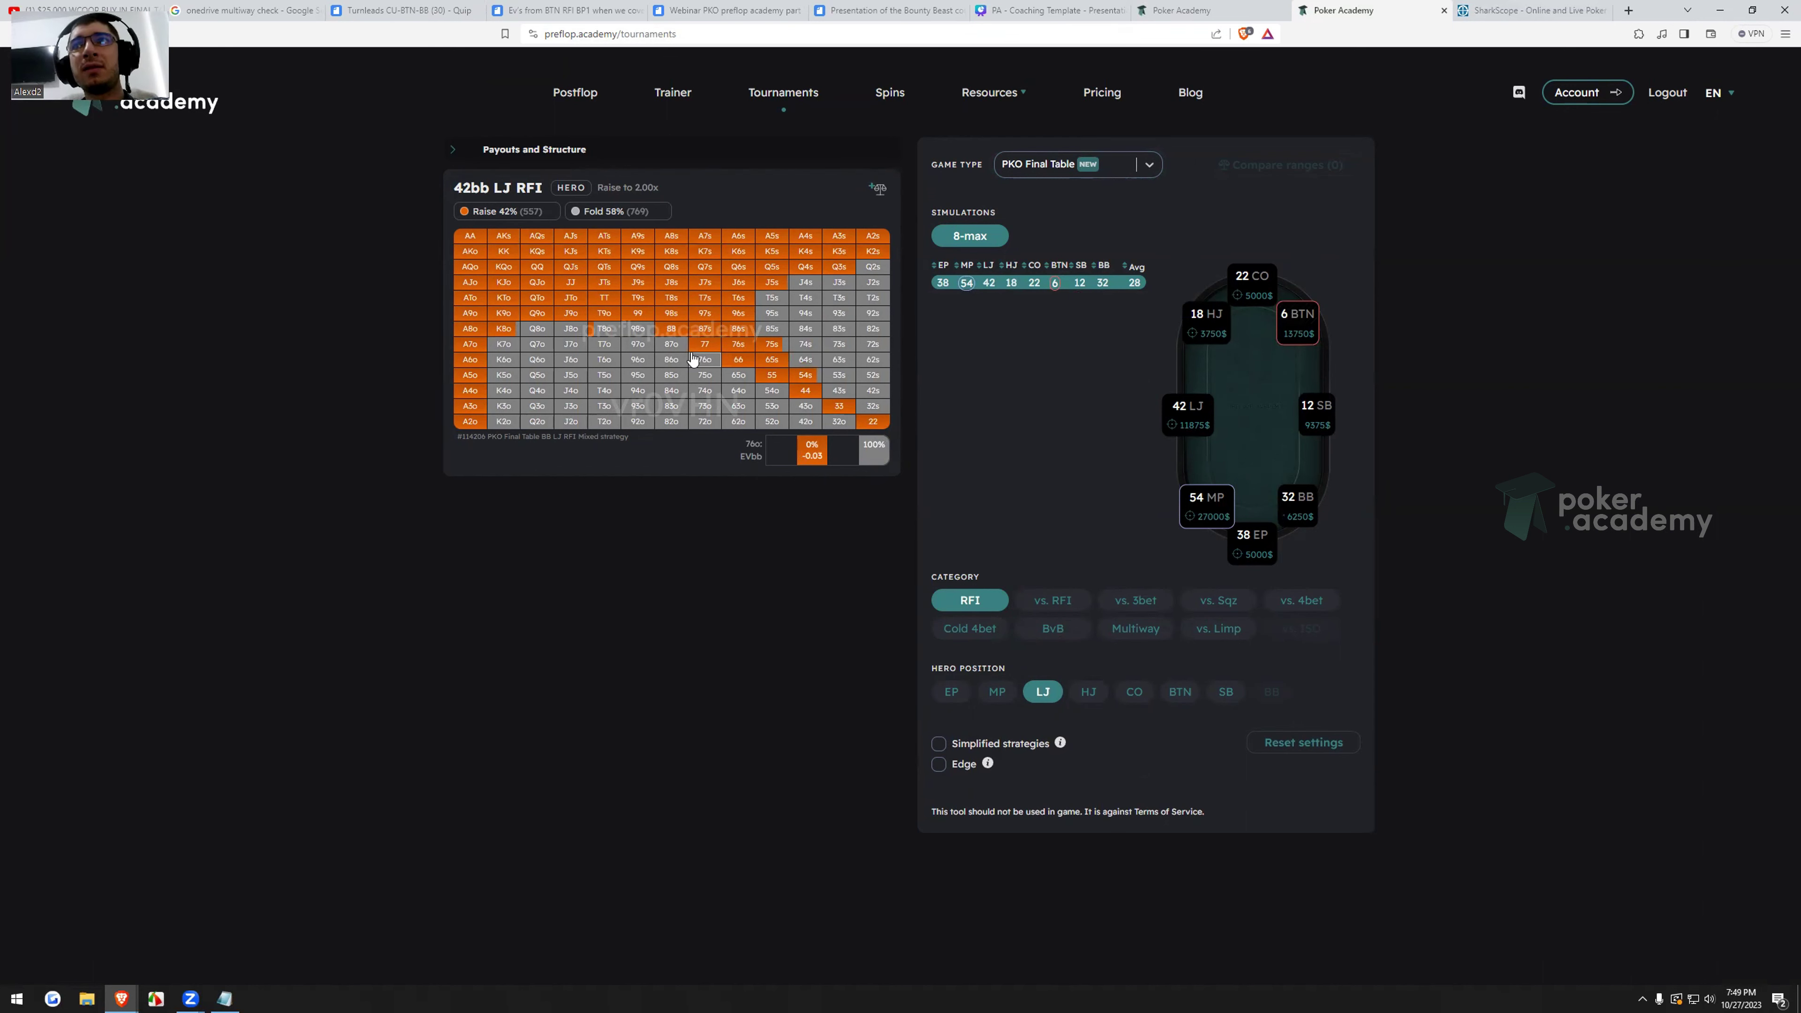
pyautogui.click(1014, 282)
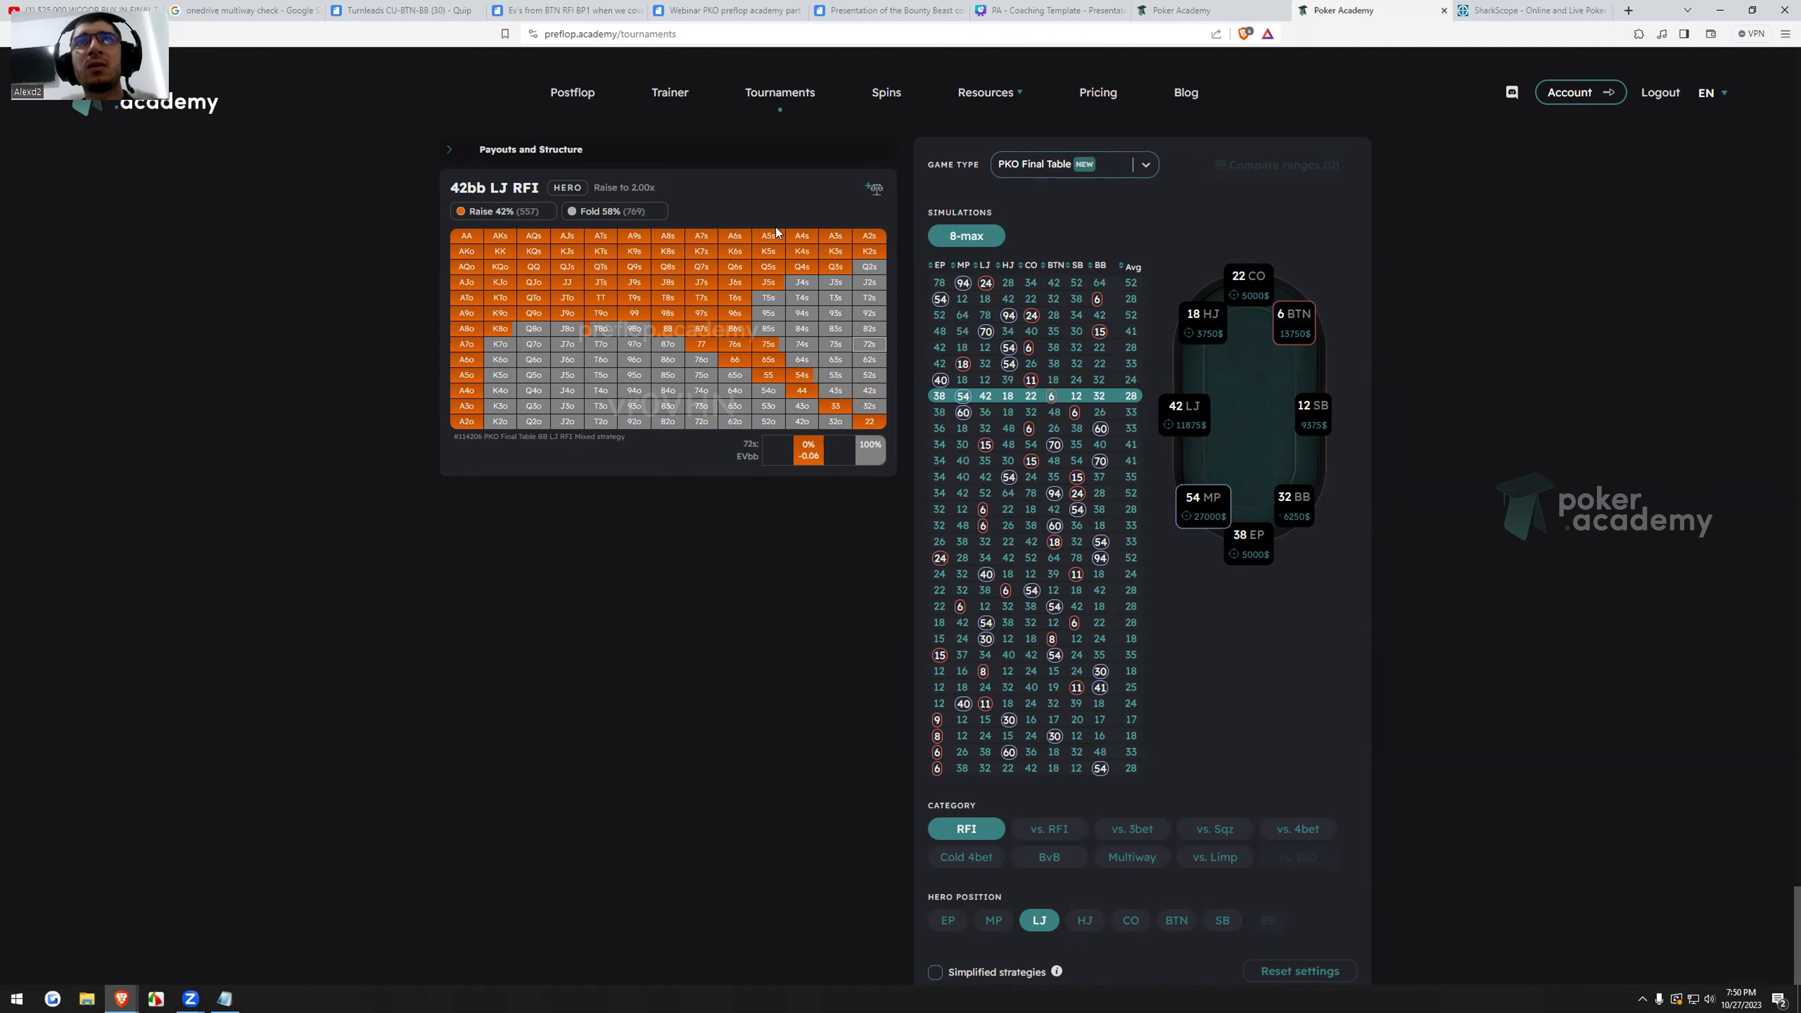
pyautogui.click(1109, 162)
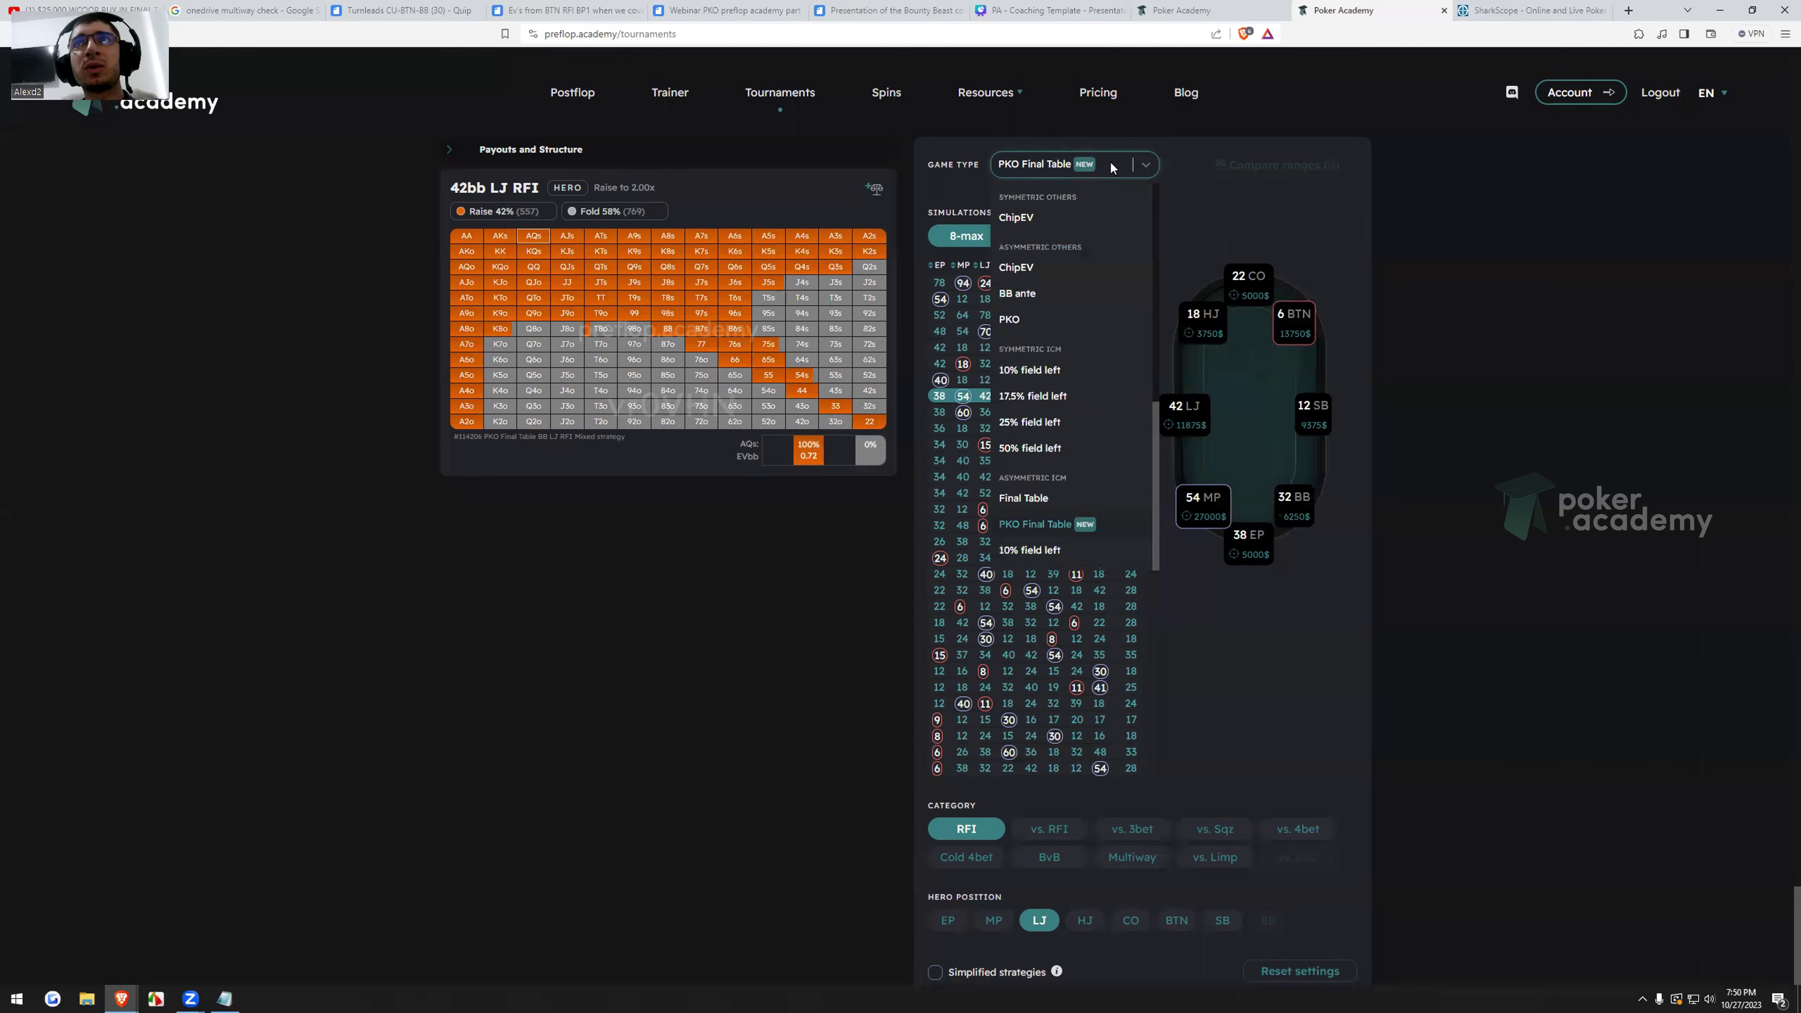
pyautogui.click(1056, 495)
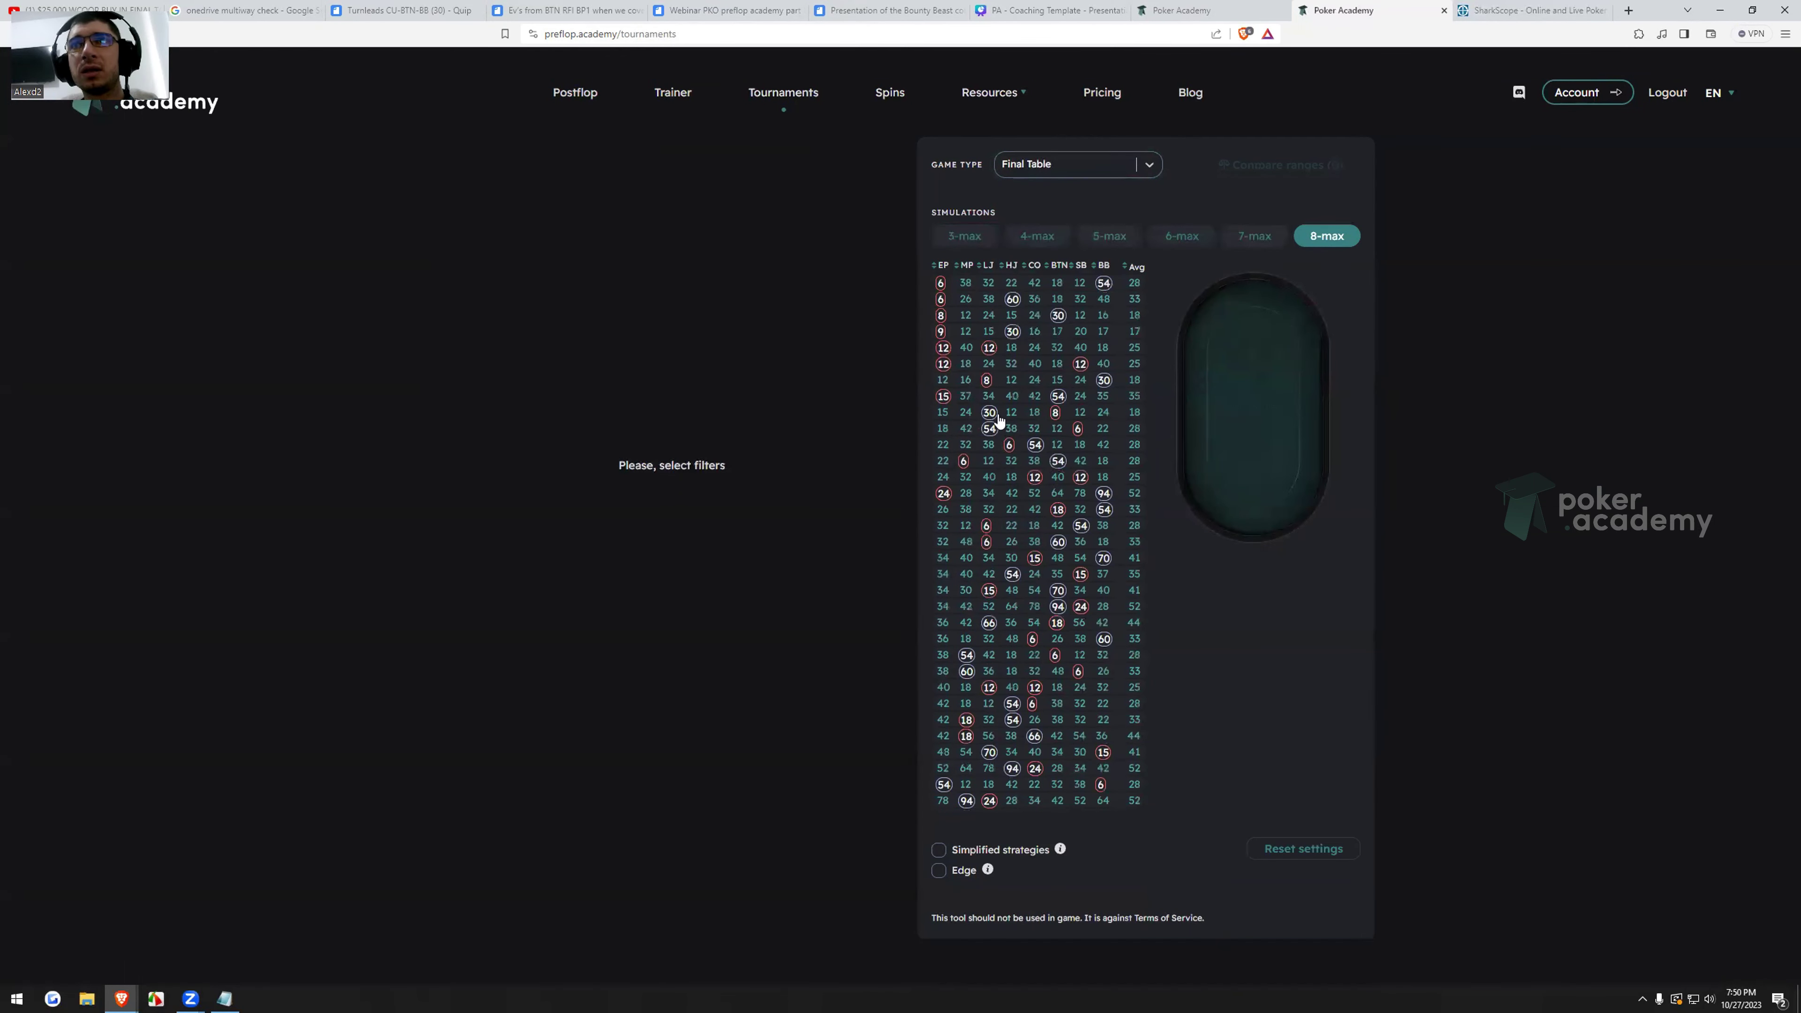
pyautogui.click(1000, 654)
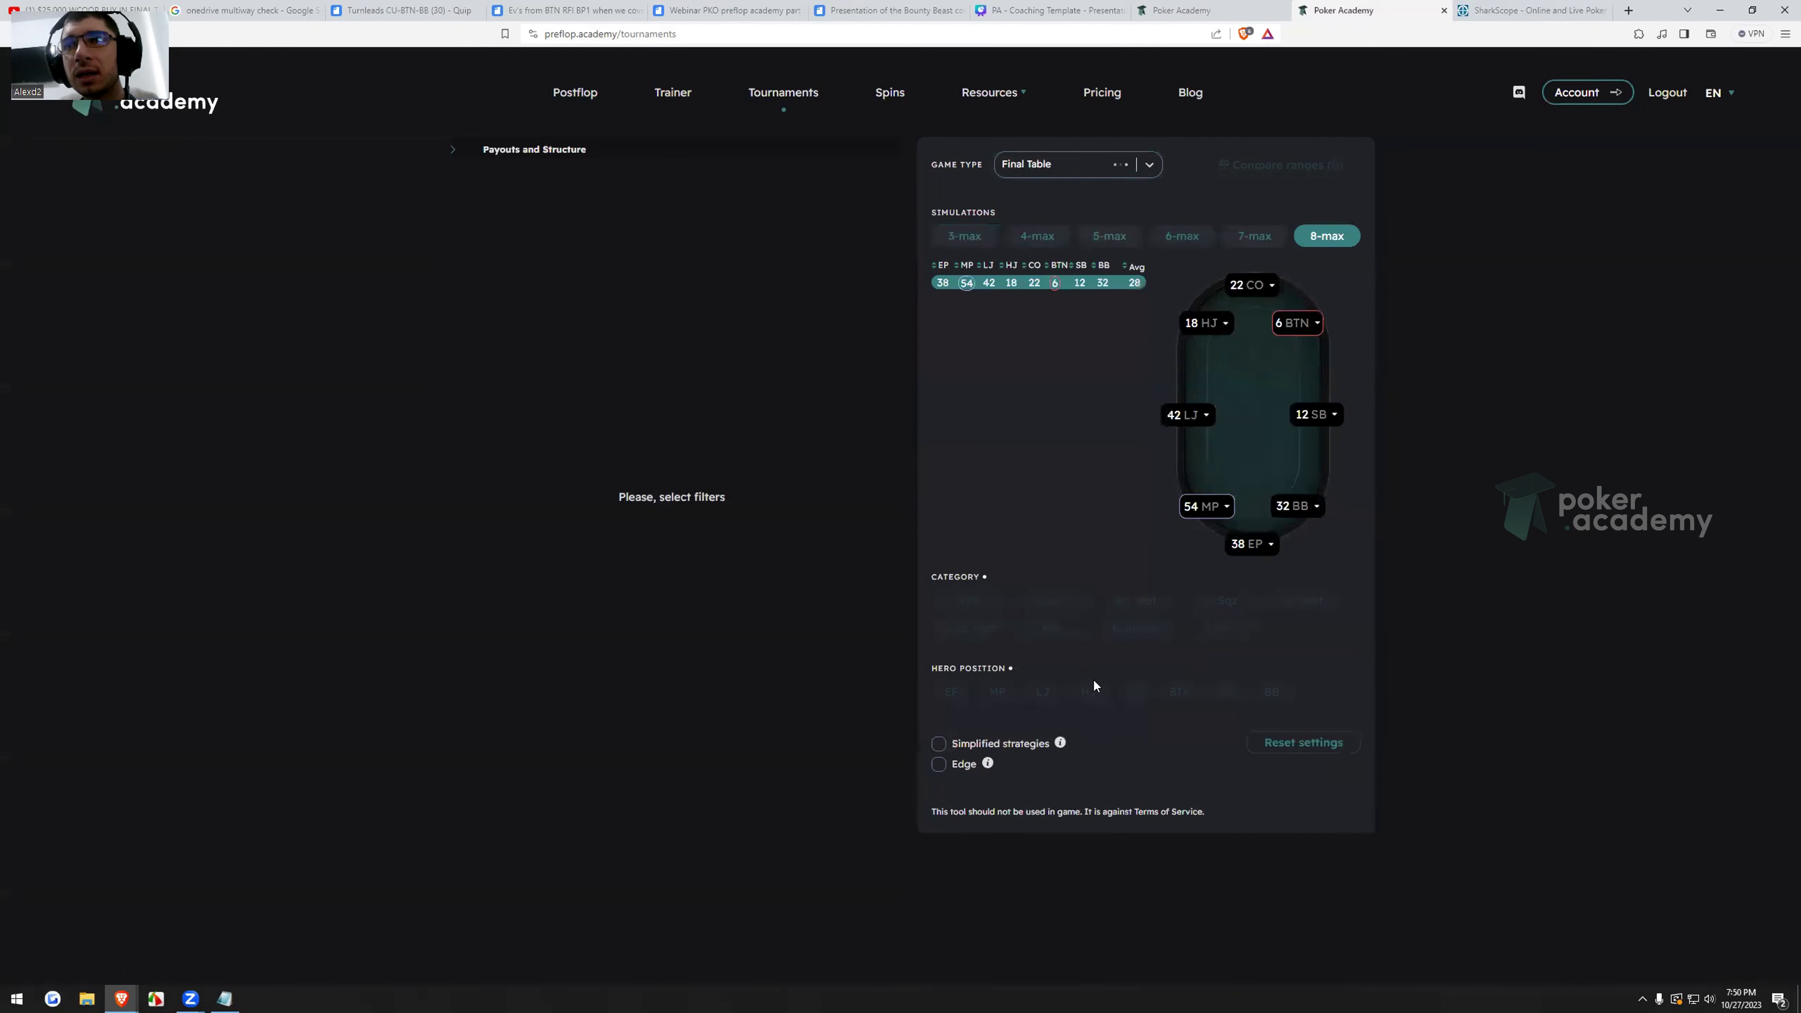
pyautogui.click(1043, 682)
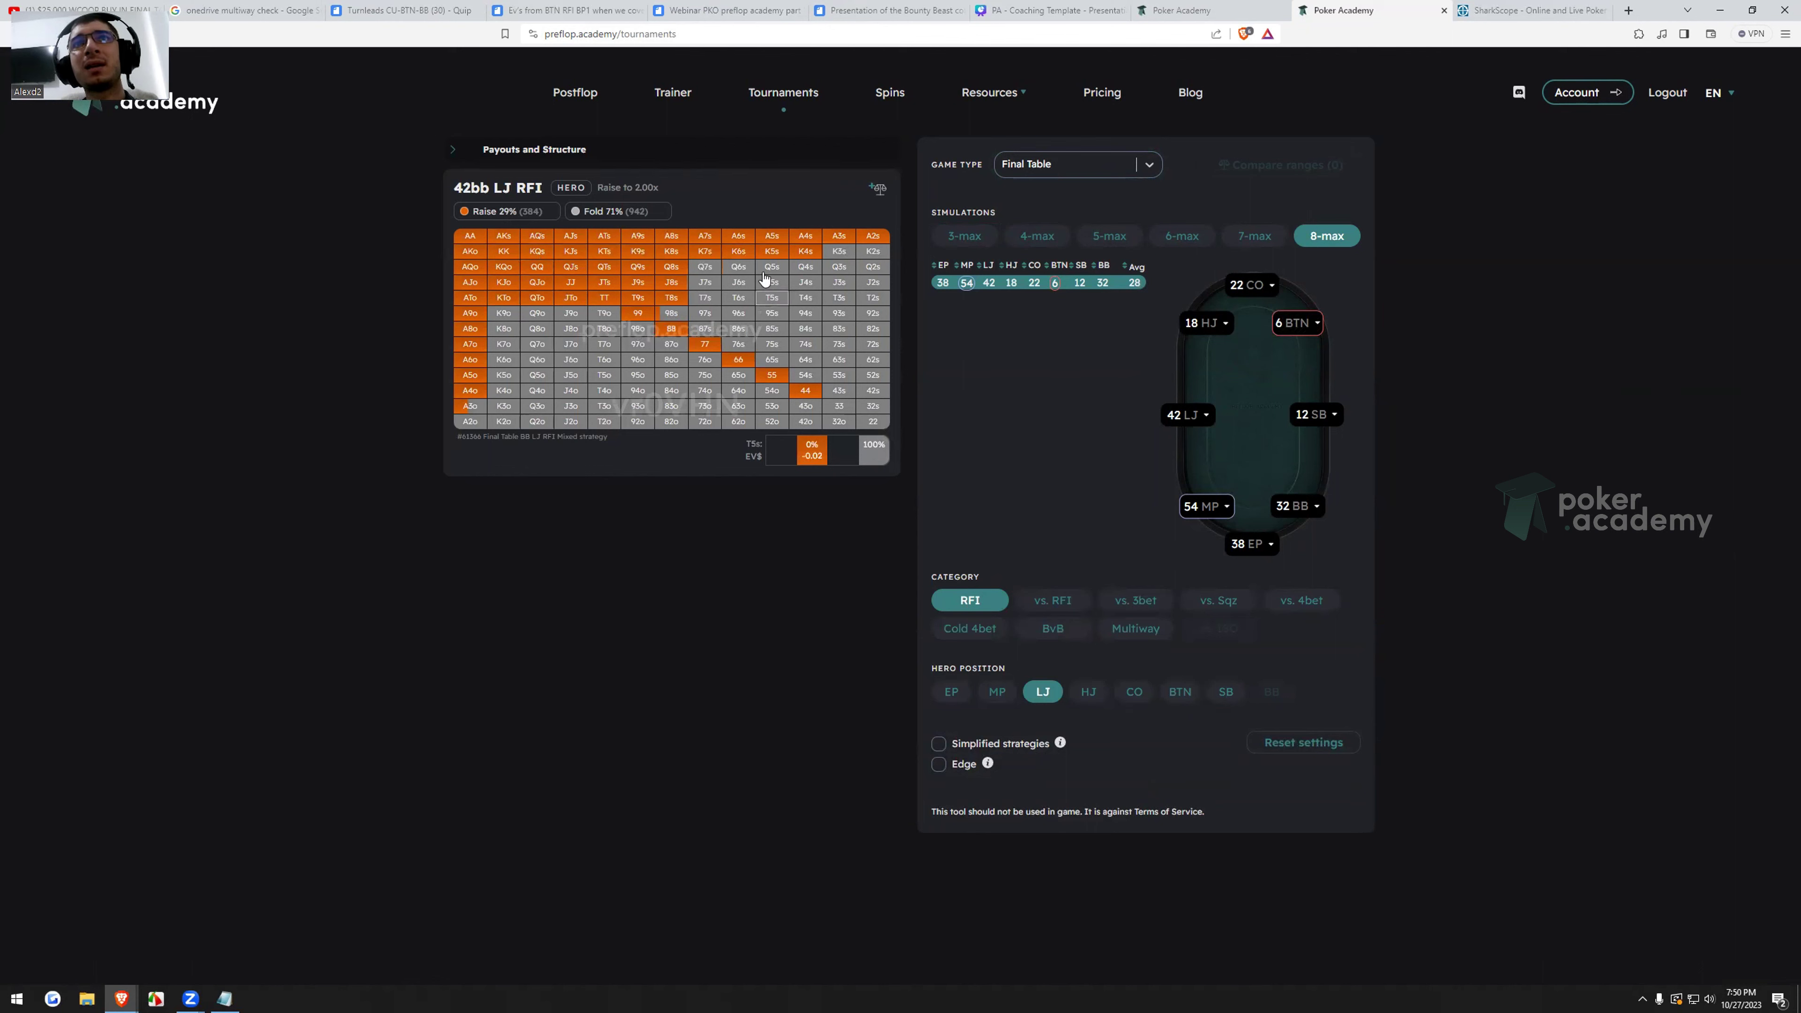
pyautogui.click(1205, 9)
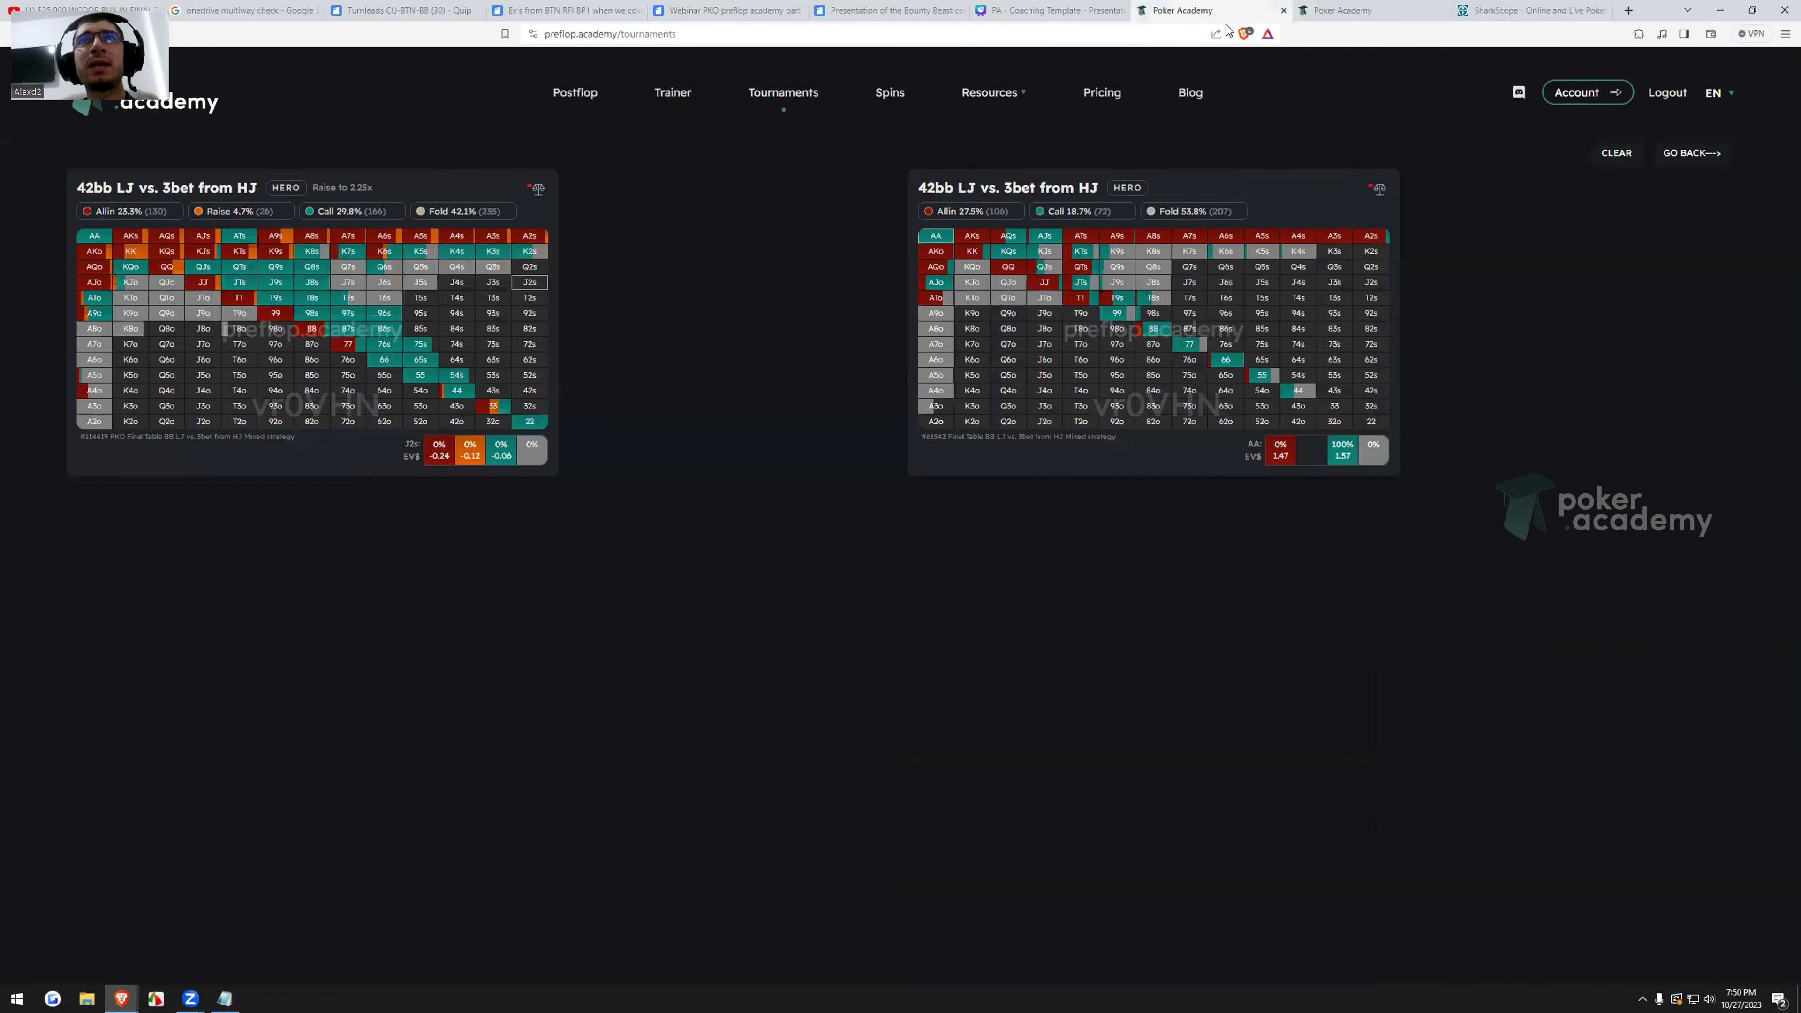